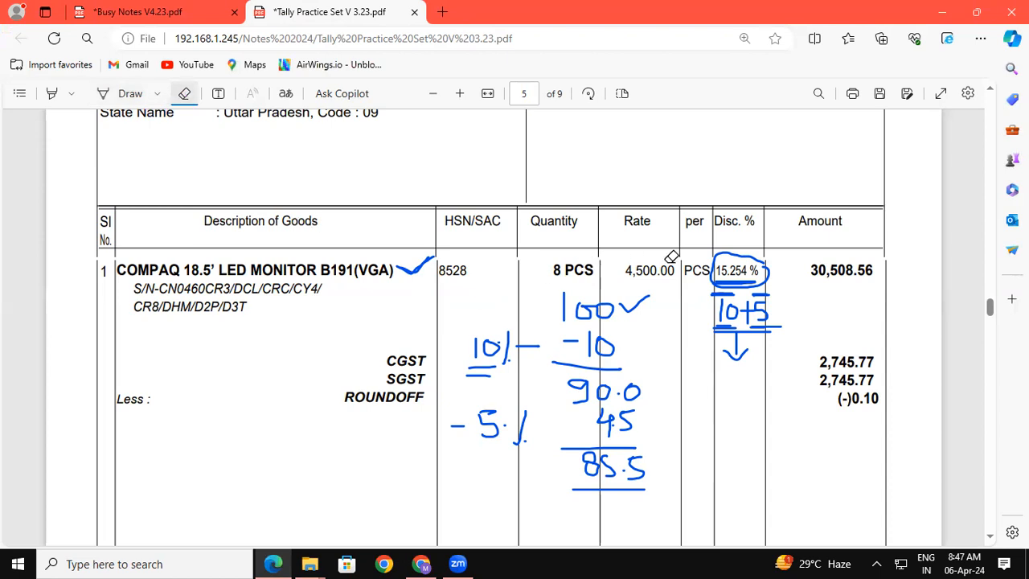
Step: Erase the handwritten discount working on the monitor invoice, and mark the item's model number and its 15.254 % discount with the pen
mouse_move(727, 259)
mouse_down()
mouse_move(776, 284)
mouse_move(750, 272)
mouse_move(740, 300)
mouse_move(781, 357)
mouse_move(615, 317)
mouse_move(610, 291)
mouse_move(526, 372)
mouse_move(546, 314)
mouse_move(453, 408)
mouse_move(483, 431)
mouse_move(632, 382)
mouse_move(558, 453)
mouse_move(609, 476)
mouse_move(616, 426)
mouse_move(561, 371)
mouse_move(555, 326)
mouse_move(478, 368)
mouse_move(604, 329)
mouse_move(639, 329)
mouse_move(732, 209)
mouse_move(726, 271)
mouse_move(747, 328)
mouse_move(763, 335)
mouse_move(475, 300)
mouse_move(380, 273)
mouse_move(421, 288)
mouse_move(418, 415)
mouse_move(458, 430)
mouse_move(254, 199)
mouse_up()
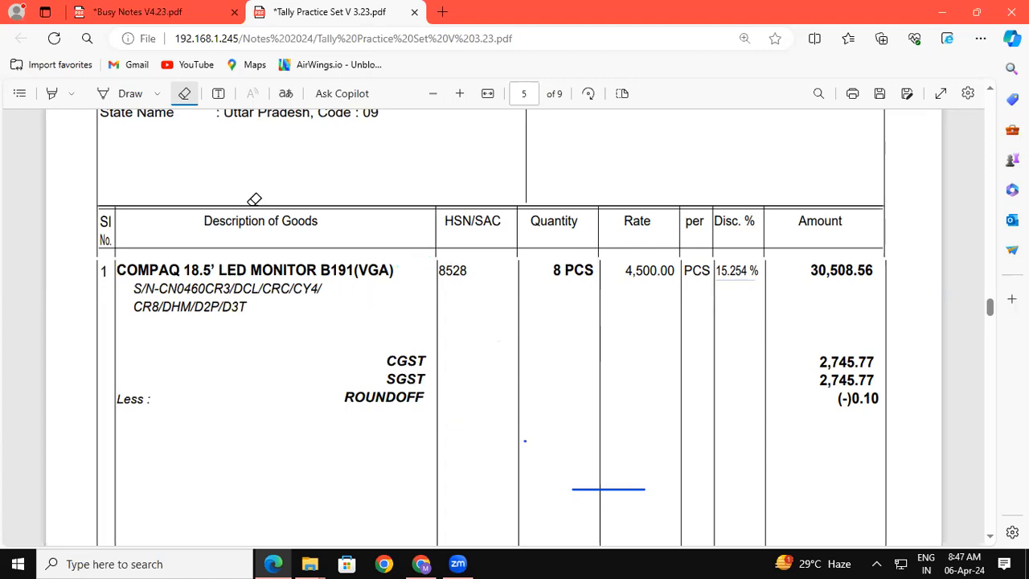
click(128, 96)
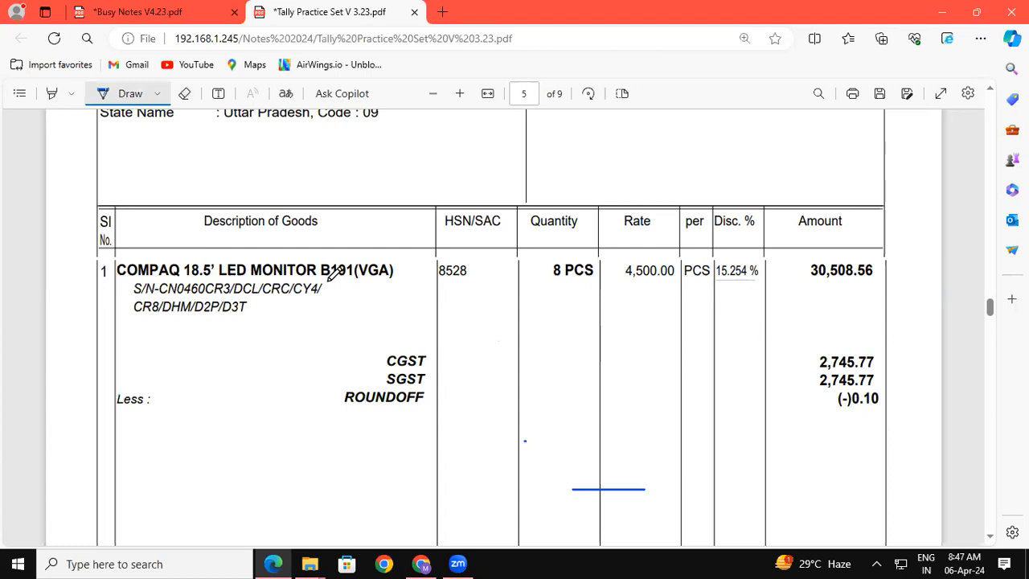
drag(322, 283, 367, 291)
drag(711, 283, 755, 282)
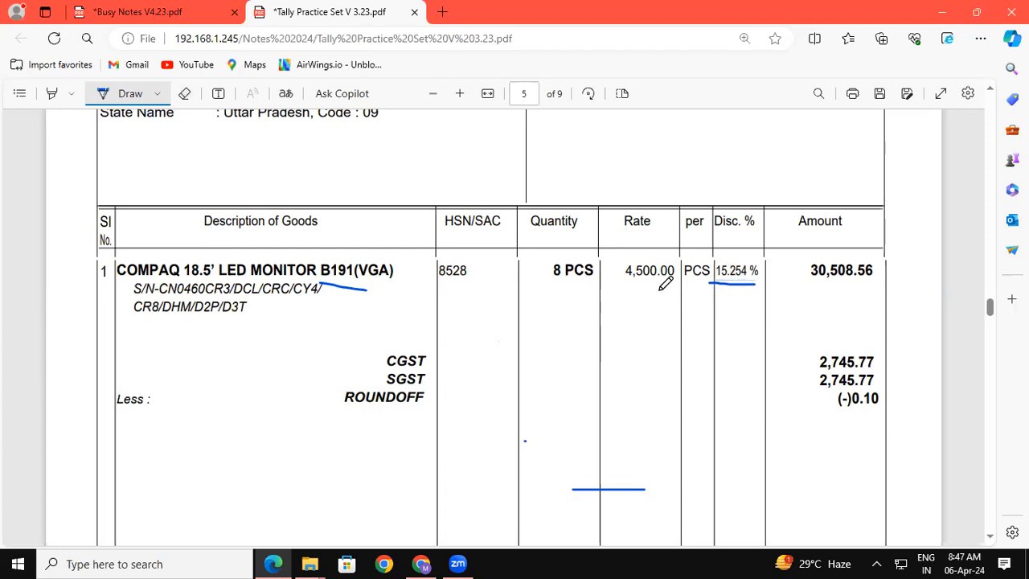
mouse_move(768, 260)
mouse_down()
mouse_move(727, 252)
mouse_move(714, 267)
mouse_move(730, 283)
mouse_move(760, 283)
mouse_move(769, 265)
mouse_move(765, 252)
mouse_move(754, 258)
mouse_up()
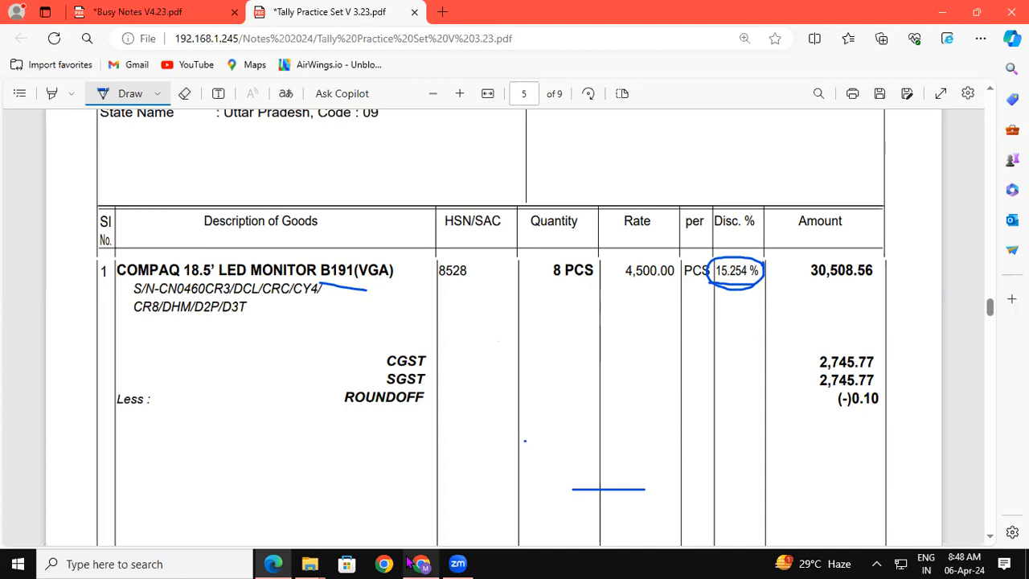
Step: Check the Simple Discount instructions in the Busy Notes PDF and launch Busy 21 in demo mode
click(185, 8)
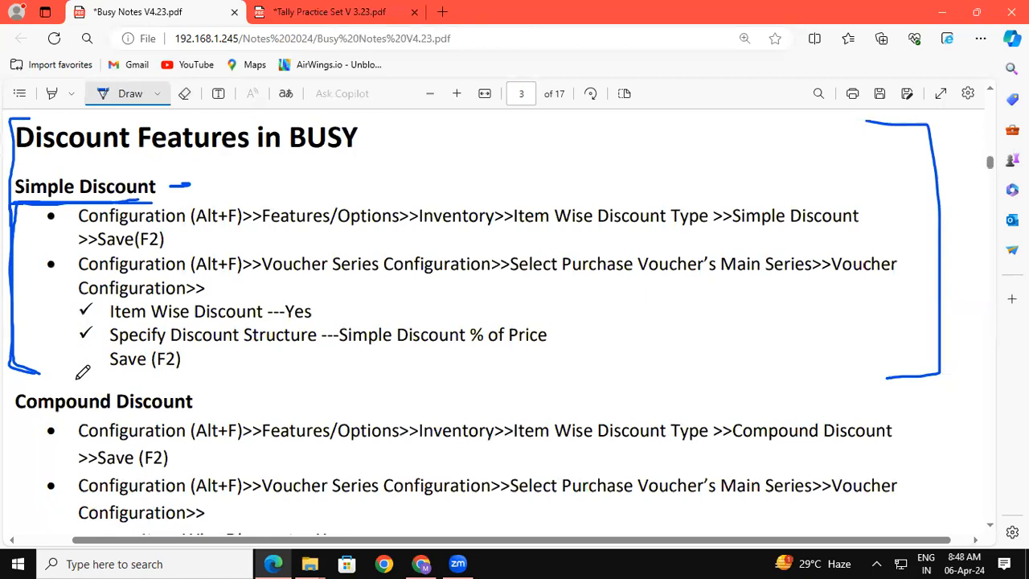
key(super+d)
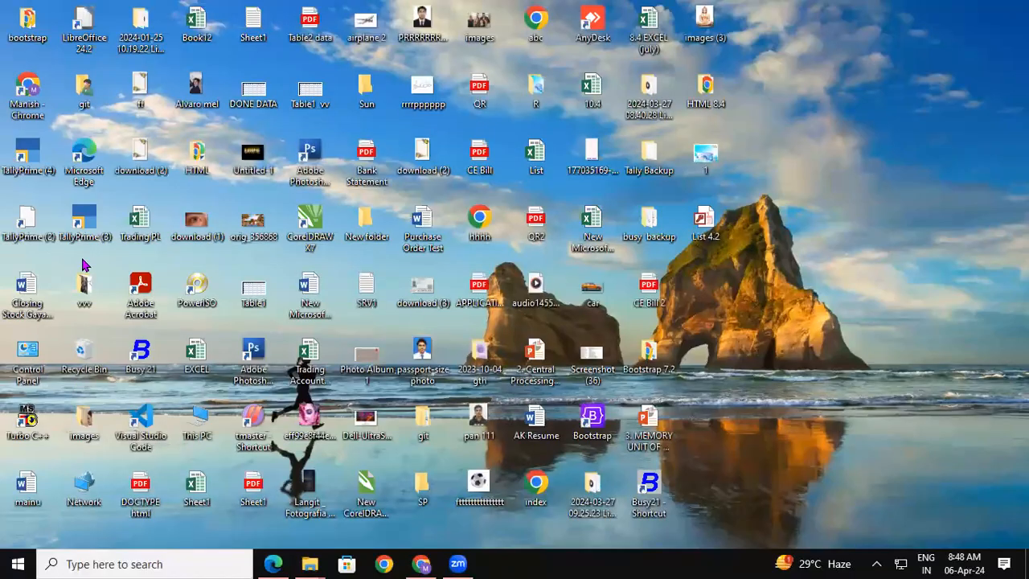
double_click(158, 358)
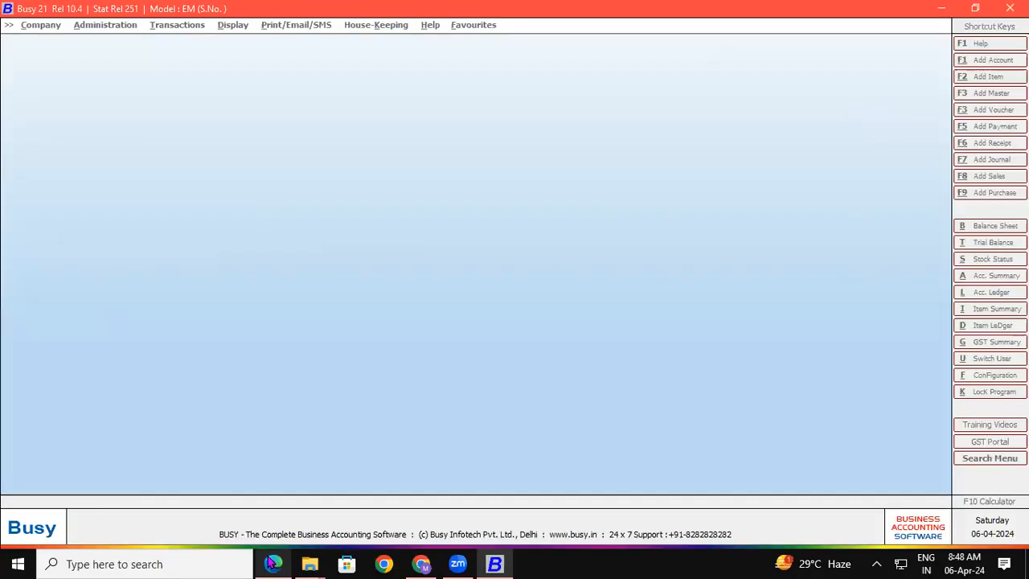
click(274, 564)
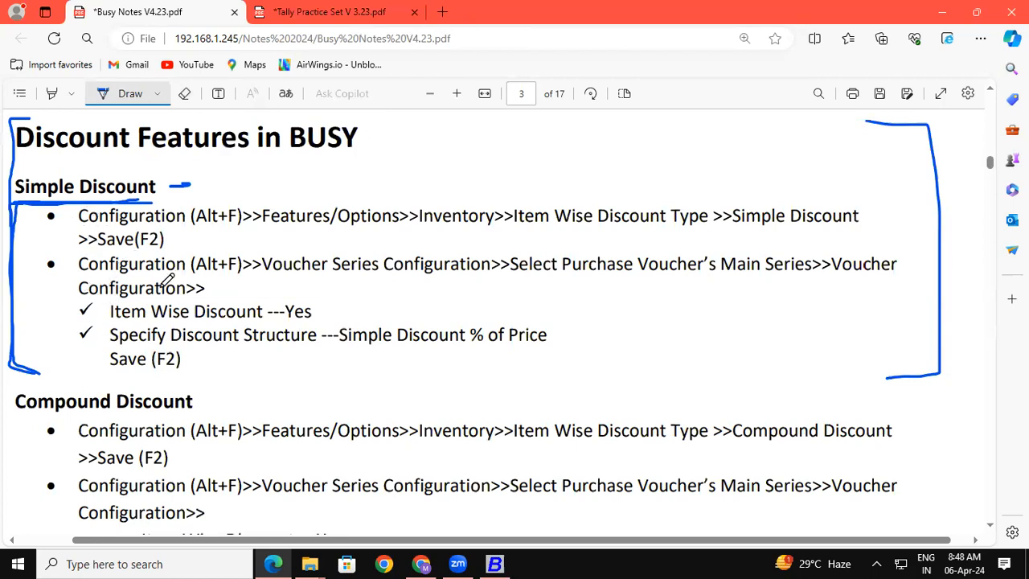
click(497, 564)
click(530, 339)
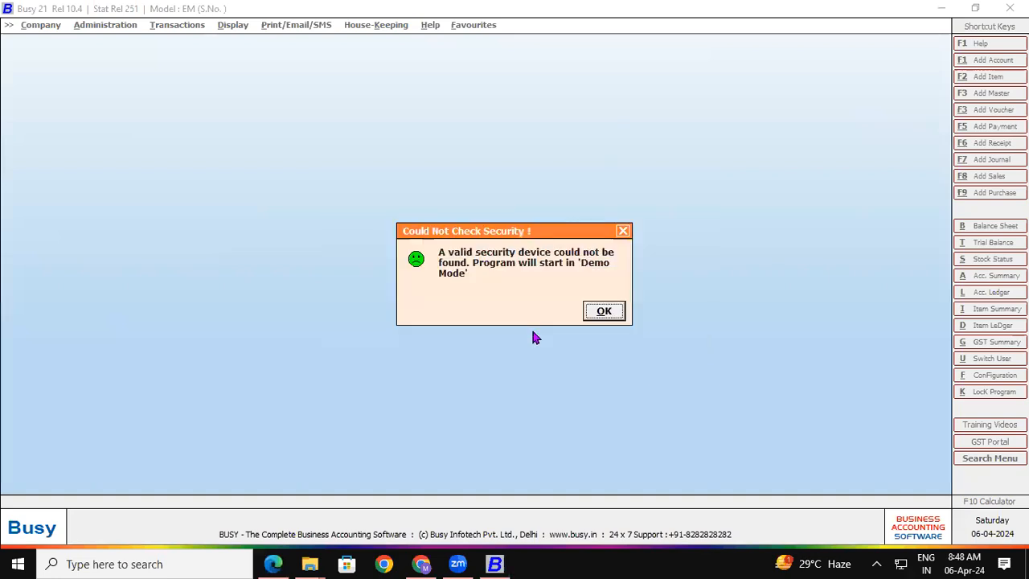
click(605, 312)
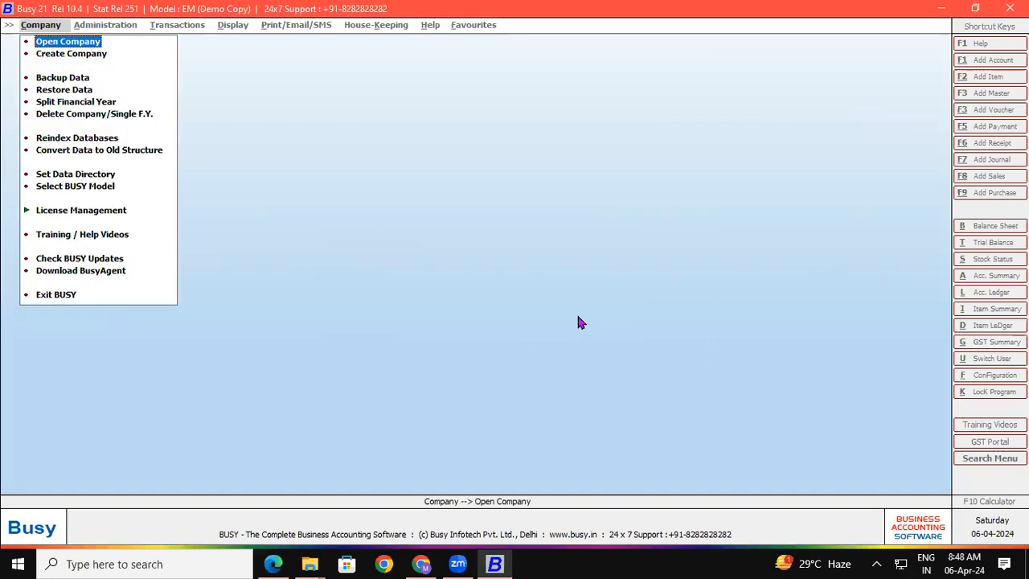
Step: Open the company Gayatri Institute of Technology 8.2 and sign in with the account's user name
click(77, 44)
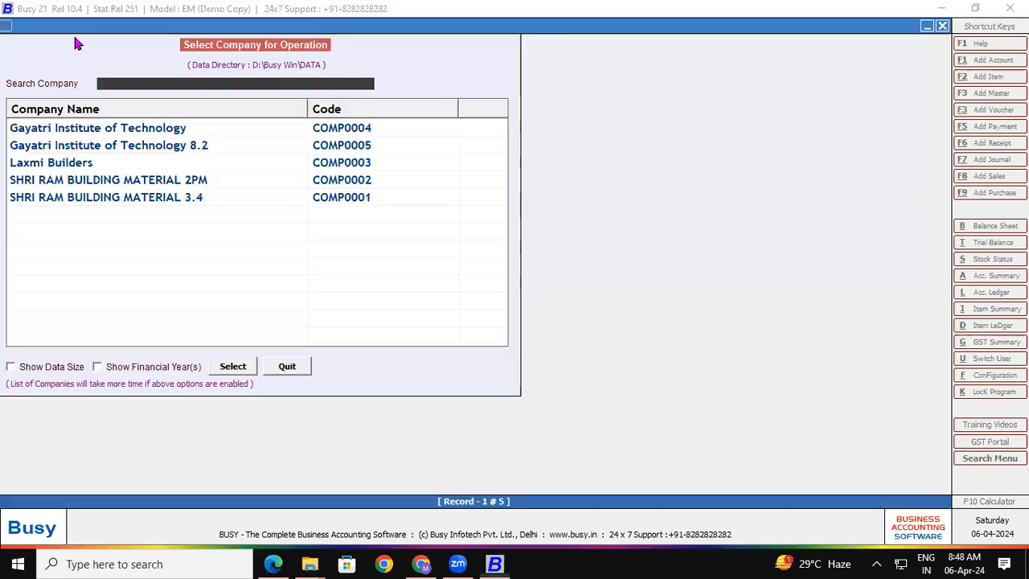
double_click(101, 199)
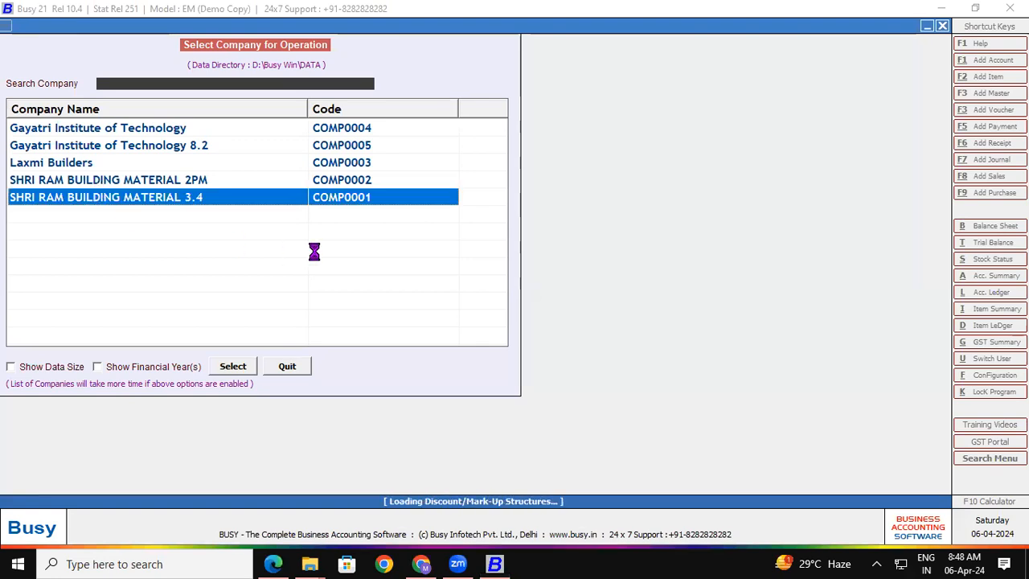
key(Escape)
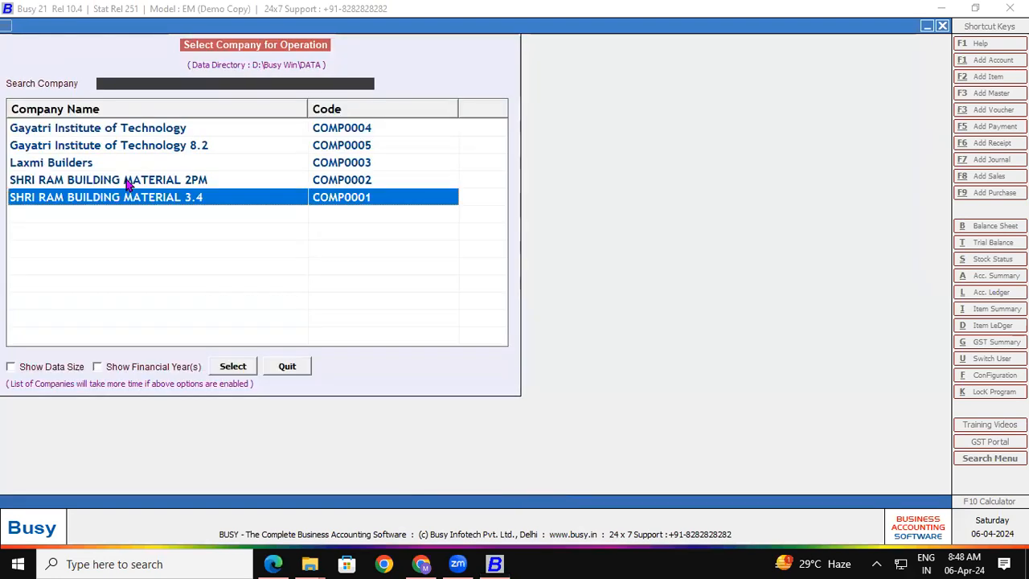
double_click(144, 151)
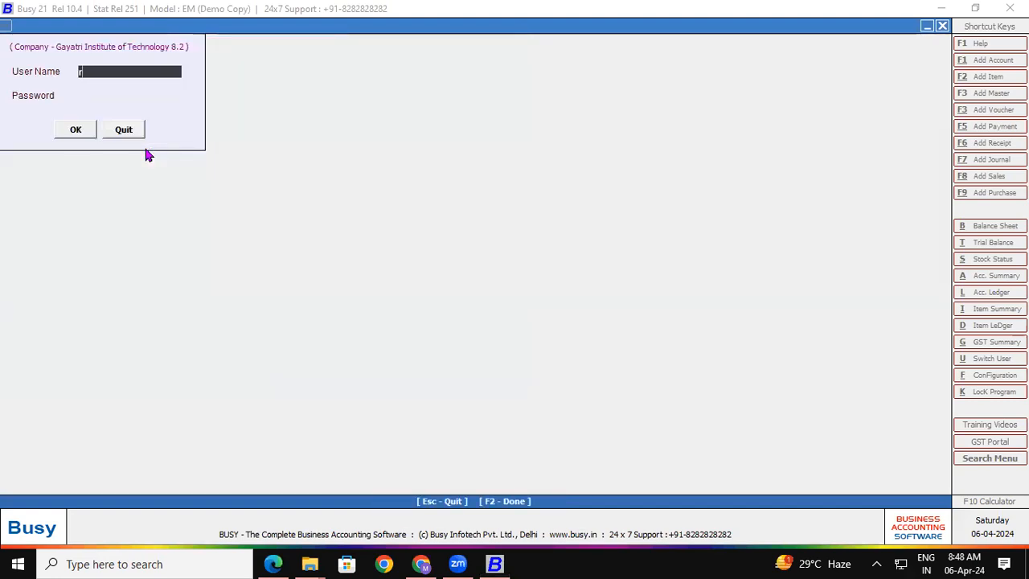
text(ram)
key(Return)
key(Return)
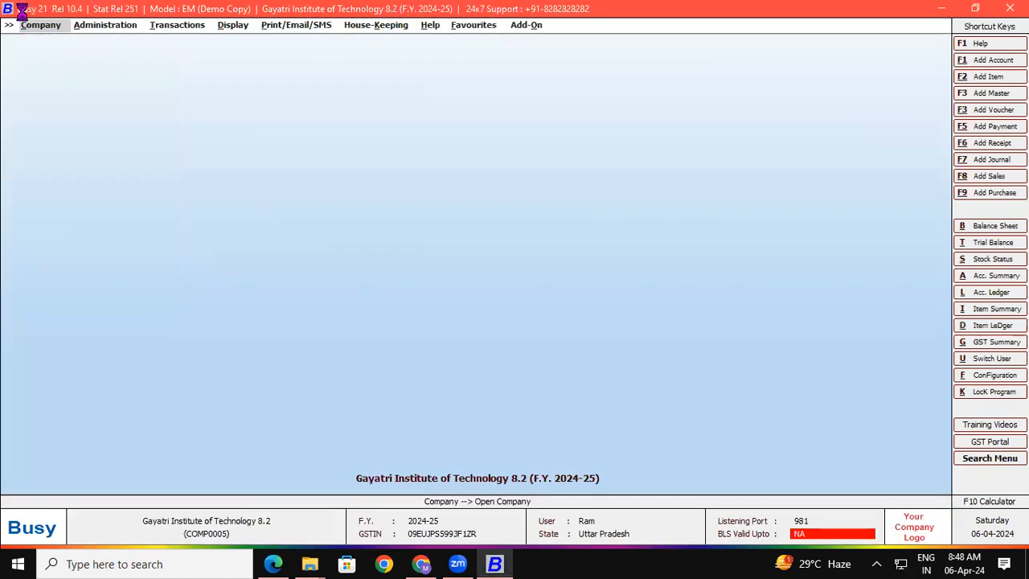
Step: Set the item-wise discount type to Simple Discount in the inventory features and save the options
click(135, 25)
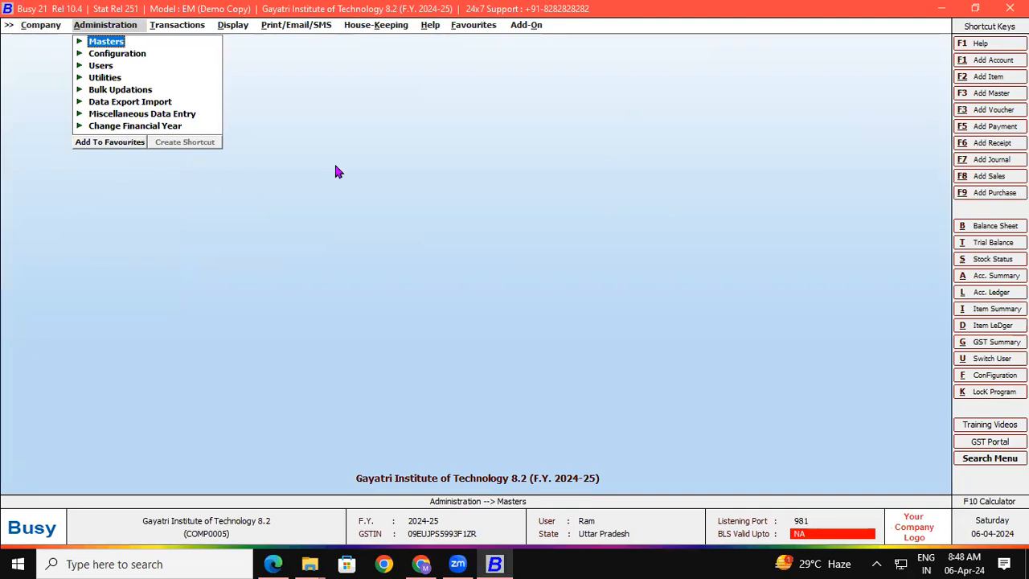
click(1001, 380)
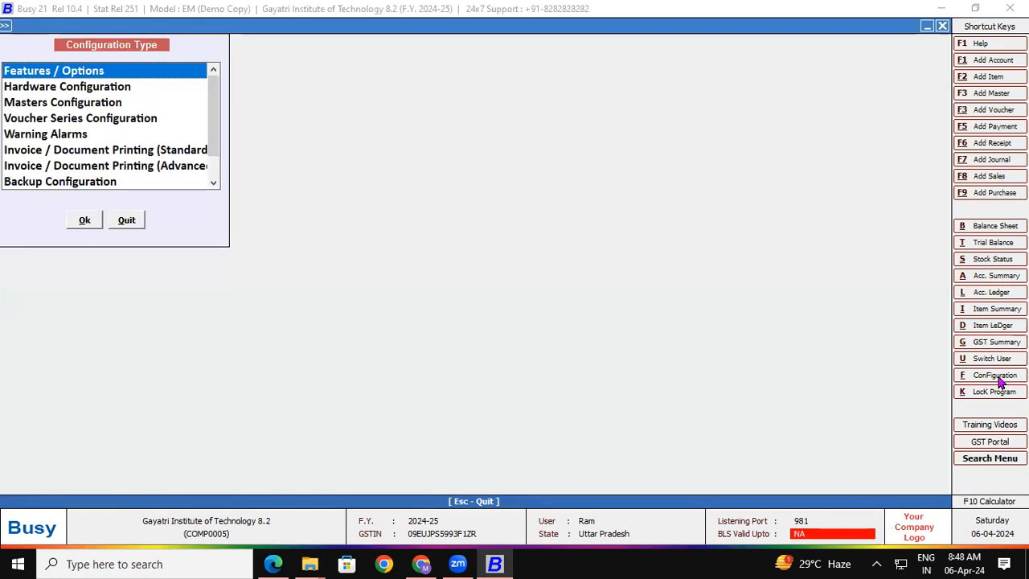
double_click(78, 72)
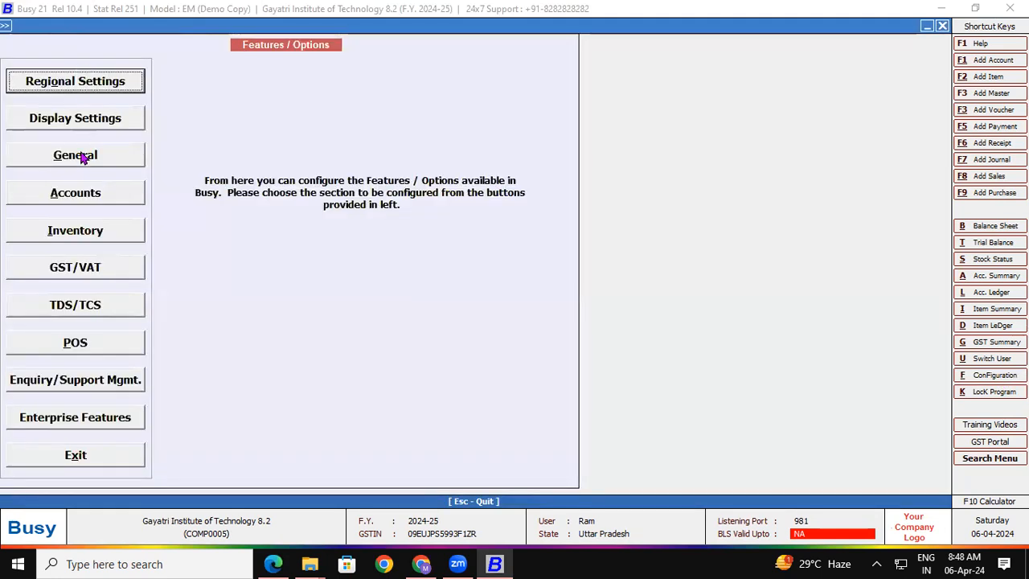
click(72, 230)
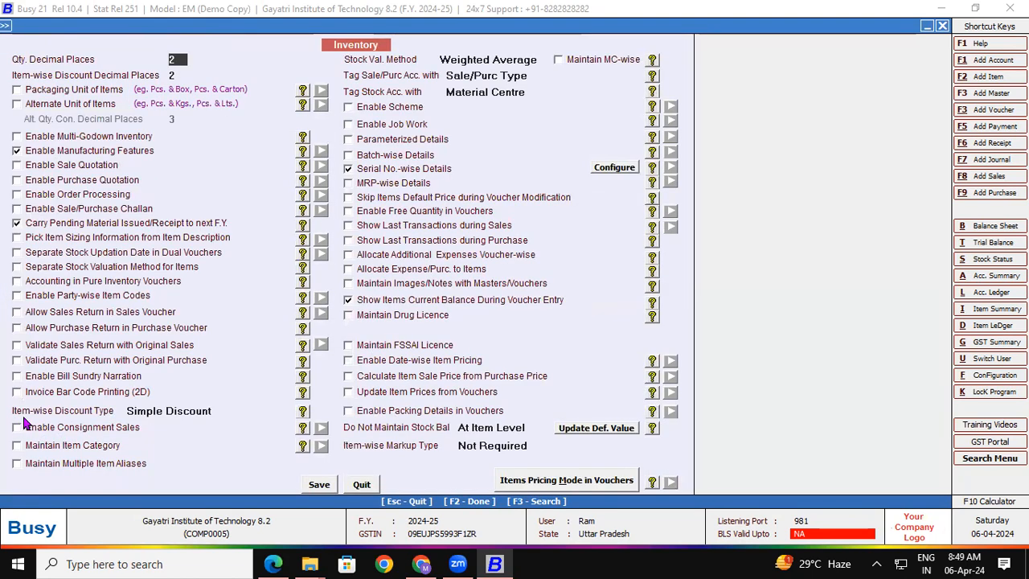
click(172, 413)
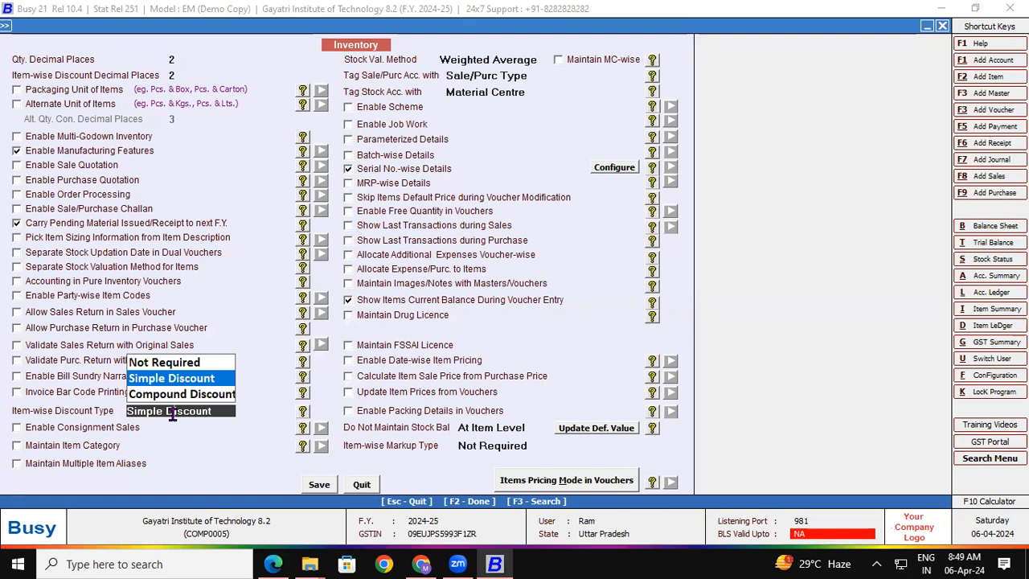
click(184, 384)
click(315, 486)
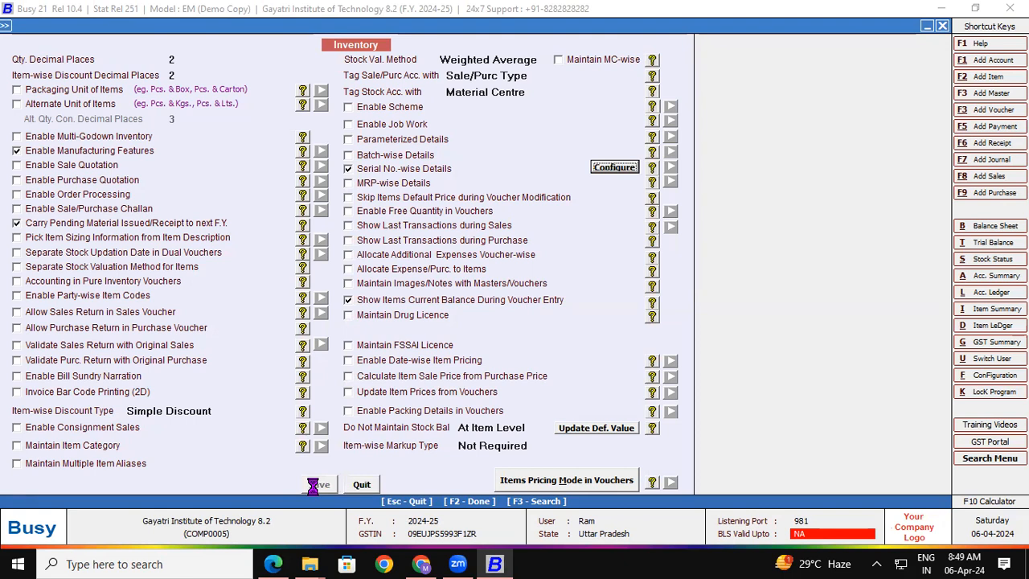
Step: Open the voucher configuration for the Main series of the Purchase voucher type
click(991, 375)
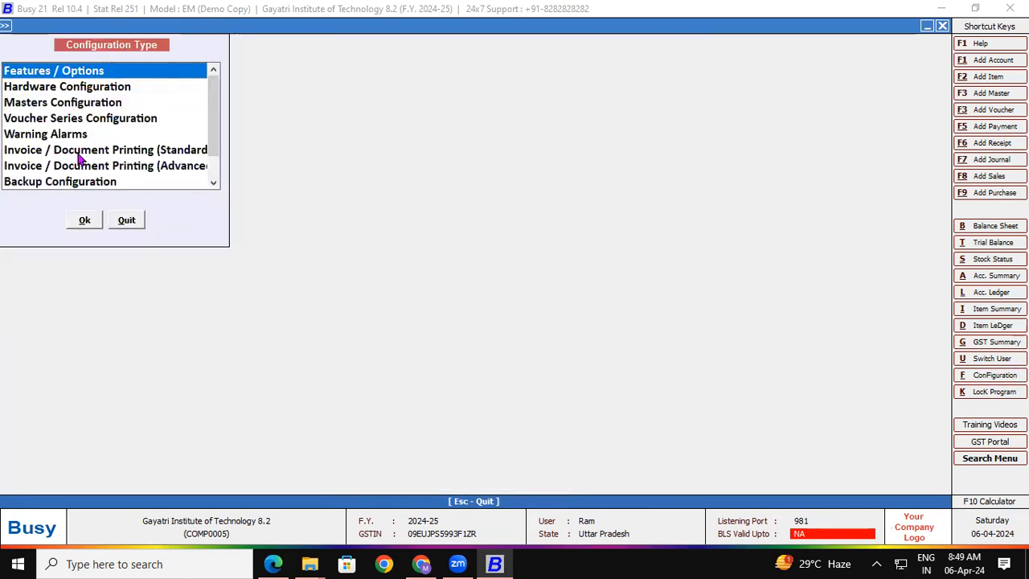
double_click(78, 123)
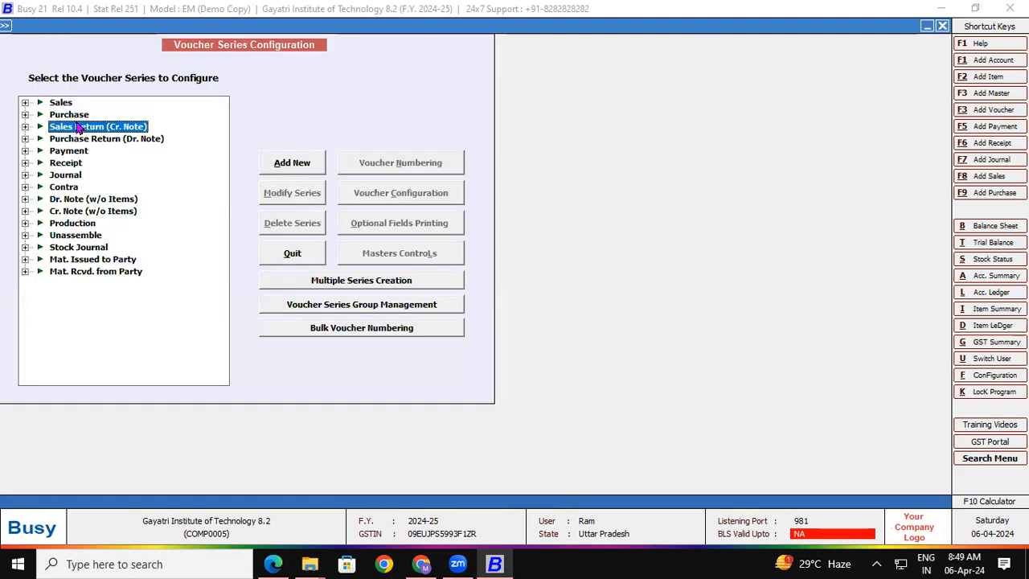
click(25, 115)
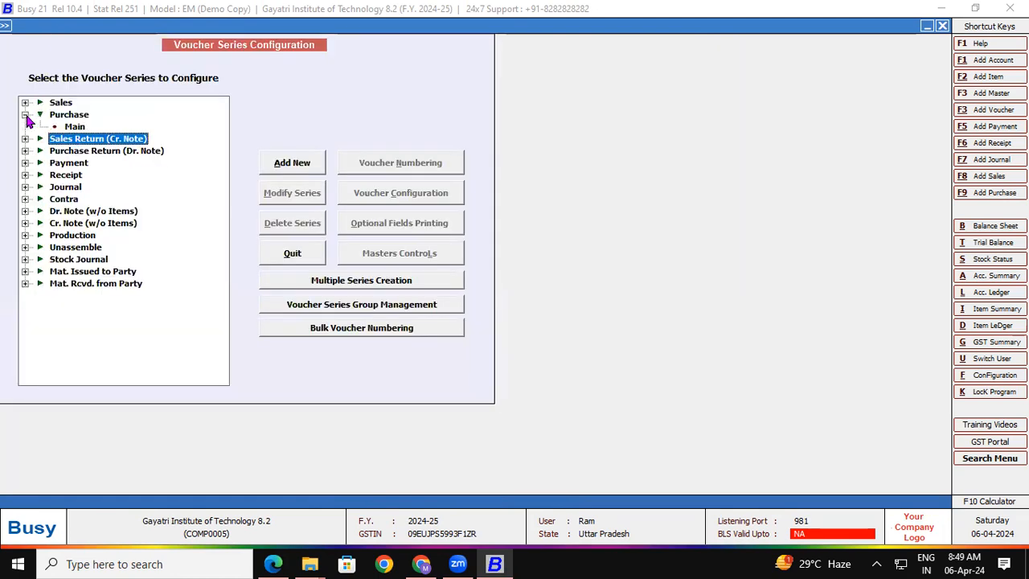
click(73, 127)
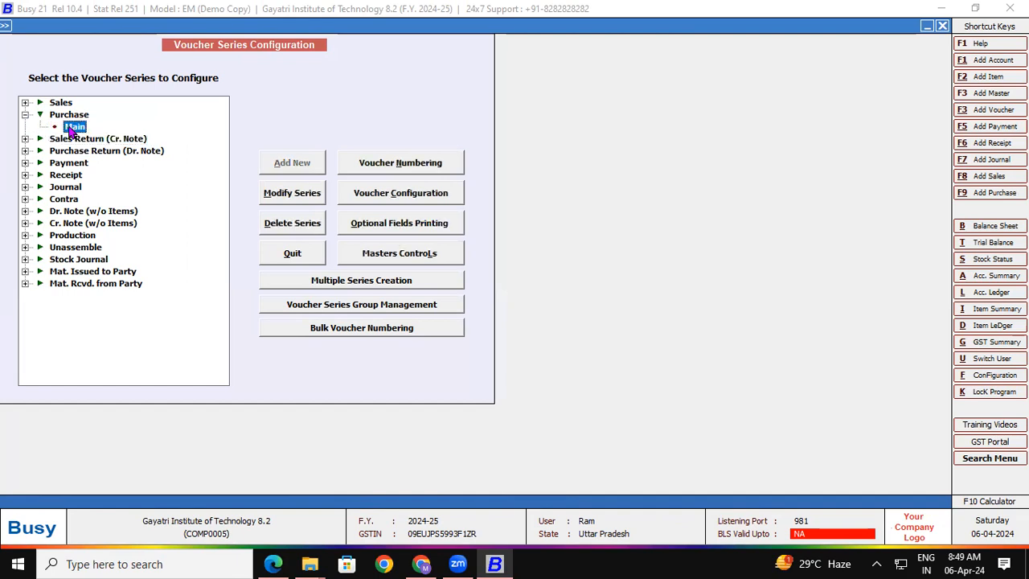
click(370, 194)
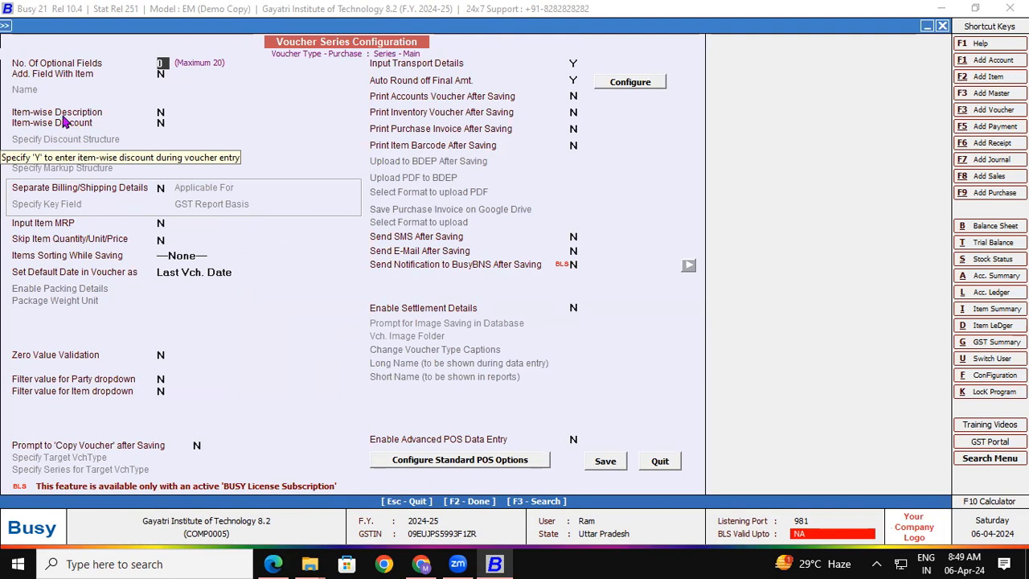
Step: Enable item-wise discount for the Purchase Main series with the structure "Simple Discount, % of Price" and save the configuration
click(160, 112)
key(Return)
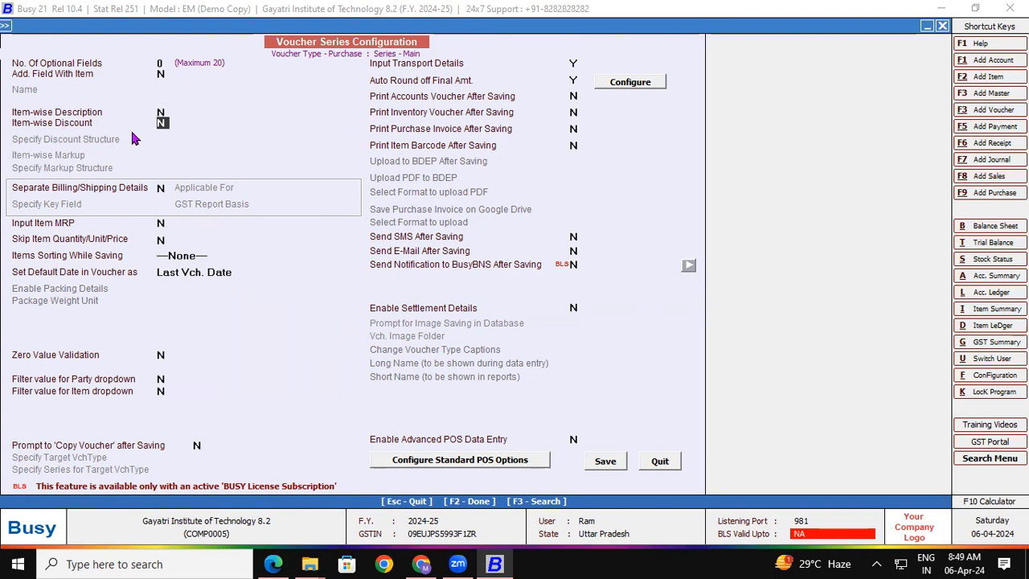
key(y)
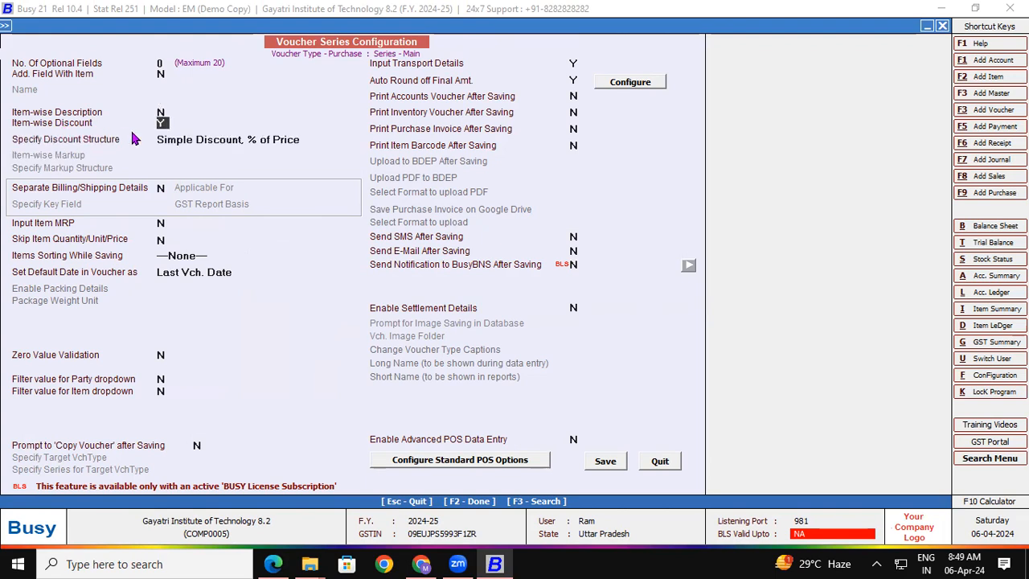
click(176, 138)
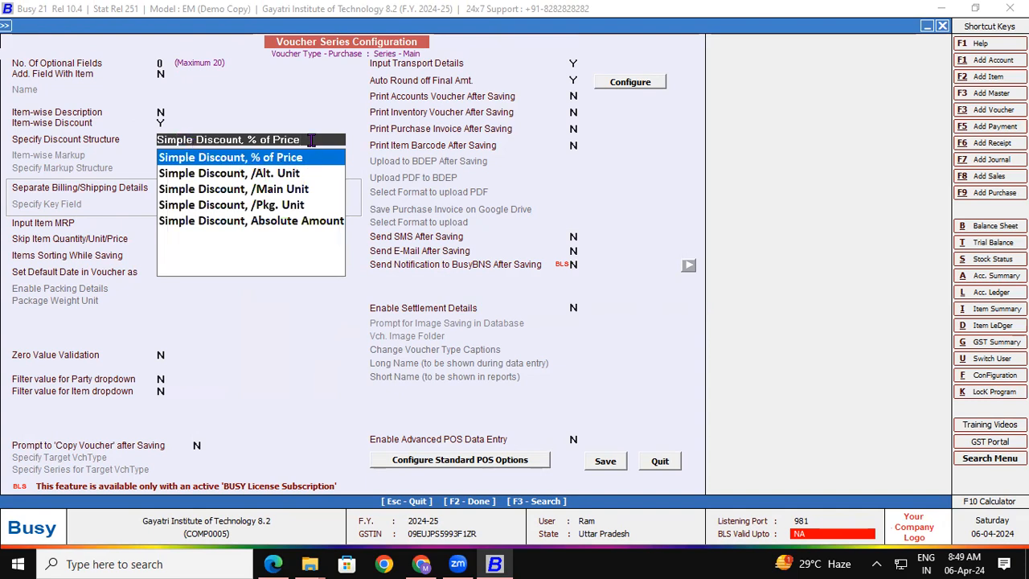
key(Return)
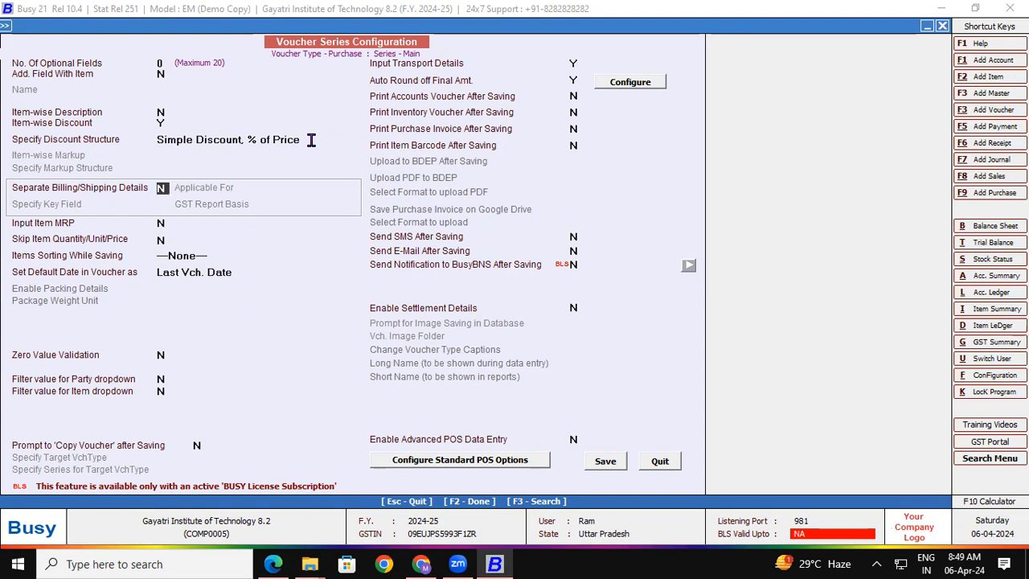
click(606, 463)
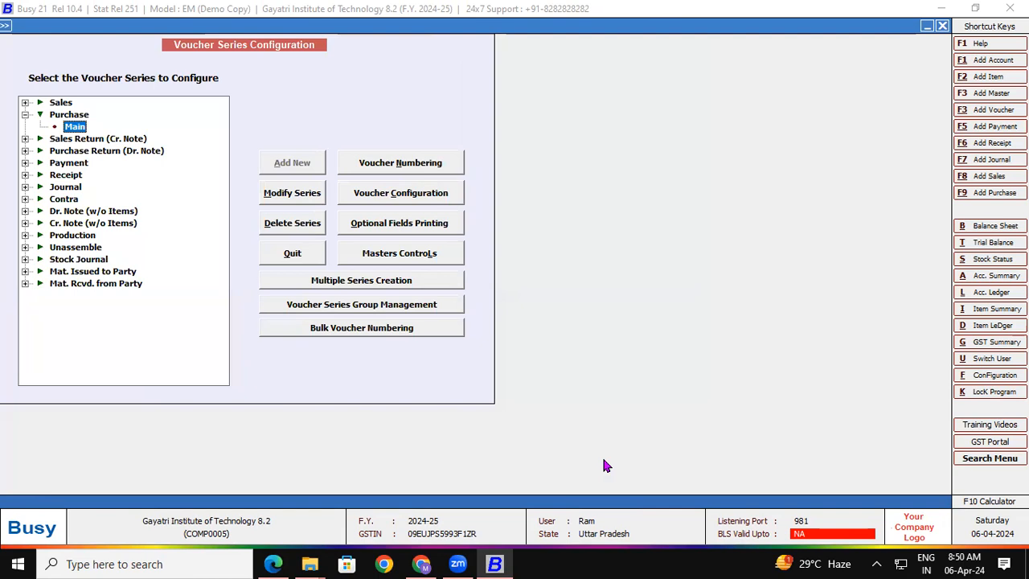
Step: Start a new purchase voucher in Busy and underline the monitor's quantity, serial numbers and discount in the Tally Practice Set PDF
click(991, 193)
click(273, 564)
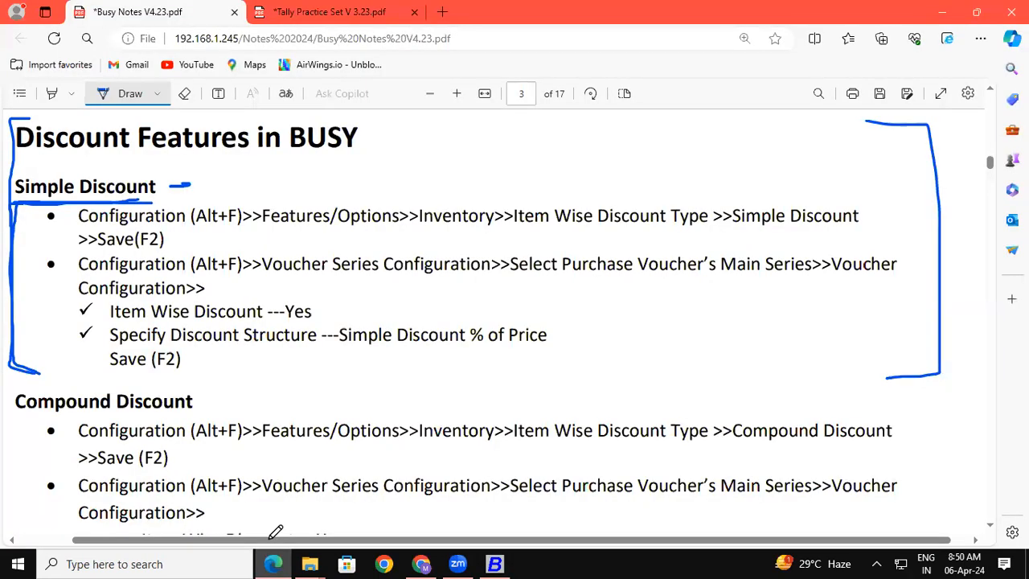
click(369, 9)
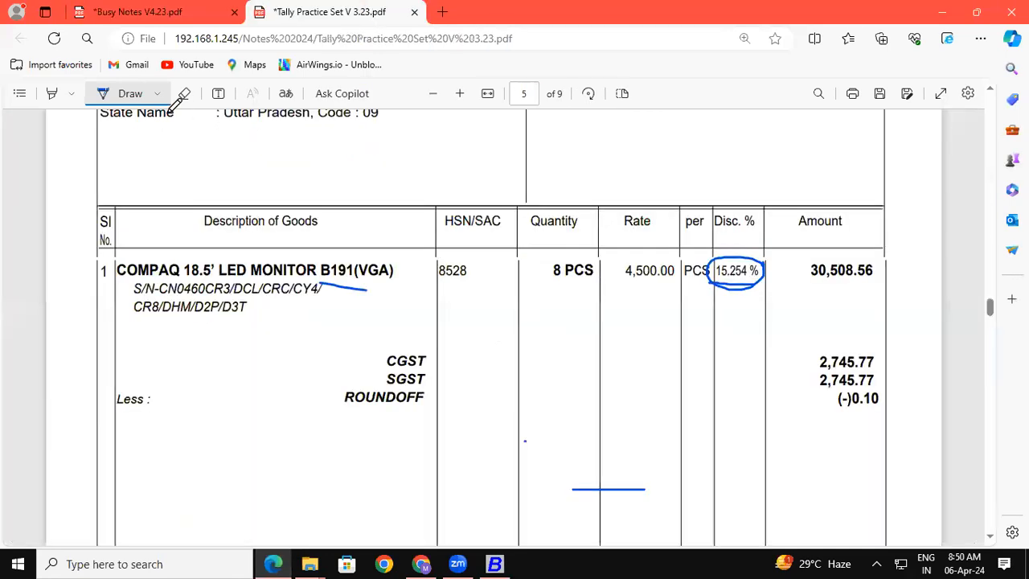
click(552, 282)
drag(567, 282, 595, 282)
mouse_move(292, 303)
mouse_down()
mouse_move(314, 303)
mouse_move(286, 308)
mouse_up()
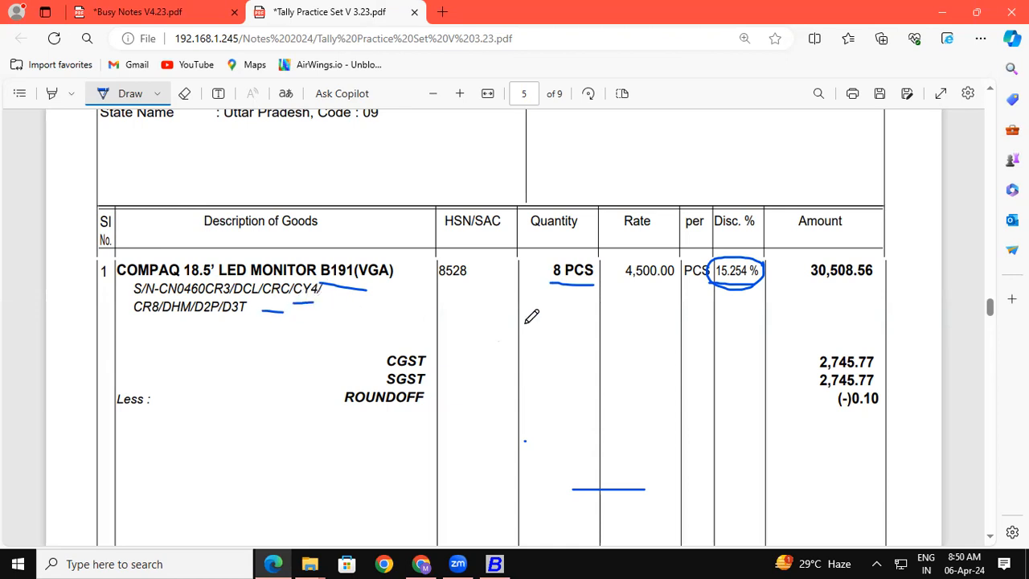
drag(716, 289, 760, 288)
drag(292, 300, 321, 301)
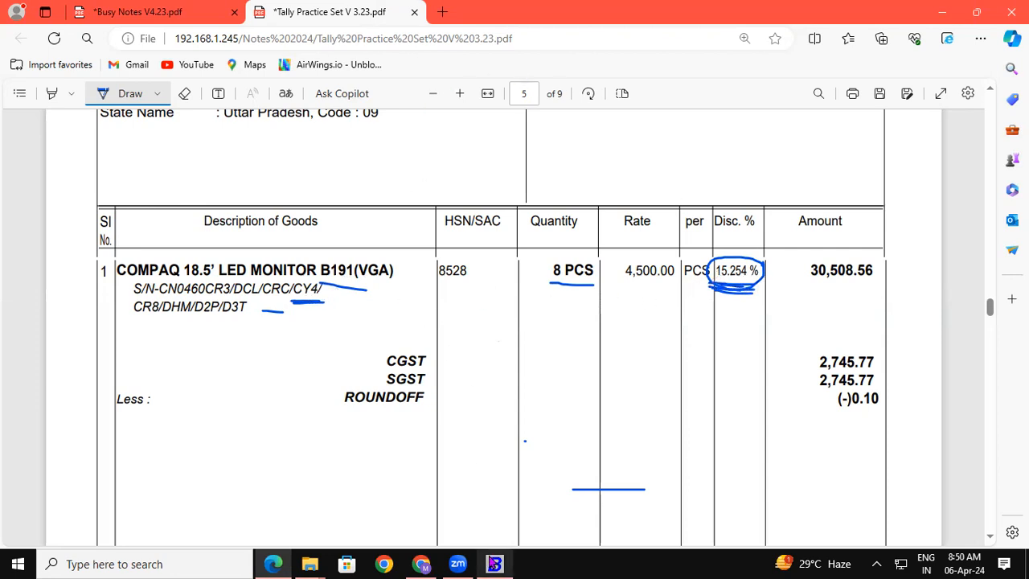
Step: Switch to Busy and accept the Main series and the date 01-04-2024 for the new purchase voucher
click(495, 564)
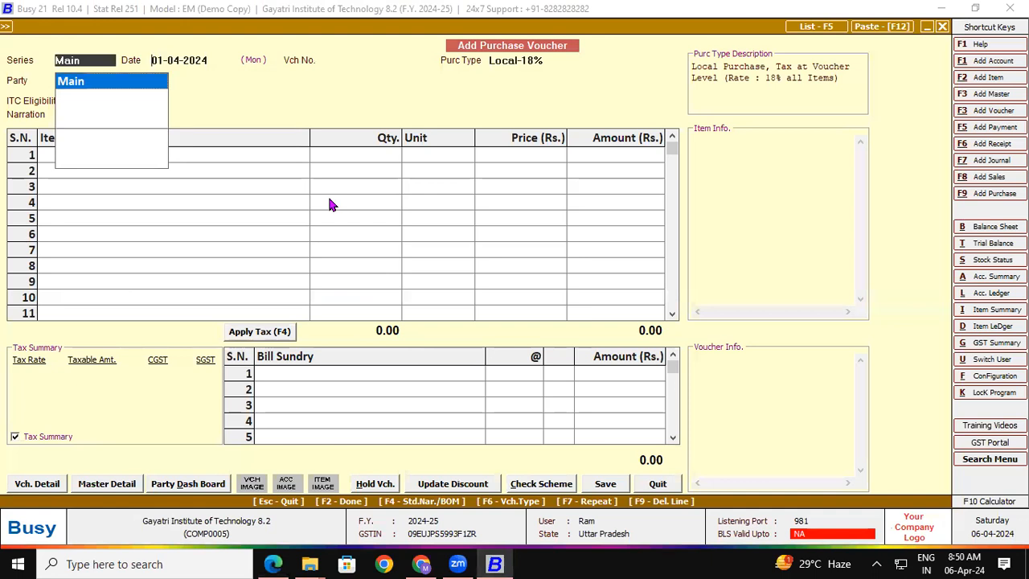
key(Return)
key(Return)
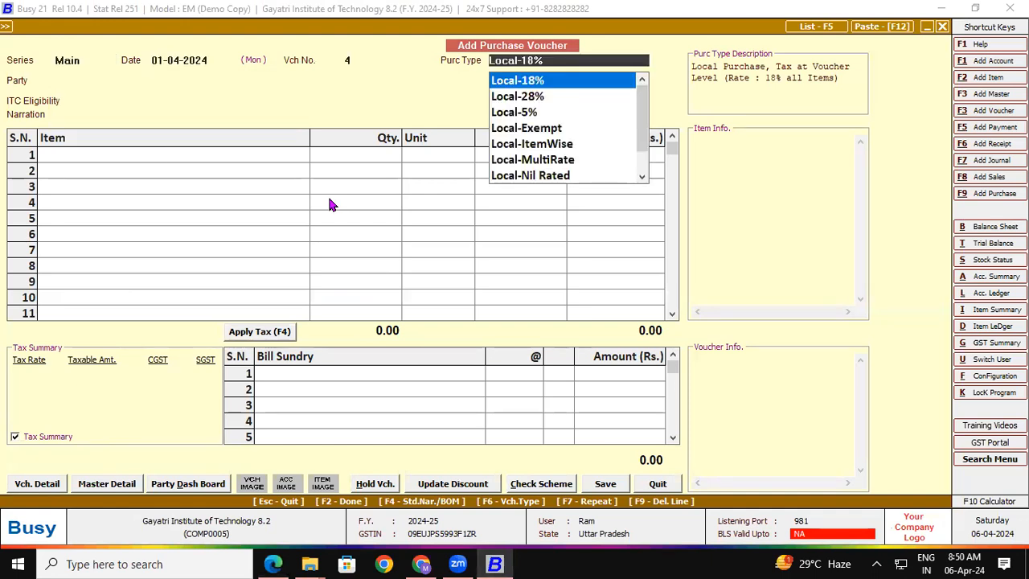
Step: Switch to the Tally Practice Set PDF in Edge and underline the invoice's 9% Central Tax and 9% State Tax rates
click(273, 564)
scroll(991, 538, down, 8)
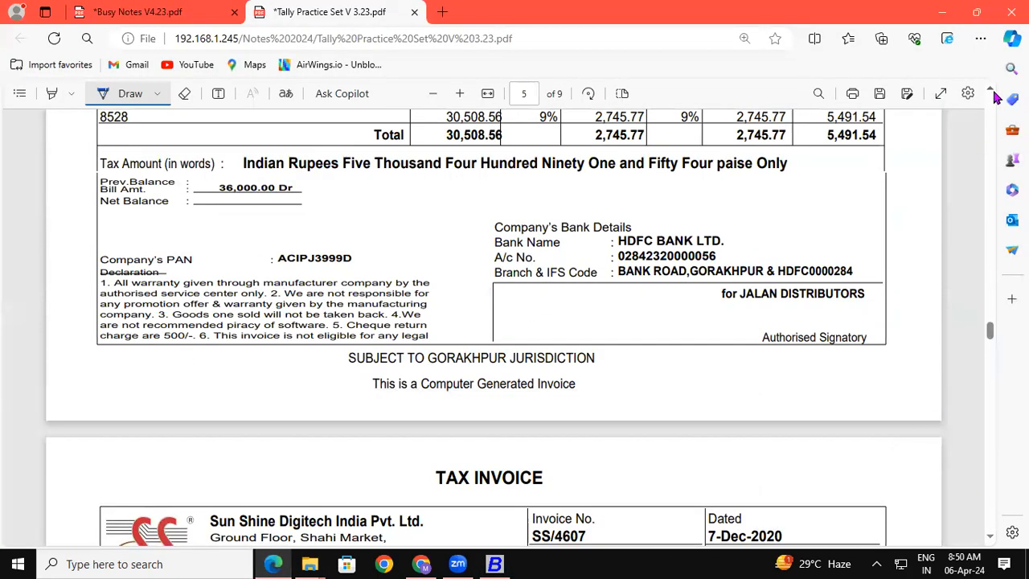
scroll(995, 98, up, 3)
drag(533, 247, 552, 247)
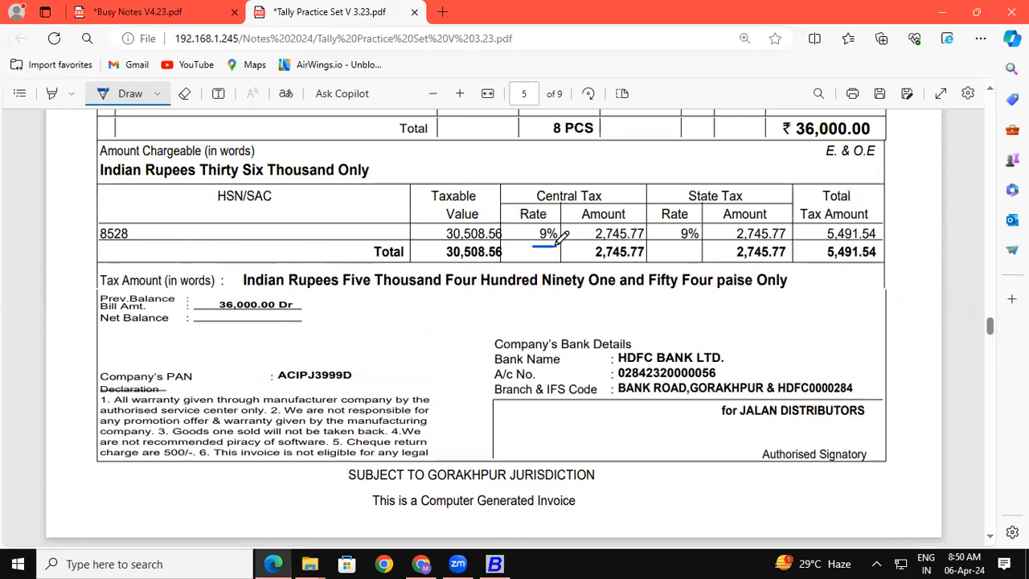
drag(681, 250, 701, 250)
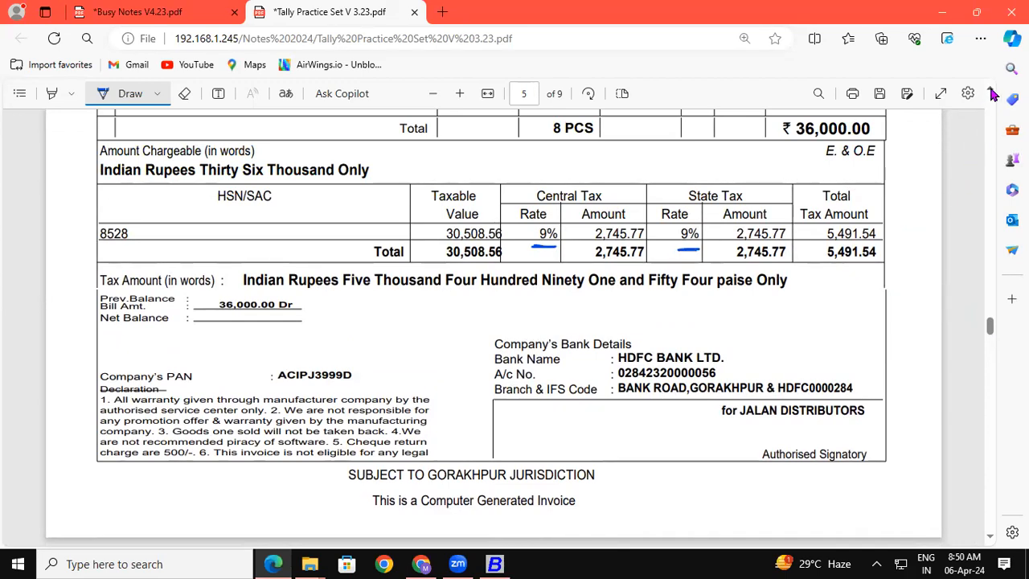
Step: Underline the state name Uttar Pradesh in both the buyer's and the supplier's details on the invoice
scroll(994, 95, up, 8)
scroll(994, 94, up, 2)
drag(223, 436, 283, 436)
drag(281, 274, 348, 276)
Step: Switch to Busy, set the purchase type to Local-18% and start a new account master for the party
click(492, 563)
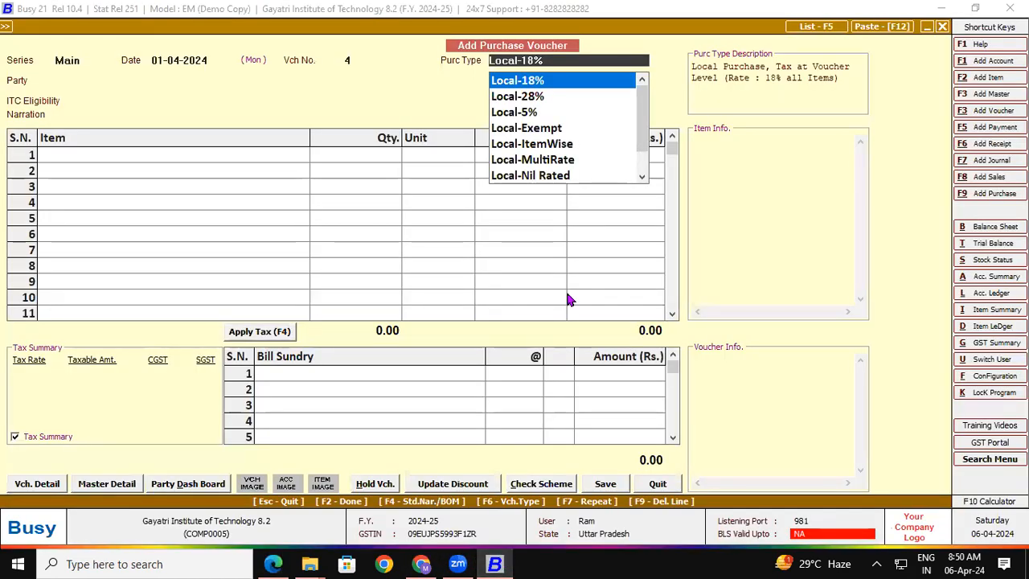
key(Return)
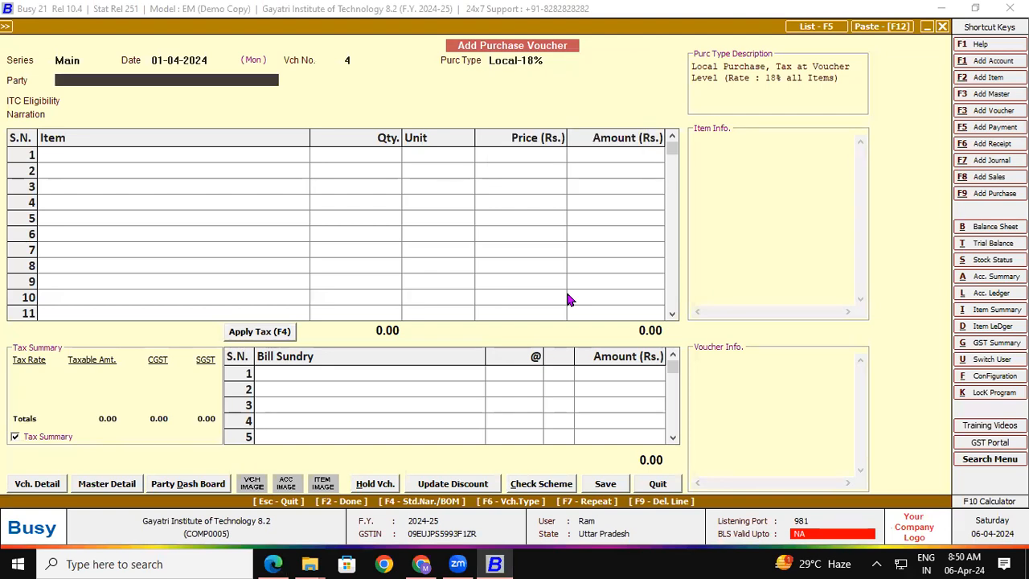
key(Return)
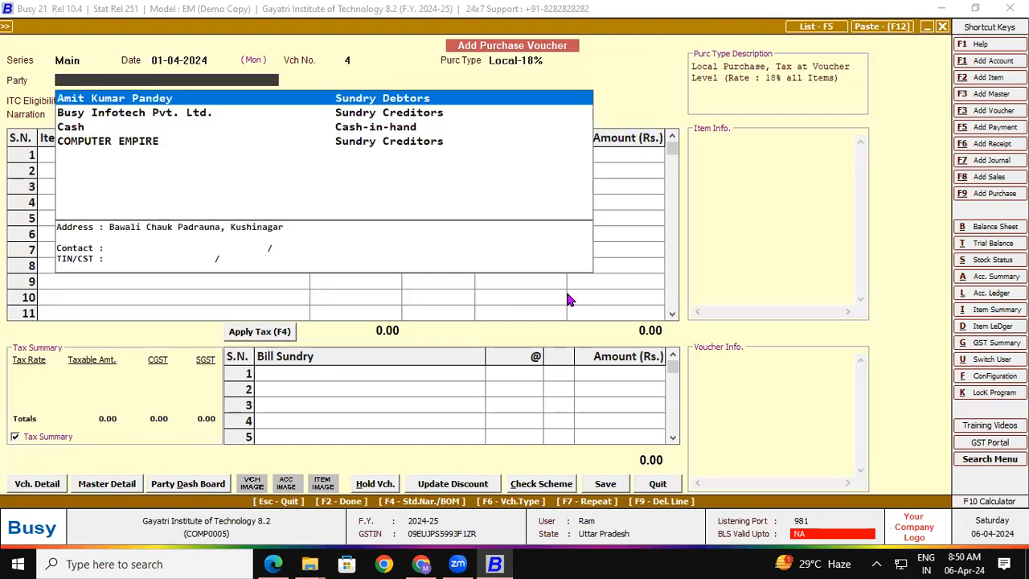
key(F3)
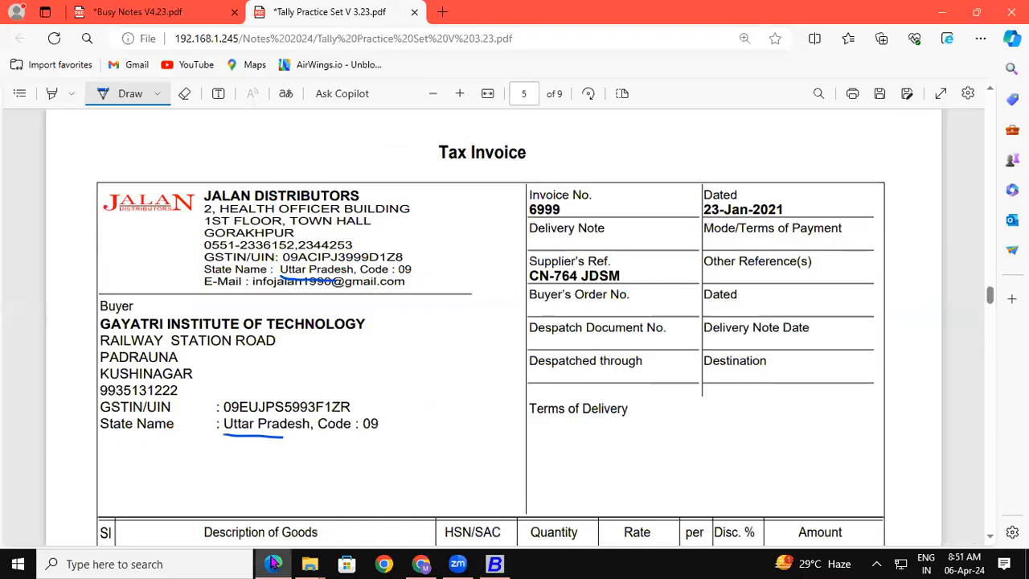
Step: Copy the supplier name JALAN DISTRIBUTORS from the invoice PDF and enter it as the new account's name and print name in Busy
click(274, 564)
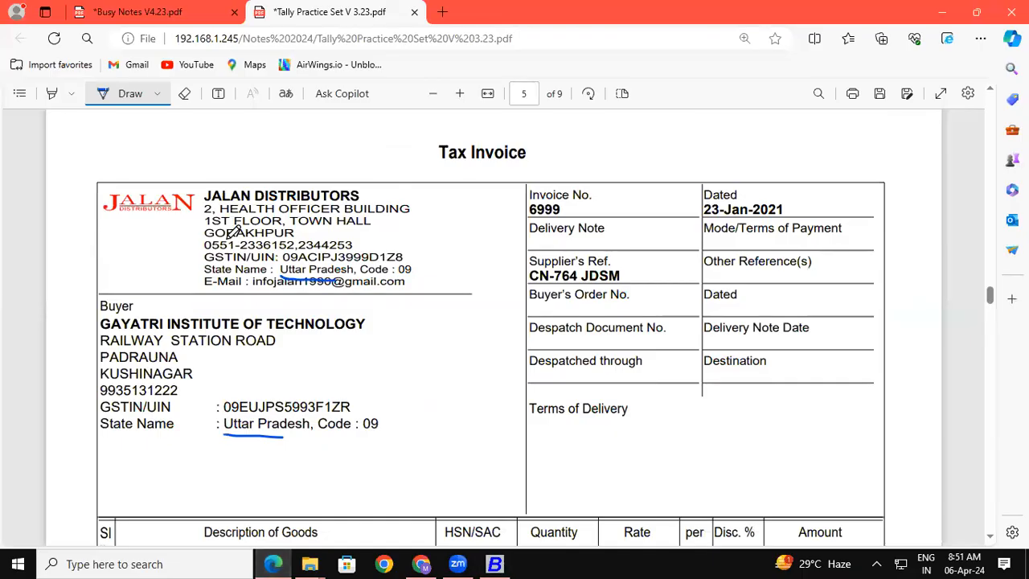
click(133, 95)
drag(204, 196, 363, 194)
key(ctrl+c)
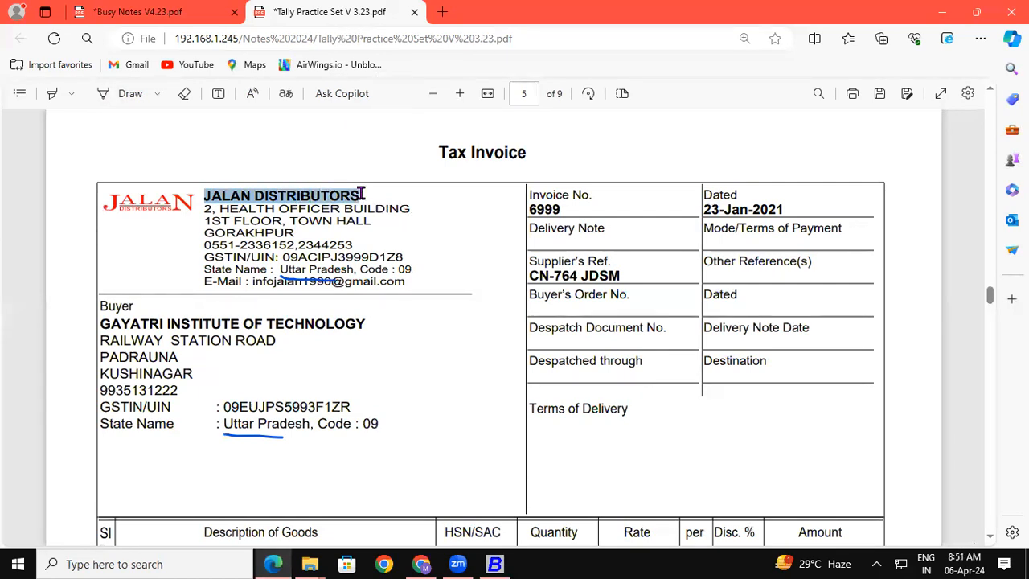
click(494, 564)
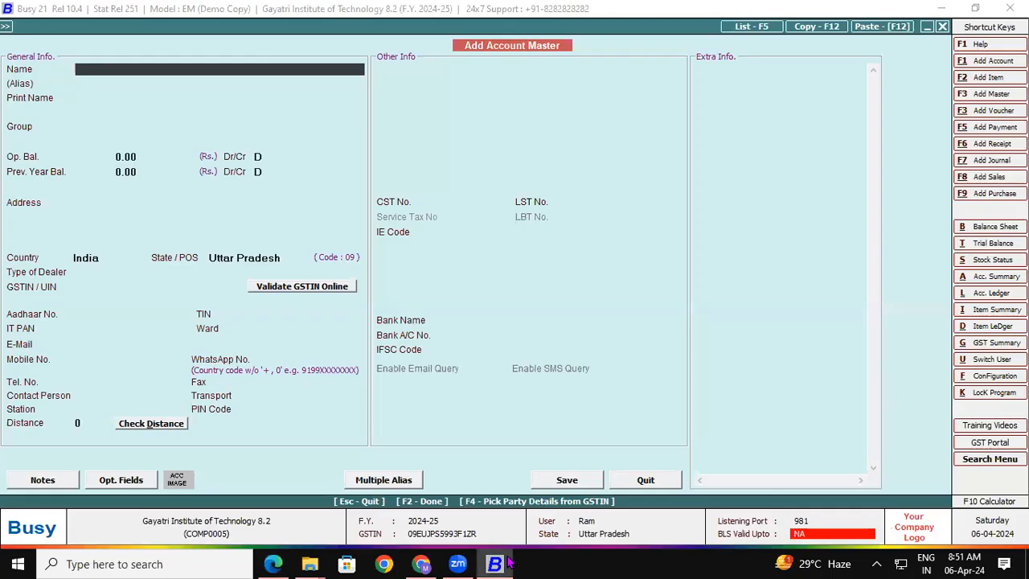
key(ctrl+v)
key(Return)
key(Return)
key(Return)
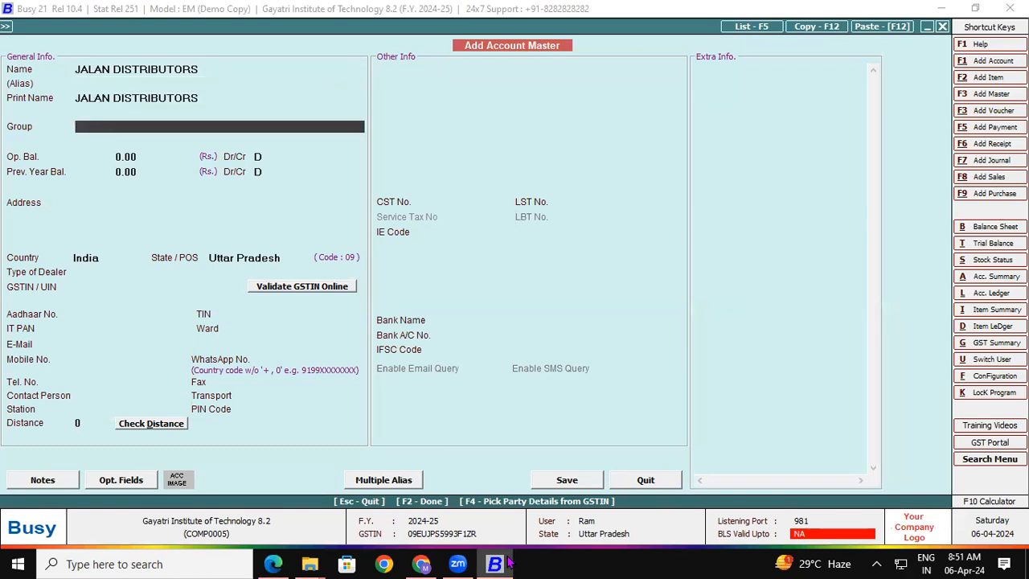
Step: Assign the account to the Sundry Creditors group and keep the opening and previous year balances at zero
text(sun)
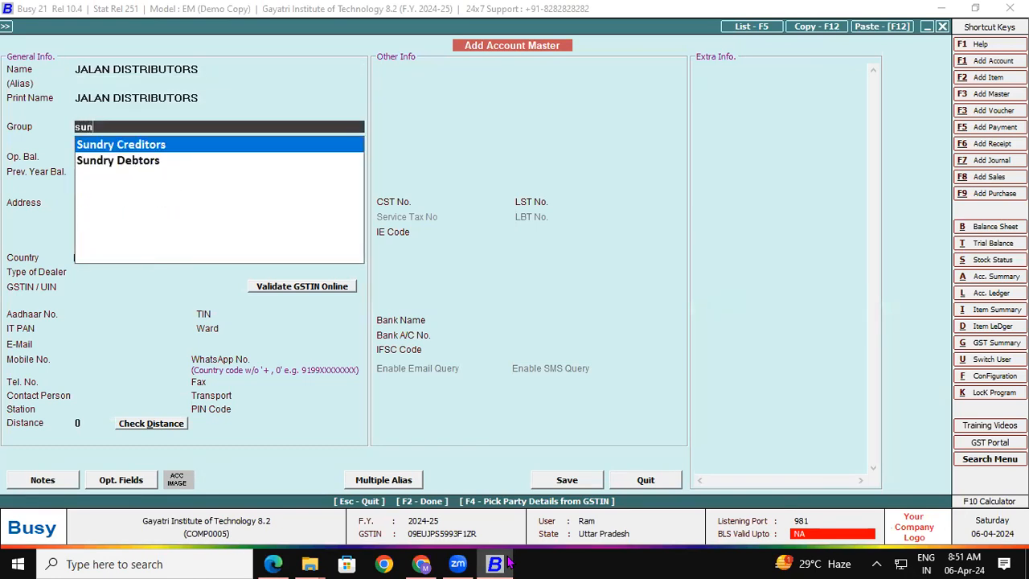
key(Return)
key(Return)
key(Return)
key(Return)
key(Return)
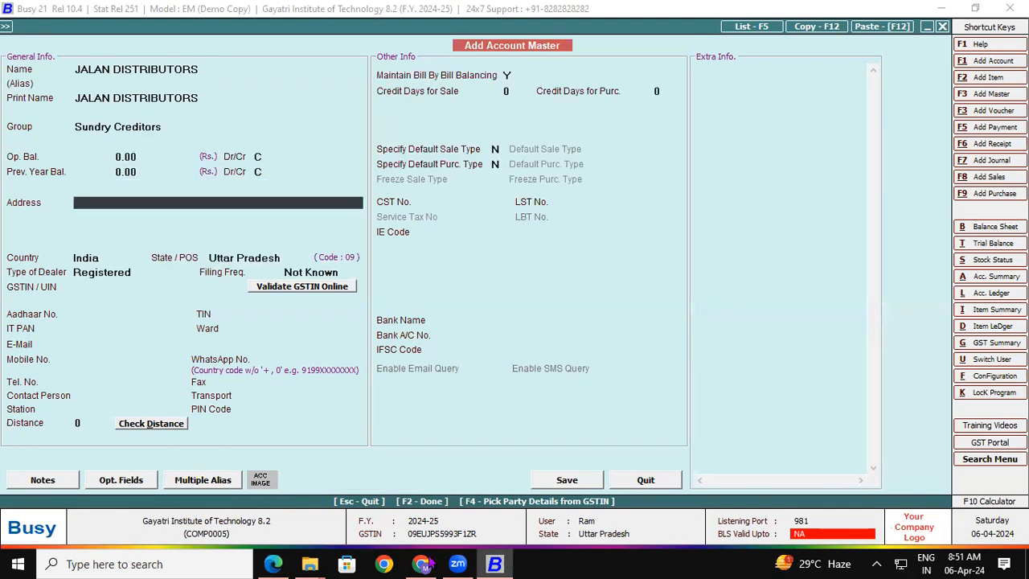
Step: Copy the first line of the supplier's address from the invoice PDF into the account's address in Busy
click(273, 564)
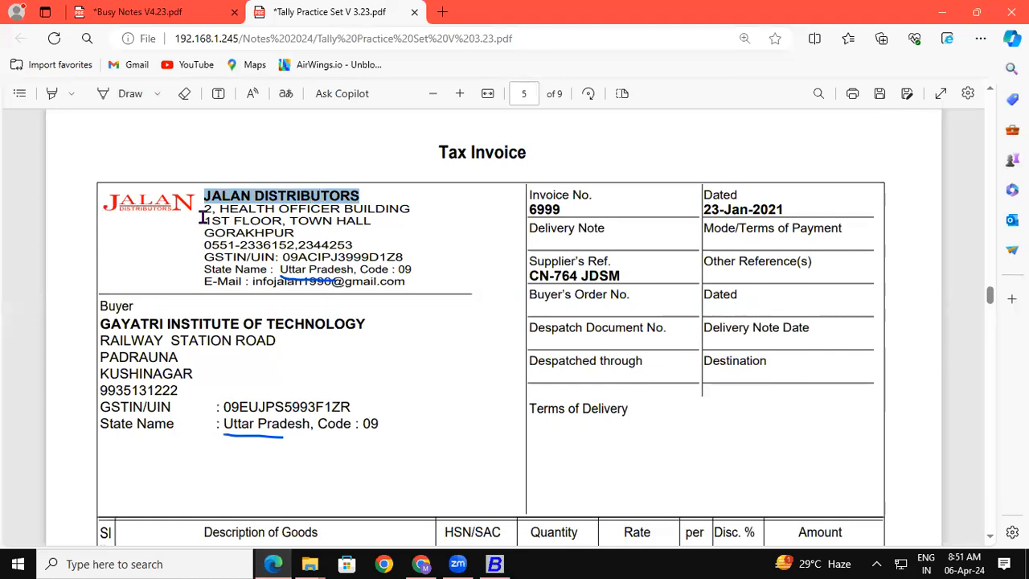
mouse_move(209, 221)
mouse_down()
mouse_move(211, 207)
mouse_move(252, 208)
mouse_move(197, 202)
mouse_move(207, 219)
mouse_move(214, 206)
mouse_move(407, 207)
mouse_up()
key(ctrl+c)
click(239, 250)
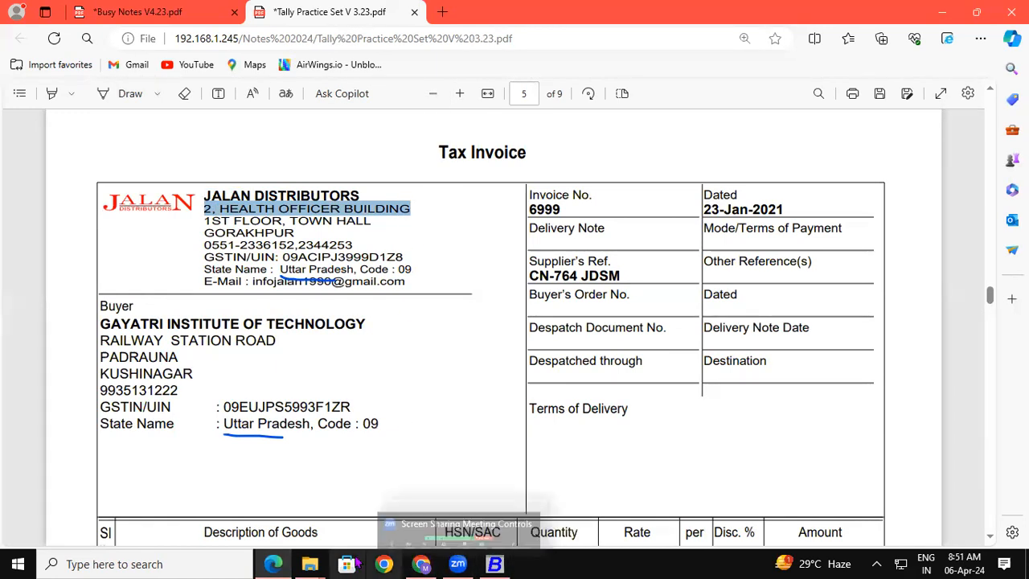
click(494, 564)
key(ctrl+v)
key(Return)
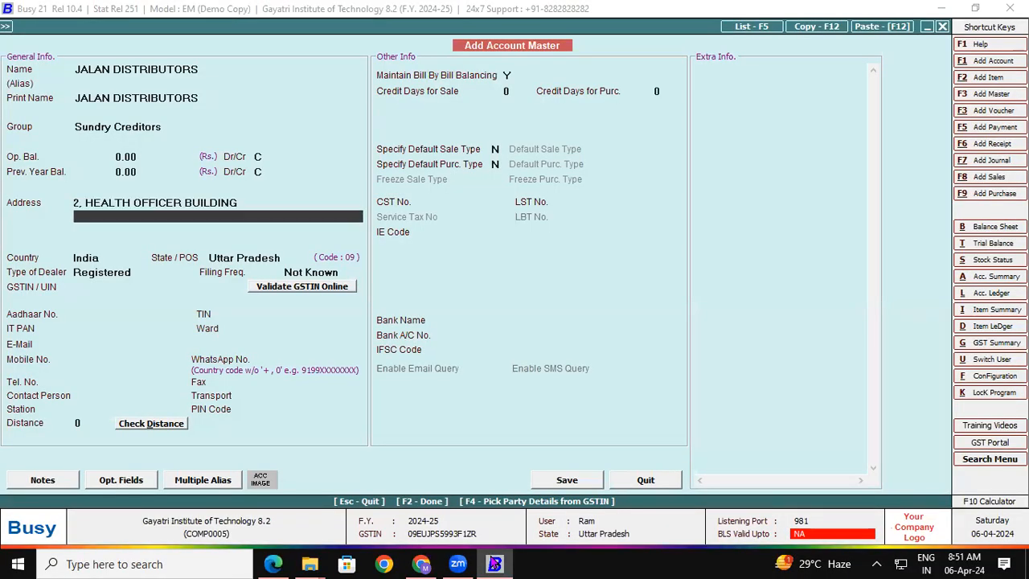
click(273, 564)
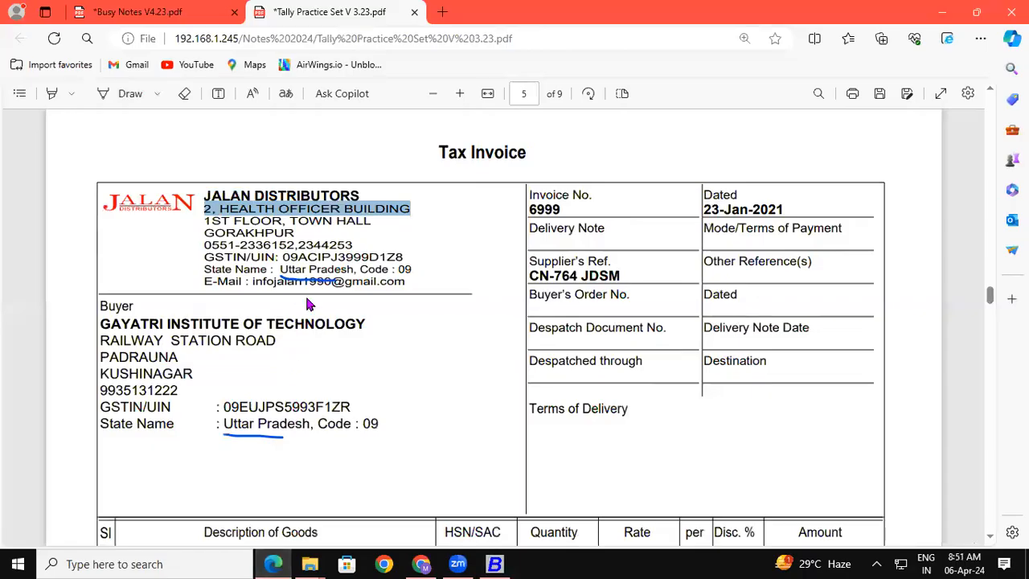
drag(374, 222, 197, 217)
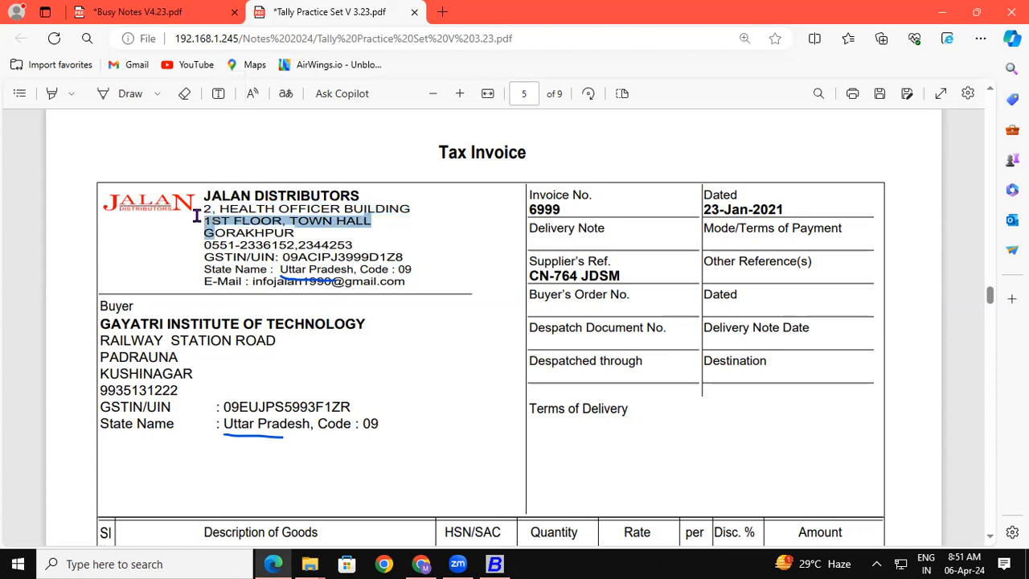
click(496, 563)
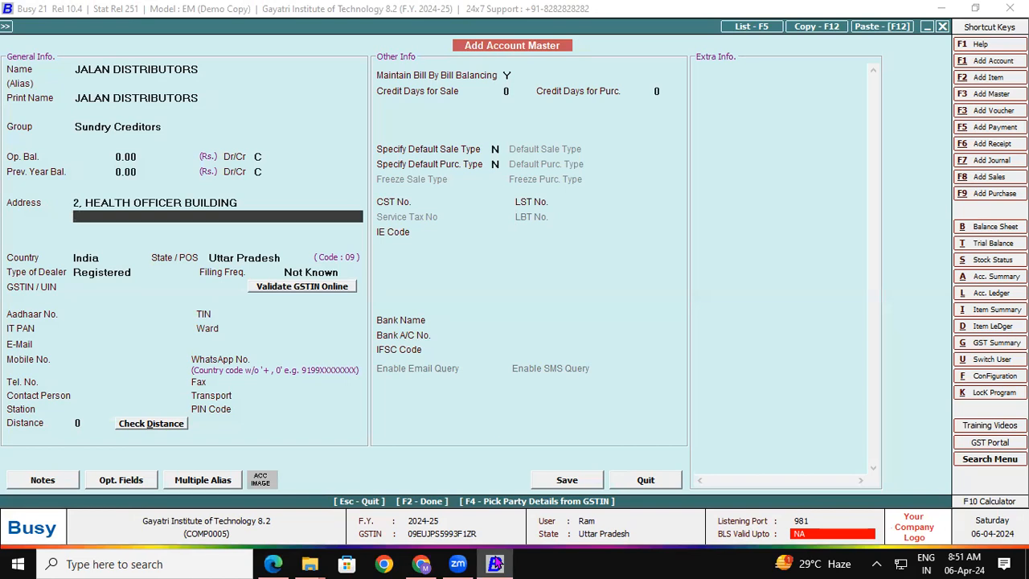
Step: Copy the second line of the supplier's address from the invoice PDF into the account in Busy and add the city on the third line
click(274, 564)
click(281, 236)
mouse_move(377, 211)
mouse_down()
mouse_move(266, 225)
mouse_move(374, 226)
mouse_move(205, 222)
mouse_up()
key(ctrl+c)
click(379, 229)
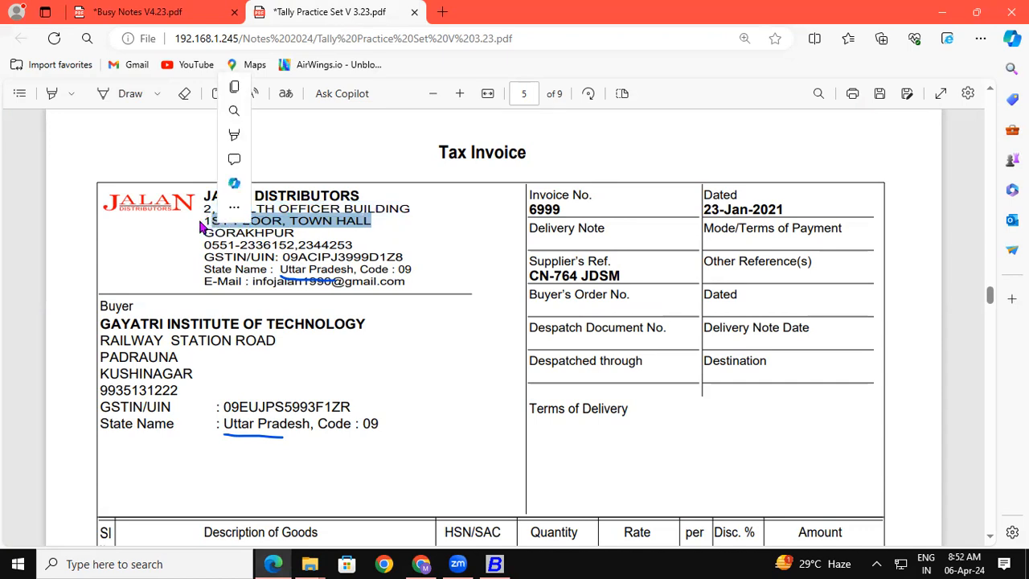
click(494, 563)
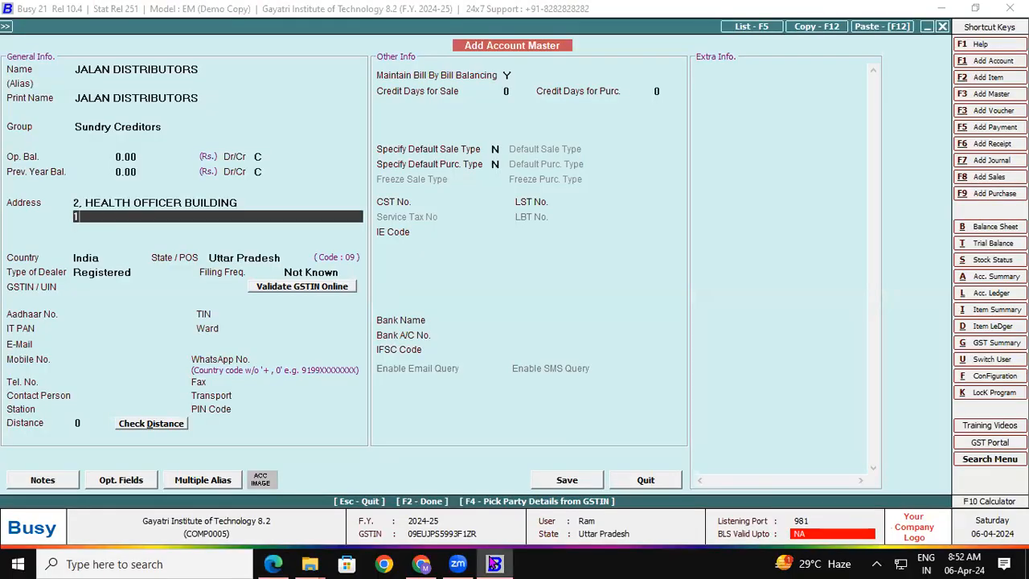
text(1)
key(ctrl+v)
key(Return)
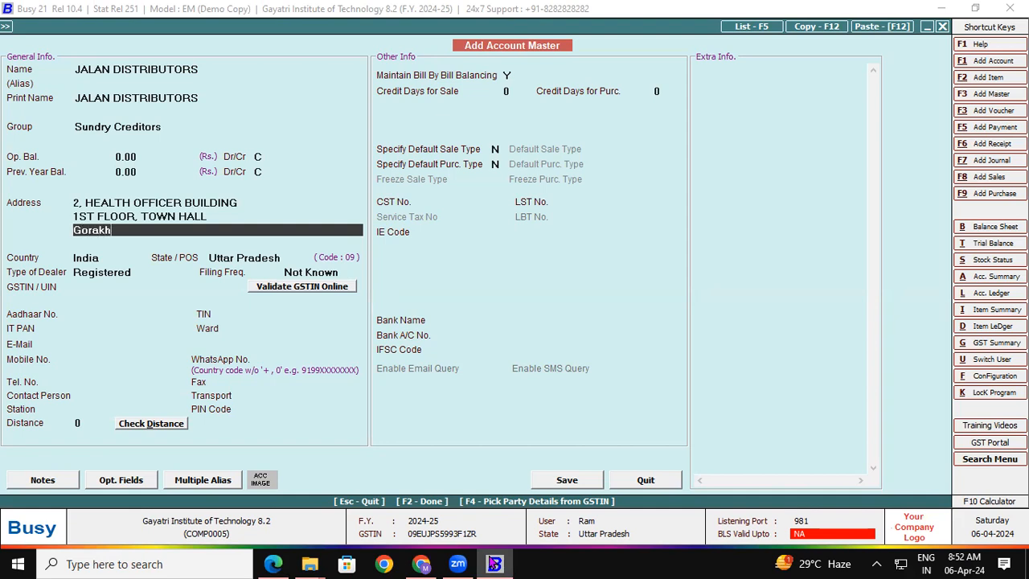
key(Return)
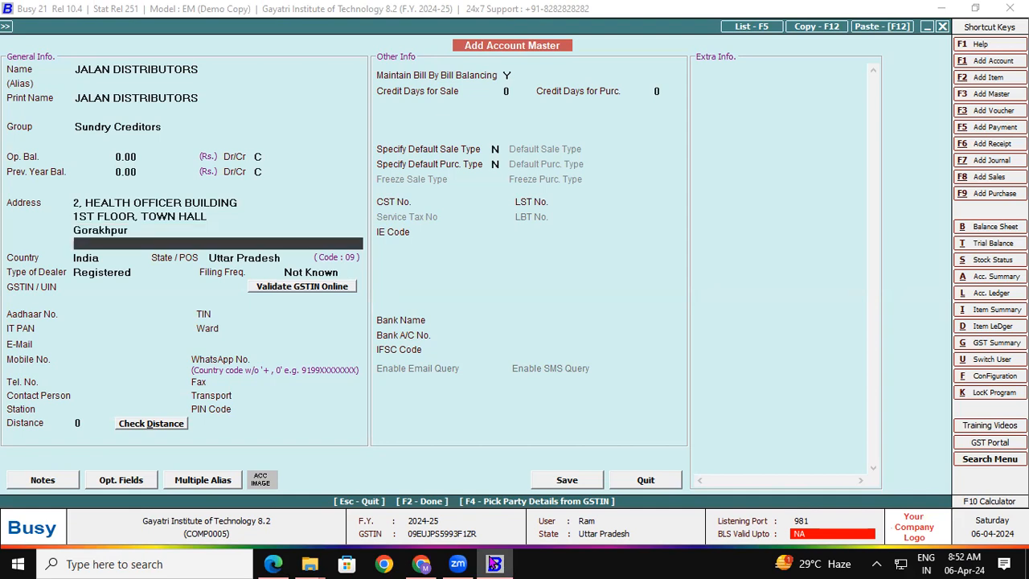
Step: Accept India, Uttar Pradesh, dealer type Registered and filing frequency Not Known for the account
key(Return)
key(Return)
key(Return)
key(Return)
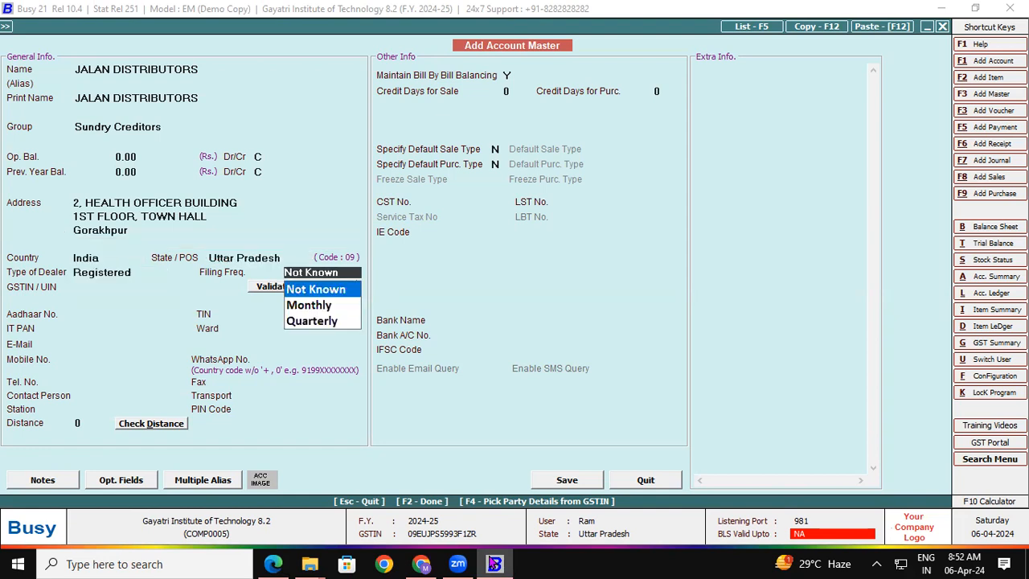
key(Return)
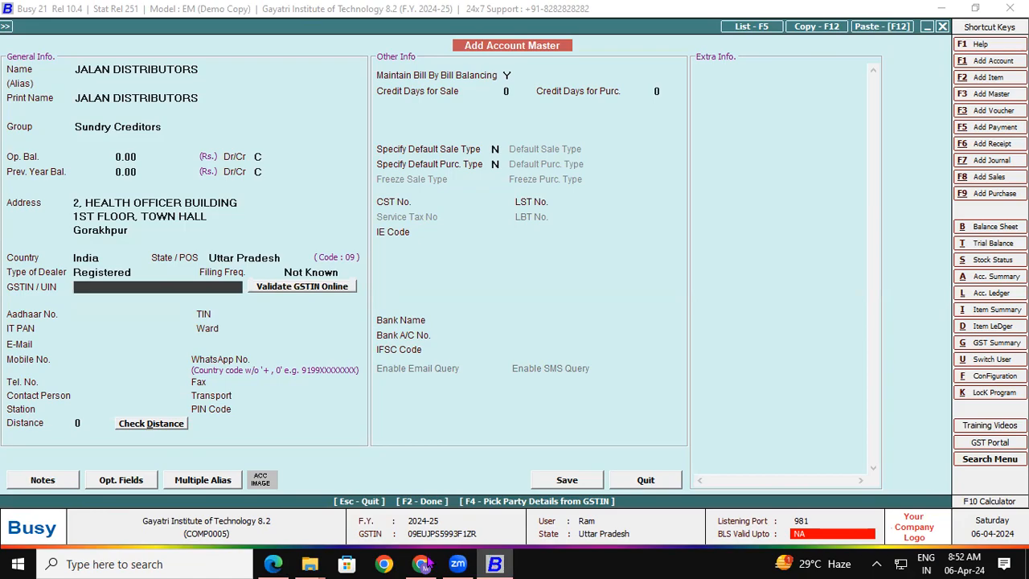
Step: Copy the supplier's GSTIN from the invoice PDF into the account's GSTIN / UIN in Busy and save the account
mouse_move(274, 564)
click(273, 504)
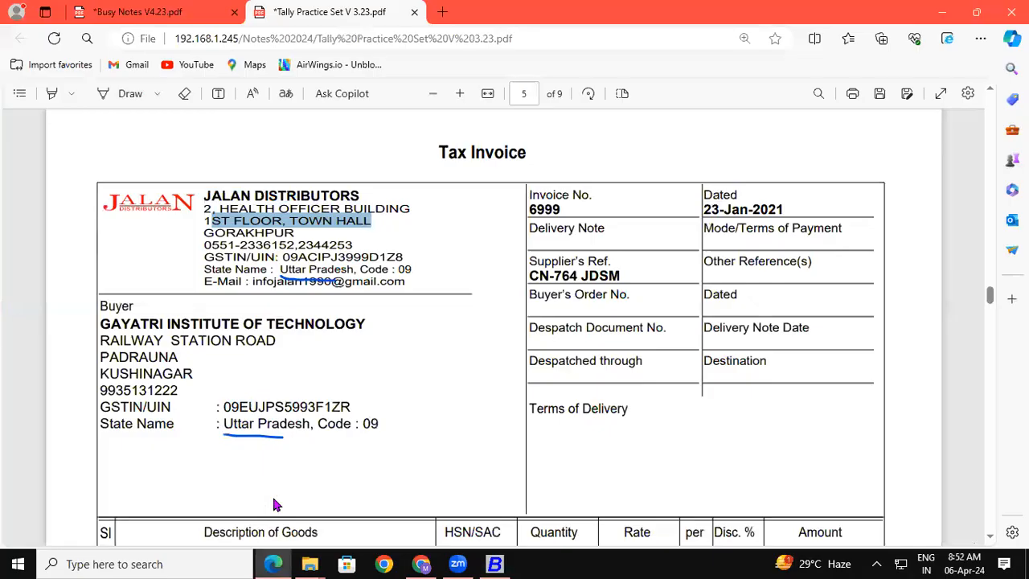
click(285, 257)
drag(286, 257, 407, 256)
key(ctrl+c)
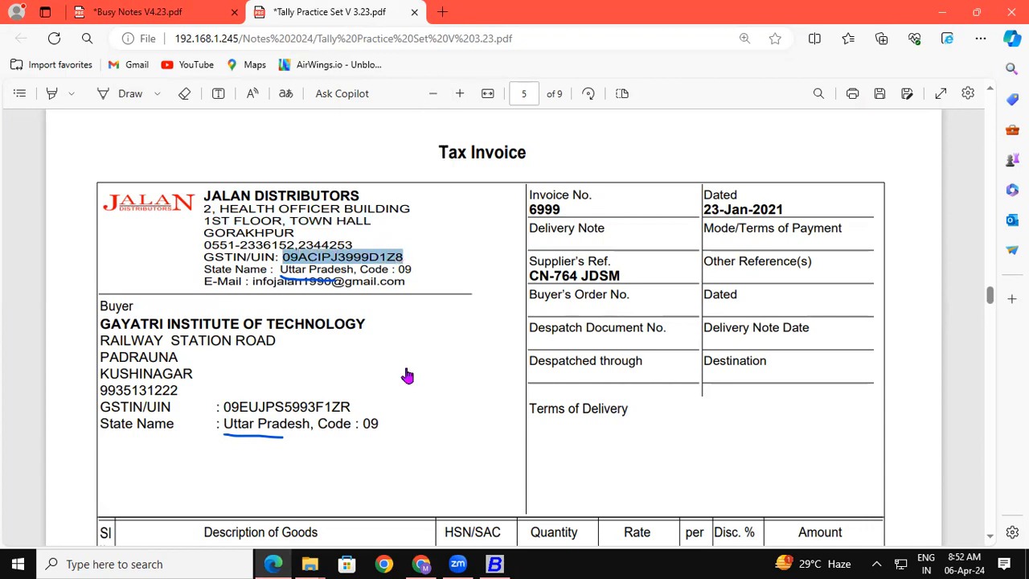
click(494, 564)
key(ctrl+v)
key(Return)
key(F2)
Step: Accept JALAN DISTRIBUTORS as the voucher's party with ITC eligibility Input Goods/Services and leave the narration blank
key(Return)
key(Return)
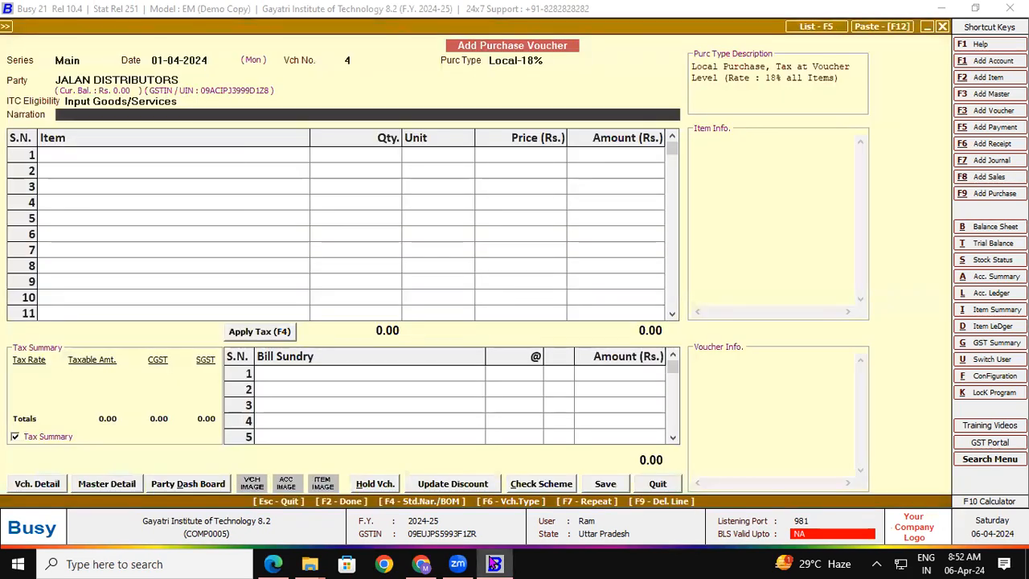
key(Return)
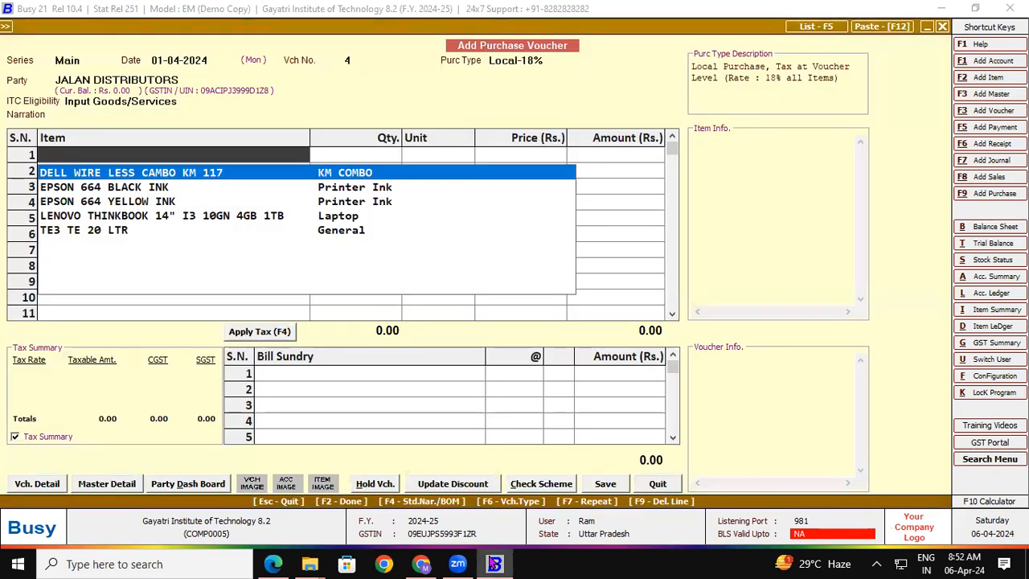
Step: Start a new item master for the voucher and copy the monitor's name from the invoice PDF into its name and print name in Busy
key(F3)
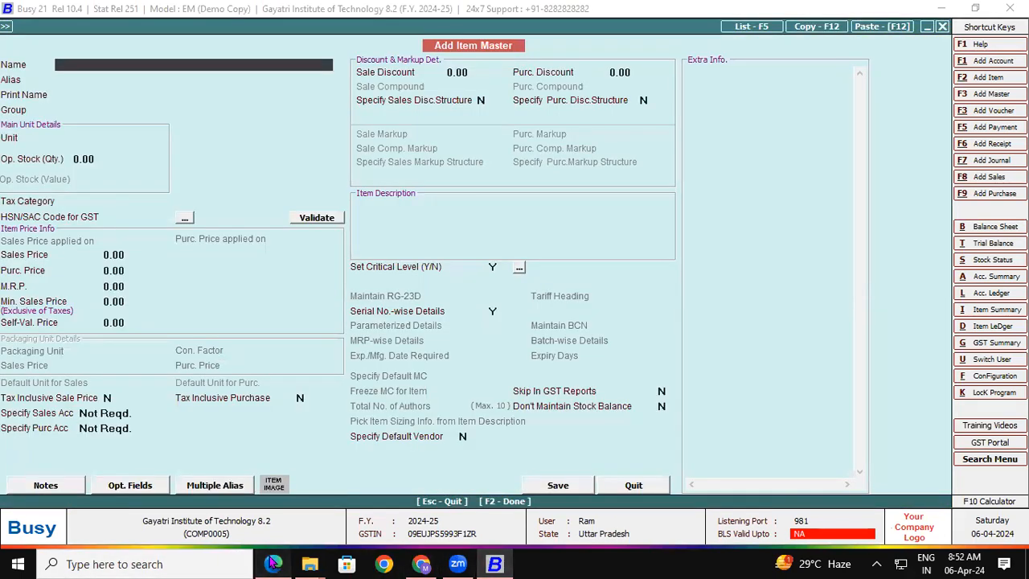
click(273, 564)
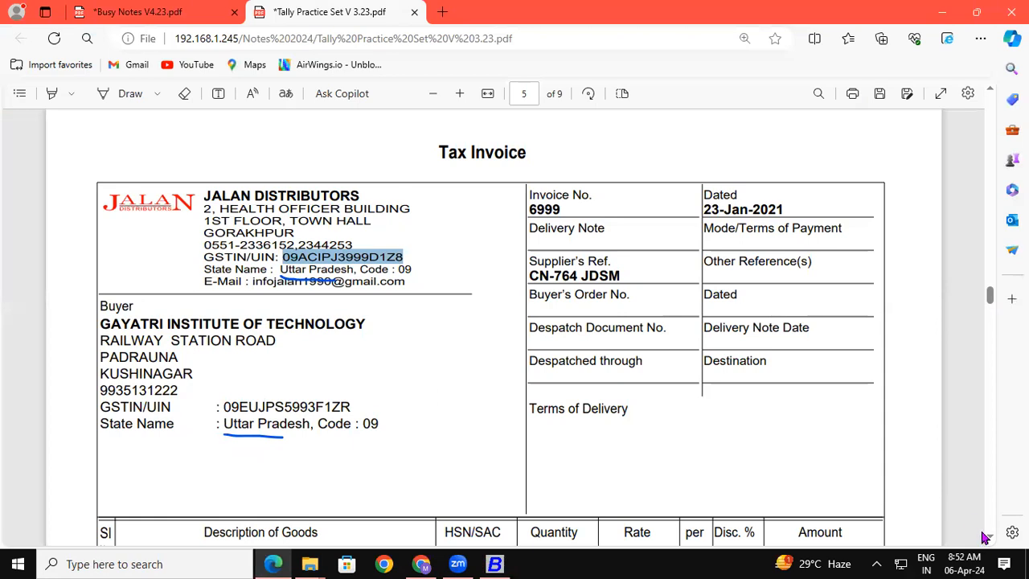
scroll(990, 535, down, 3)
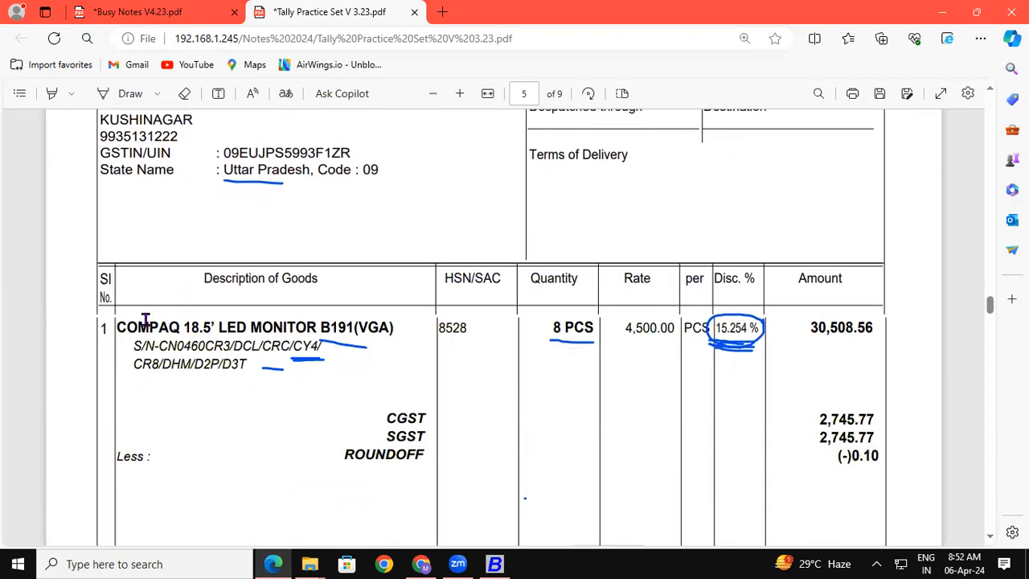
drag(118, 324, 396, 328)
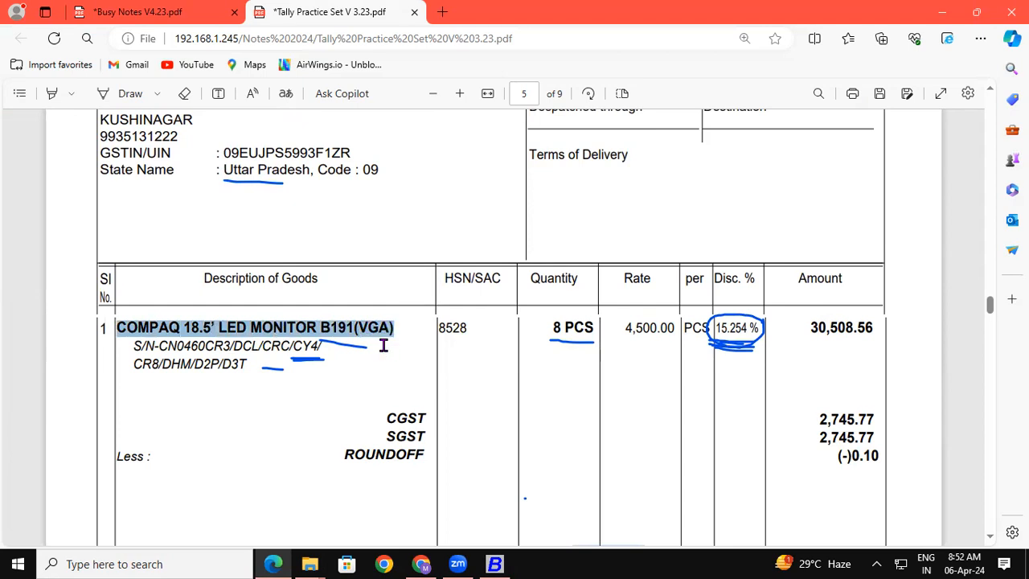
click(496, 564)
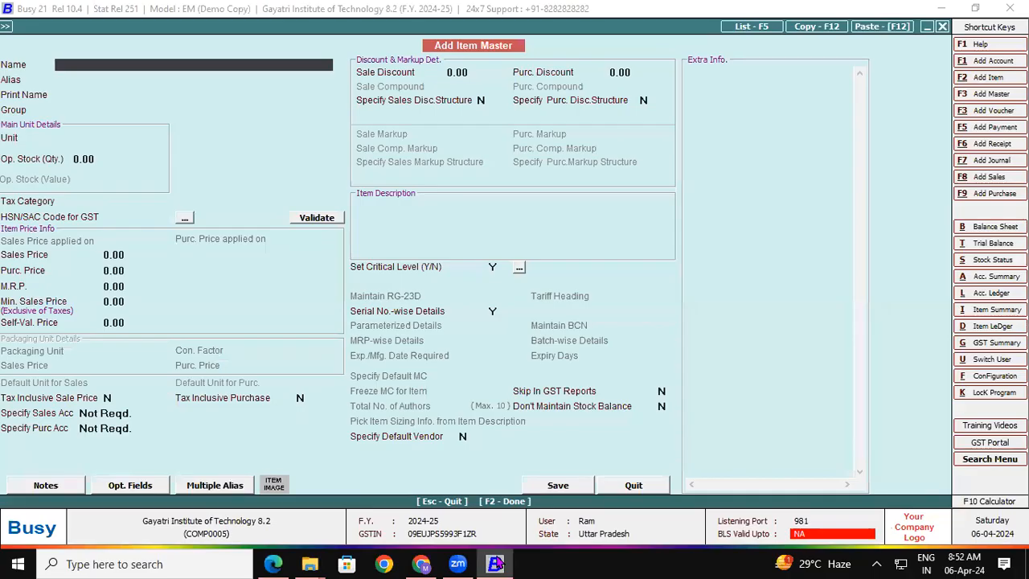
key(ctrl+v)
key(Return)
key(Return)
key(Return)
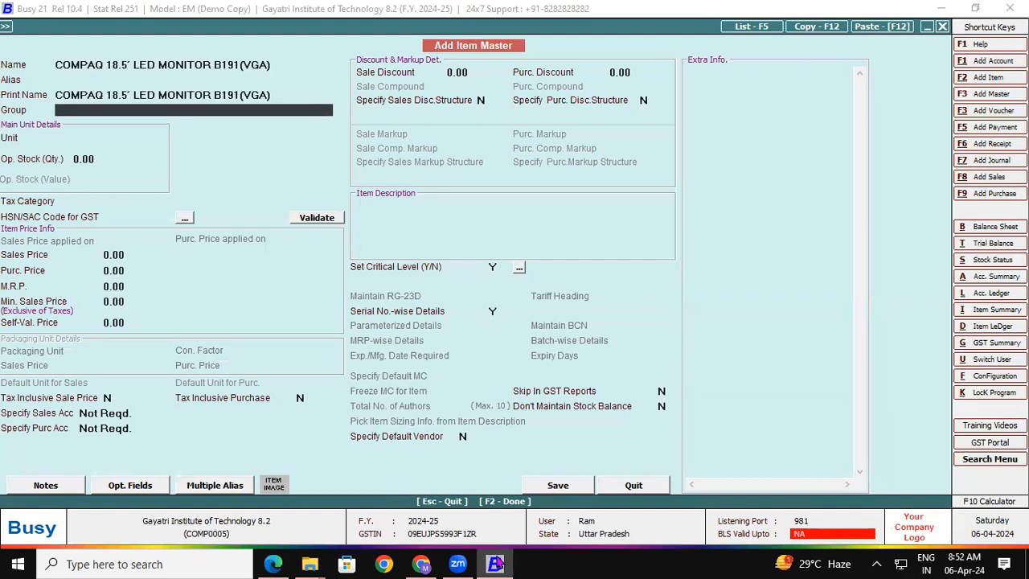
Step: Create a new item group named Monitor and make it a primary group with no alias
key(F3)
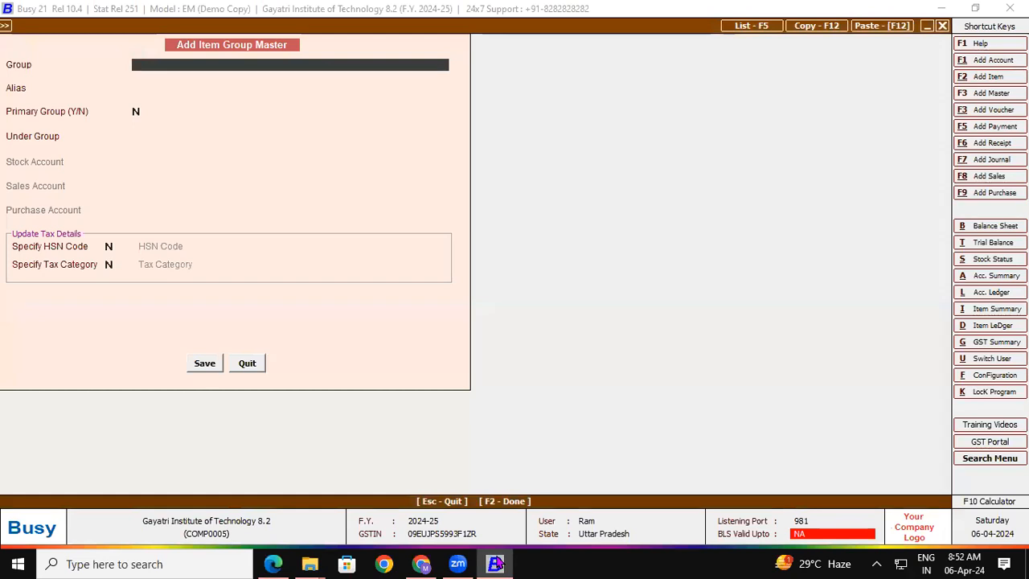
text(Monitor)
key(Return)
key(Return)
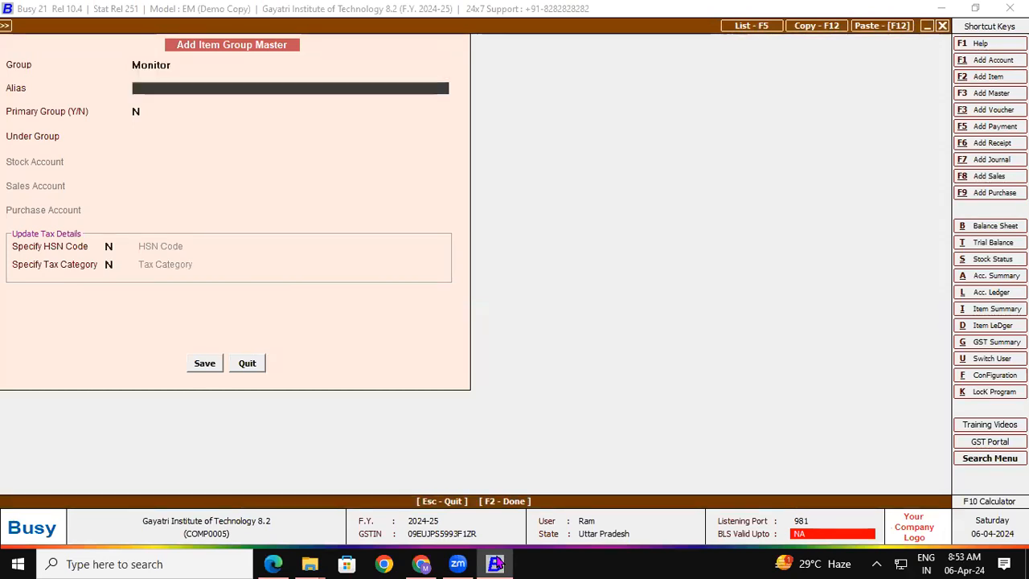
text(Y)
key(Return)
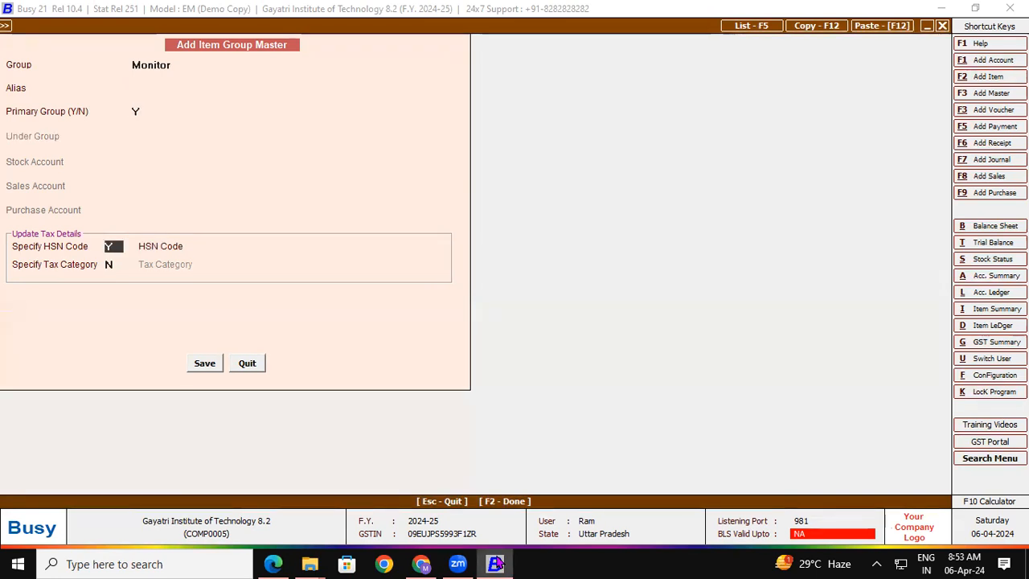
Step: Enable the HSN code for the Monitor group and copy 8528 into it from the invoice PDF
text(Y)
key(Return)
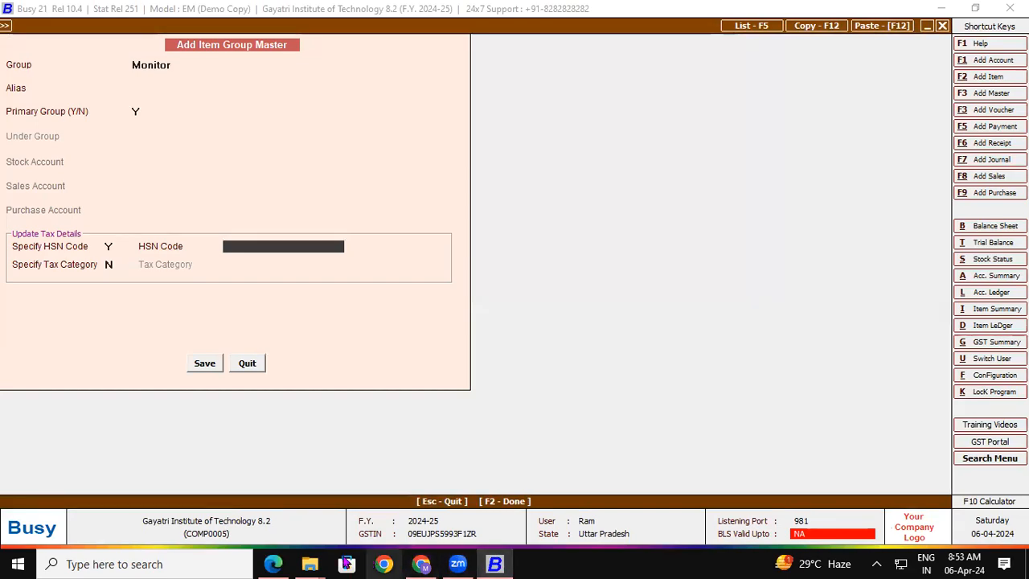
click(274, 563)
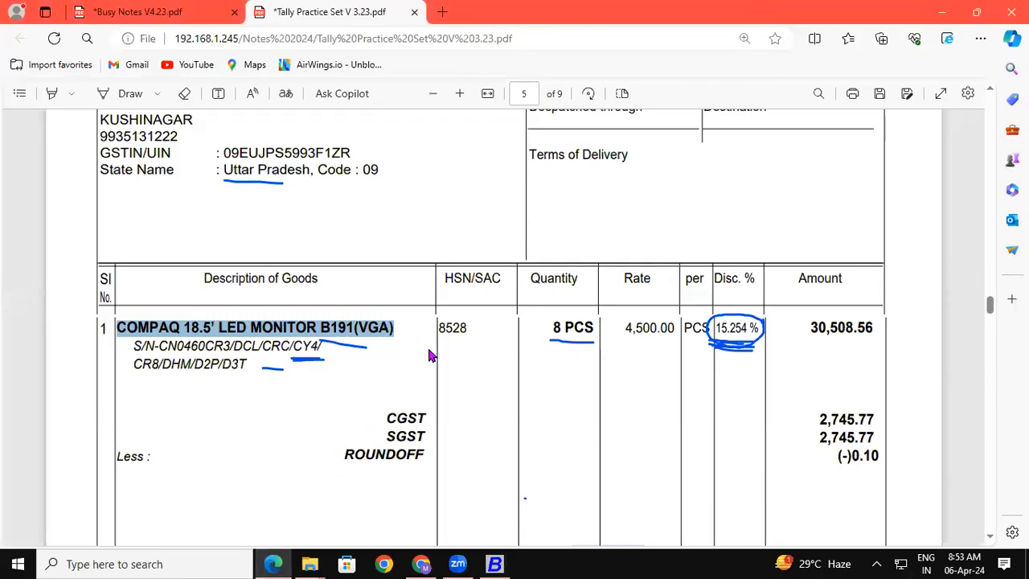
drag(433, 327, 471, 330)
key(ctrl+c)
click(495, 563)
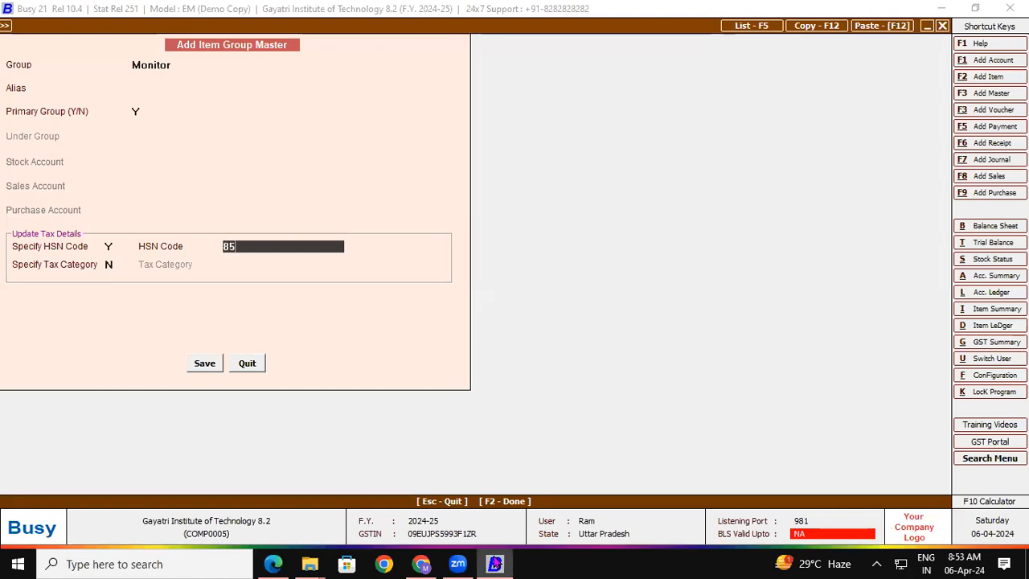
key(Return)
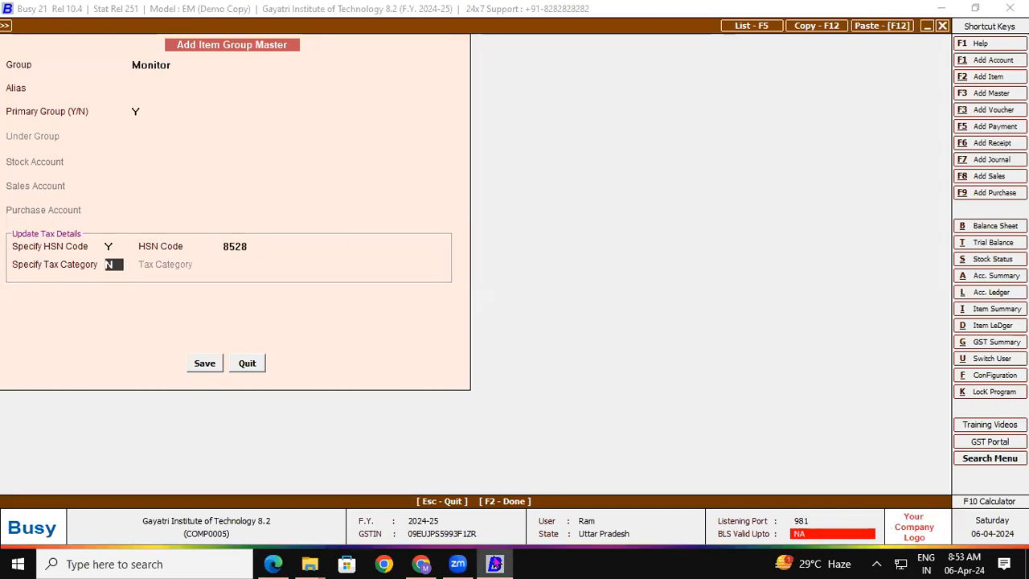
Step: Enable the tax category for the Monitor group, choose GST 18% and save the group
text(Y)
key(Return)
text(2)
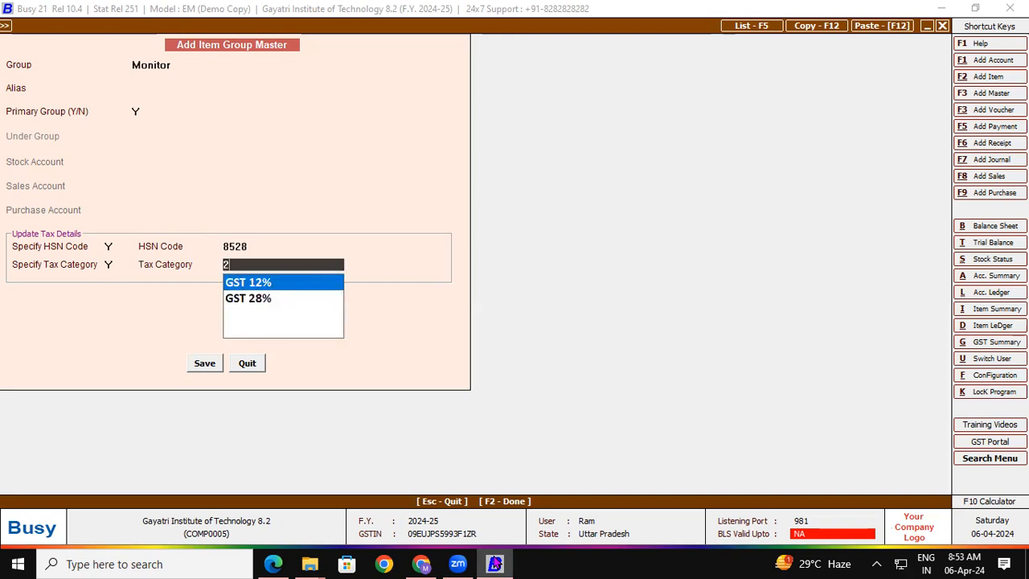
key(Down)
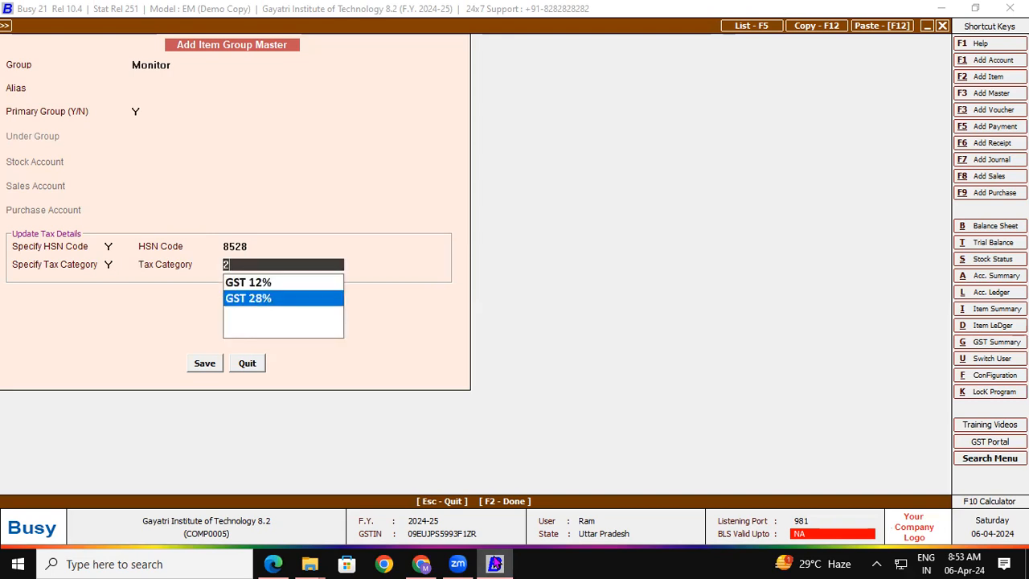
key(BackSpace)
text(18)
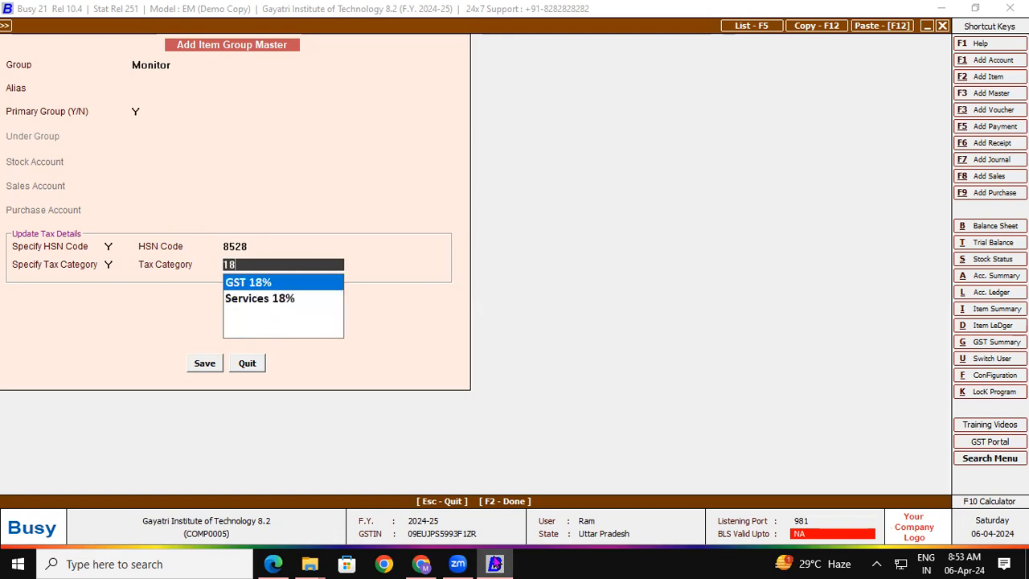
key(Return)
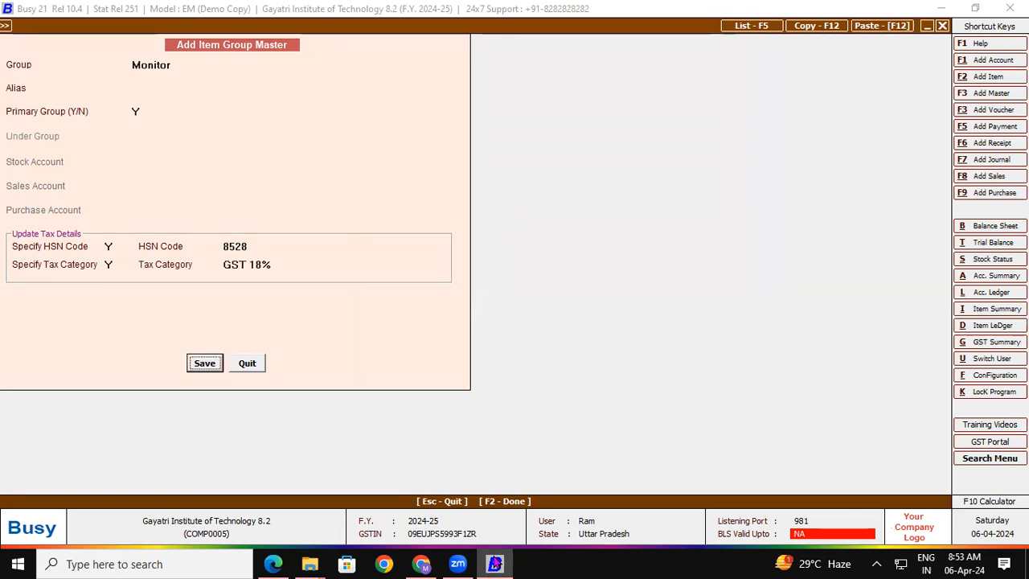
click(206, 365)
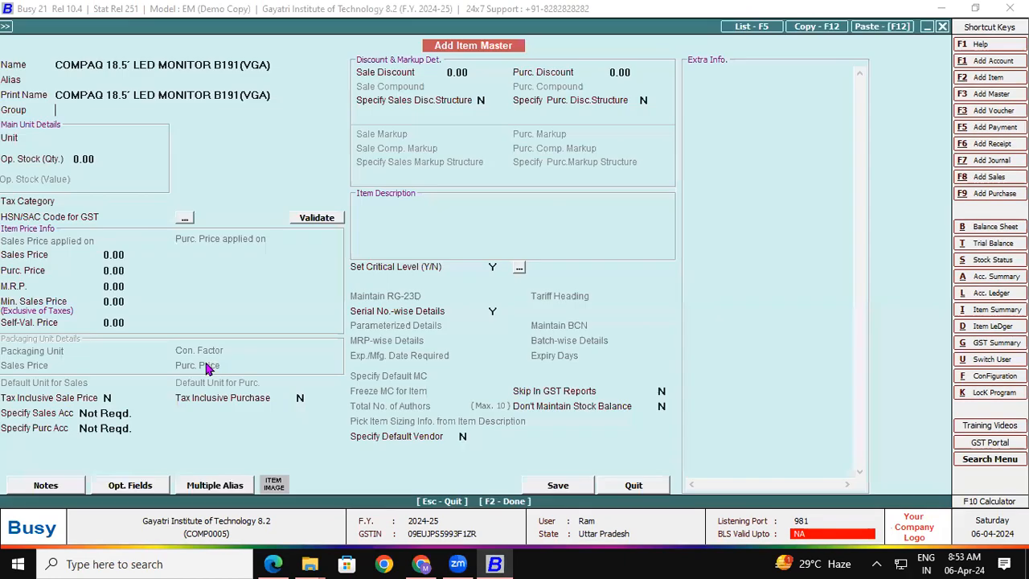
Step: Set the item's unit to Pcs., accept manual serial numbering and try to save the item master
text(pc)
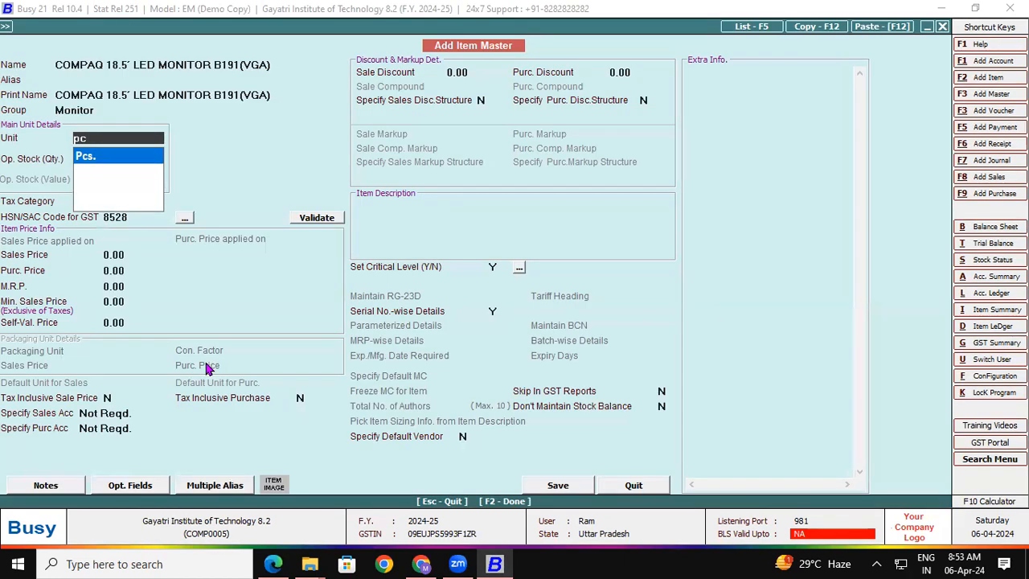
key(Return)
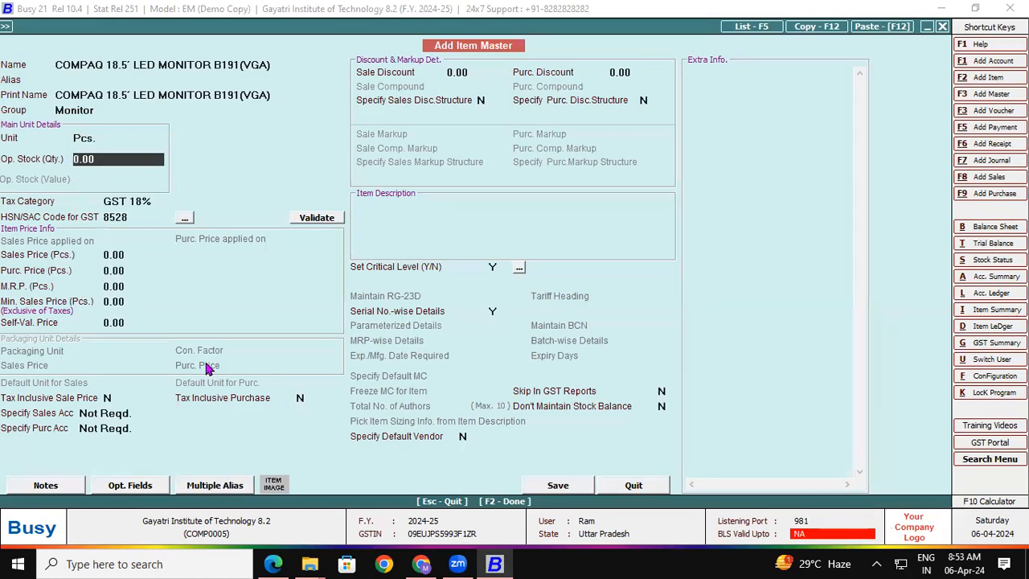
key(Return)
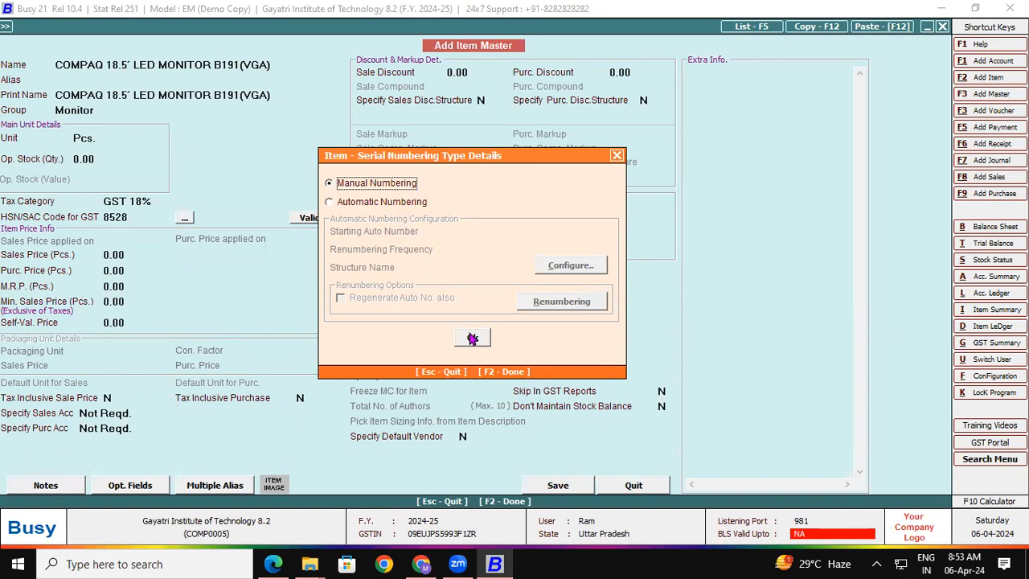
click(472, 337)
click(550, 315)
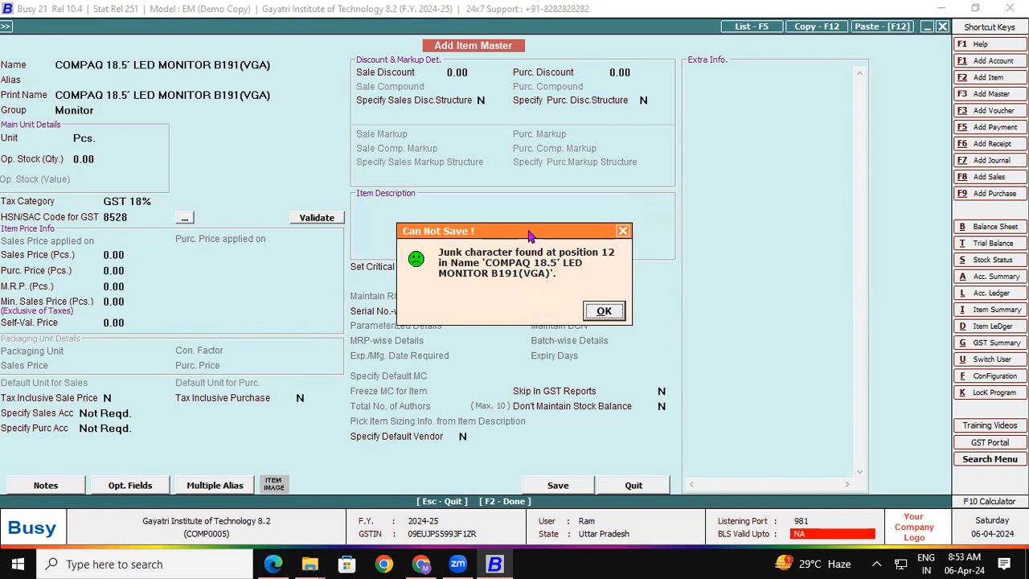
drag(530, 231, 512, 164)
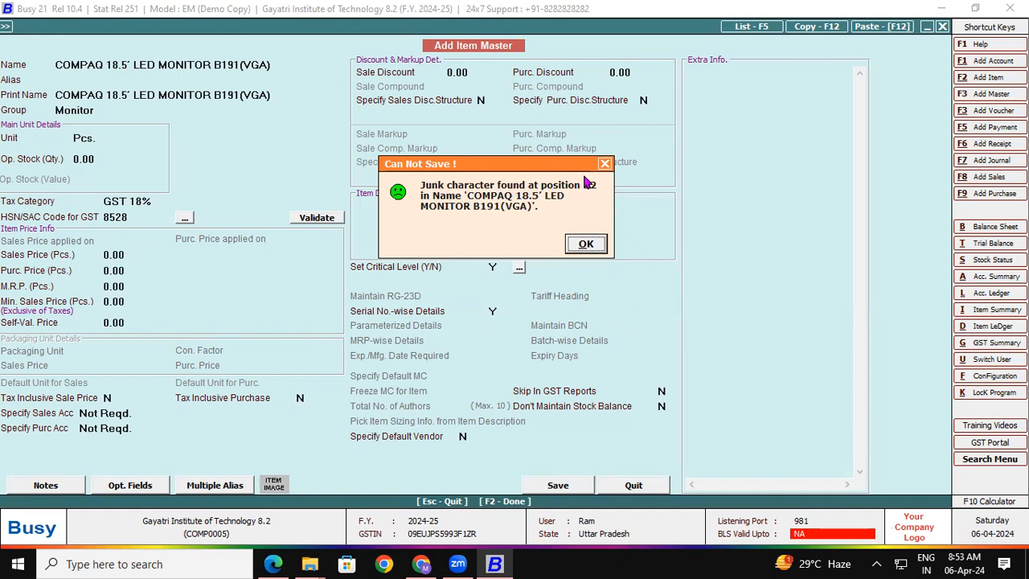
click(585, 245)
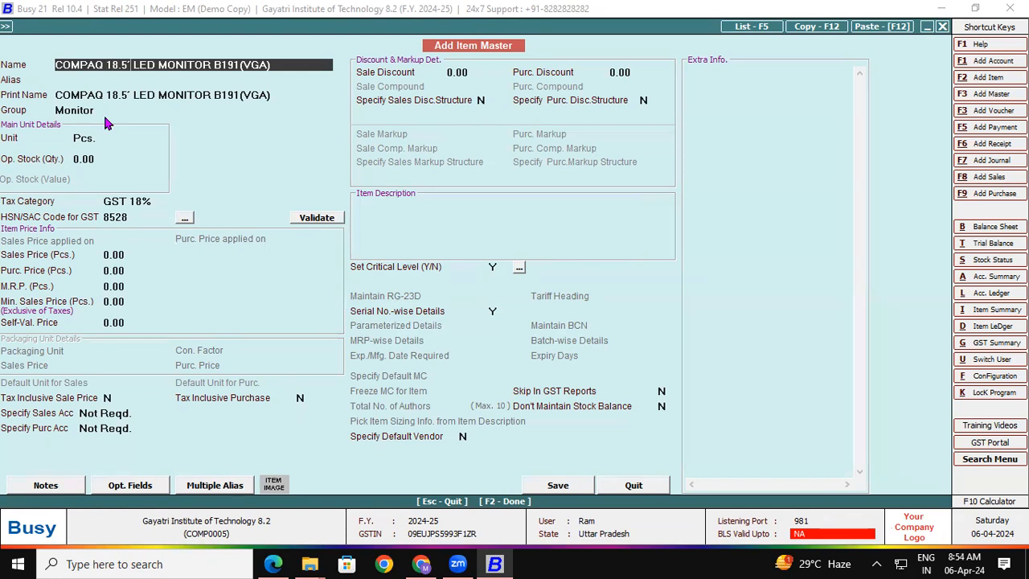
Step: Remove the inch mark after 18.5 from the item name and save the item master with manual serial numbering
key(BackSpace)
key(Return)
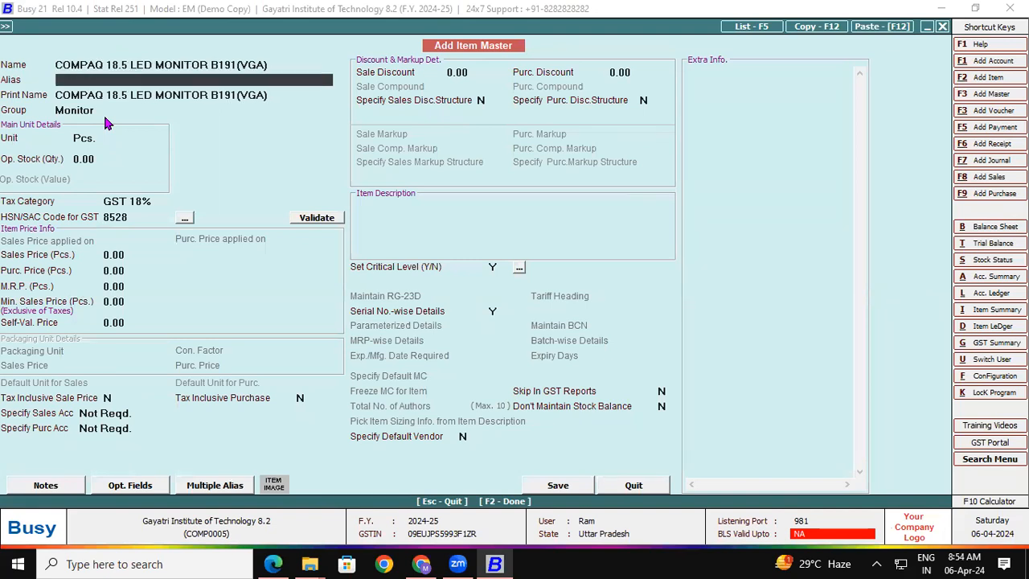
key(Return)
key(Return)
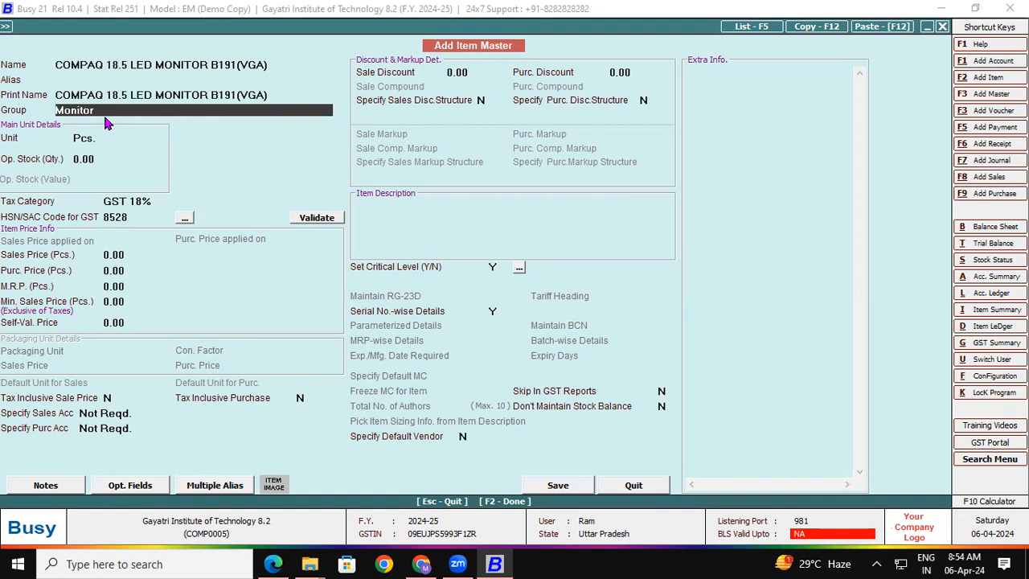
key(F2)
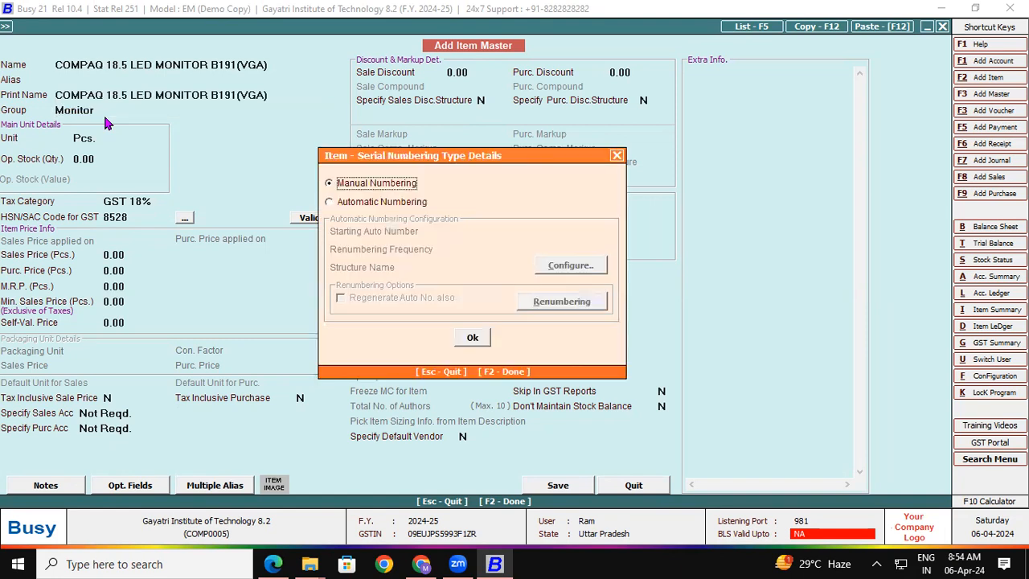
key(Return)
key(Return)
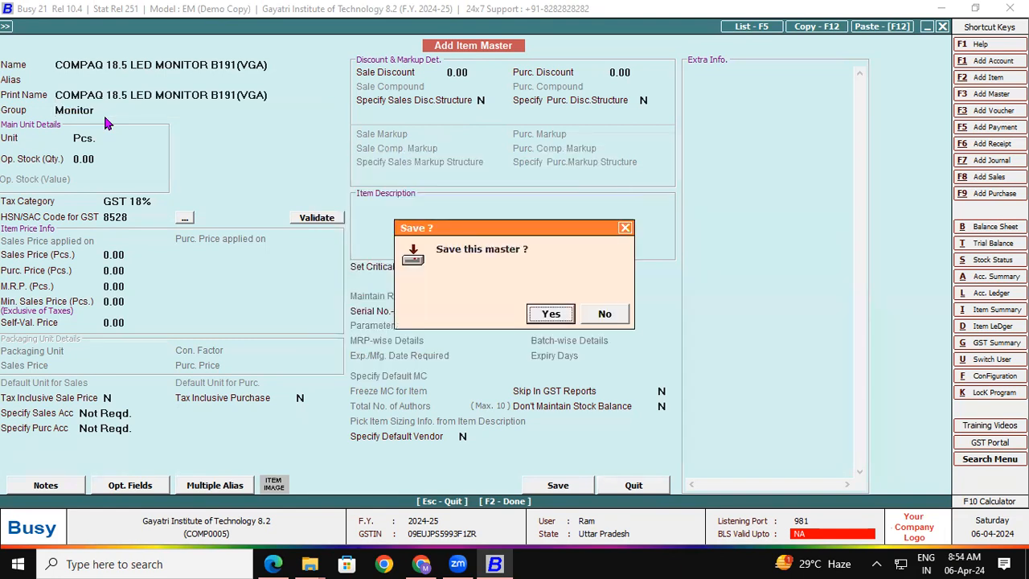
key(Return)
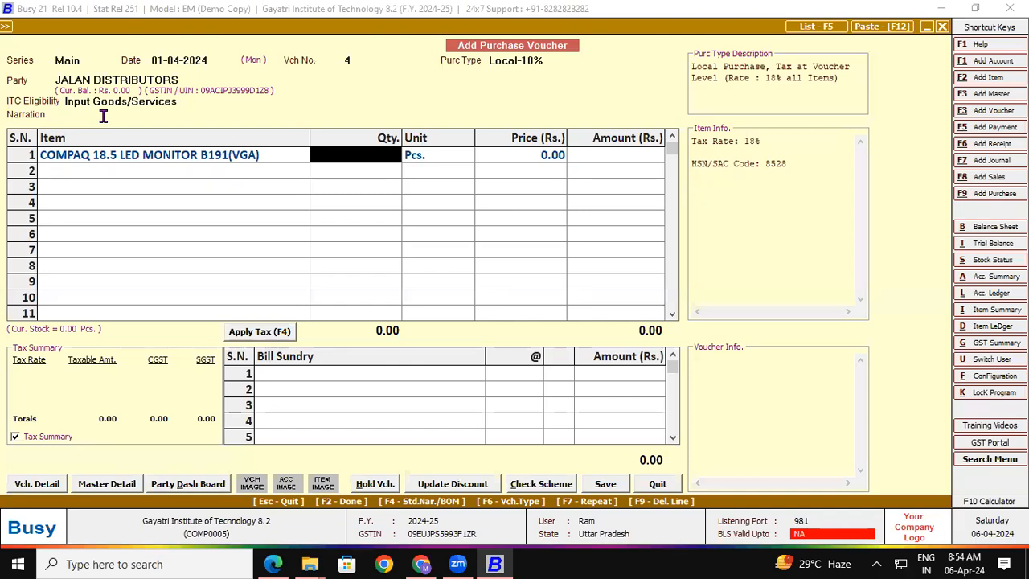
Step: Enter a quantity of 8 Pcs. for the COMPAQ 18.5 LED MONITOR B191(VGA) line of the purchase voucher
text(8)
key(Return)
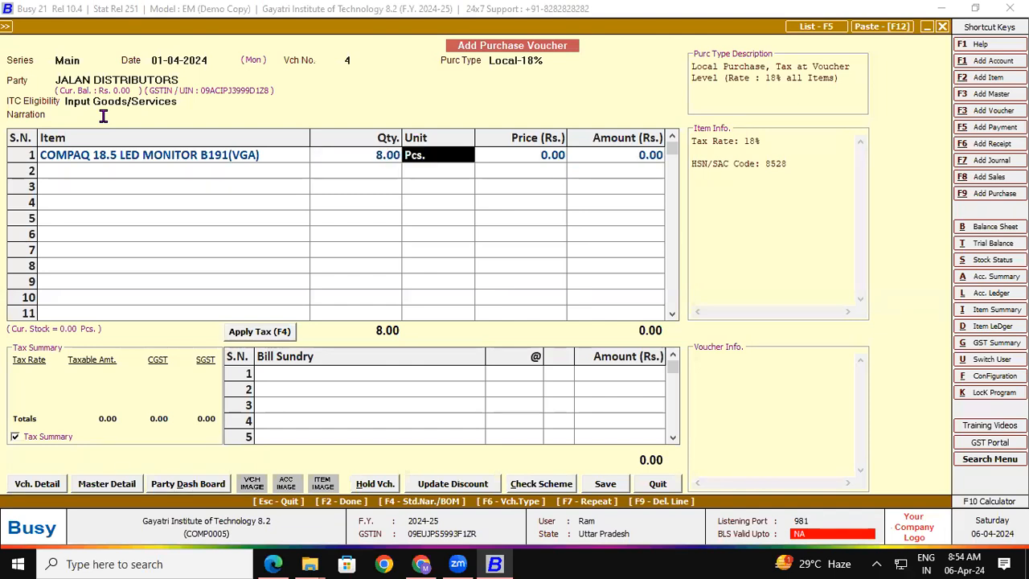
key(Return)
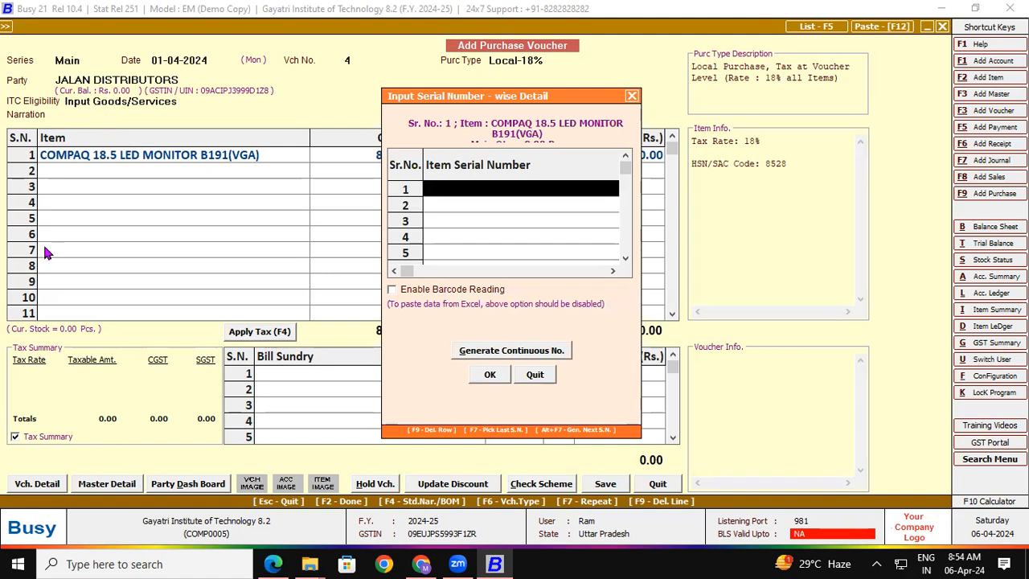
Step: Copy the first serial number, CN0460CR3, from the invoice PDF into row 1 of the item's serial numbers in Busy
click(273, 564)
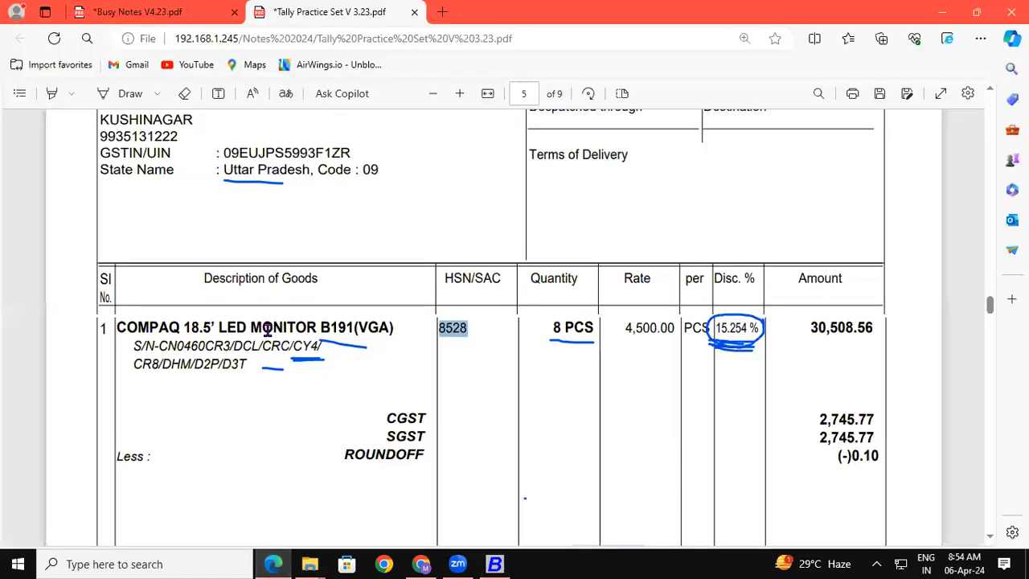
drag(158, 342, 231, 344)
key(ctrl+c)
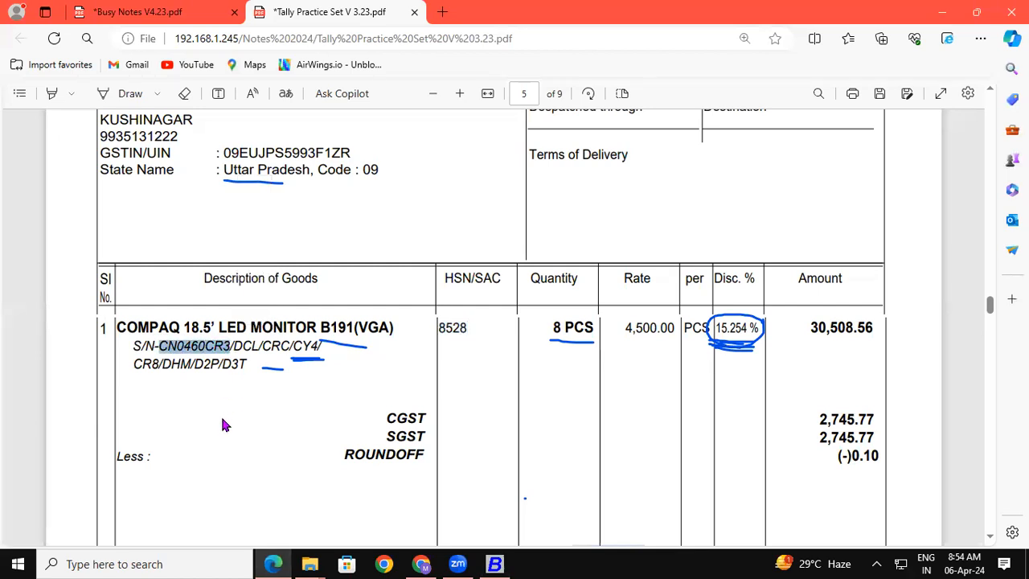
click(494, 564)
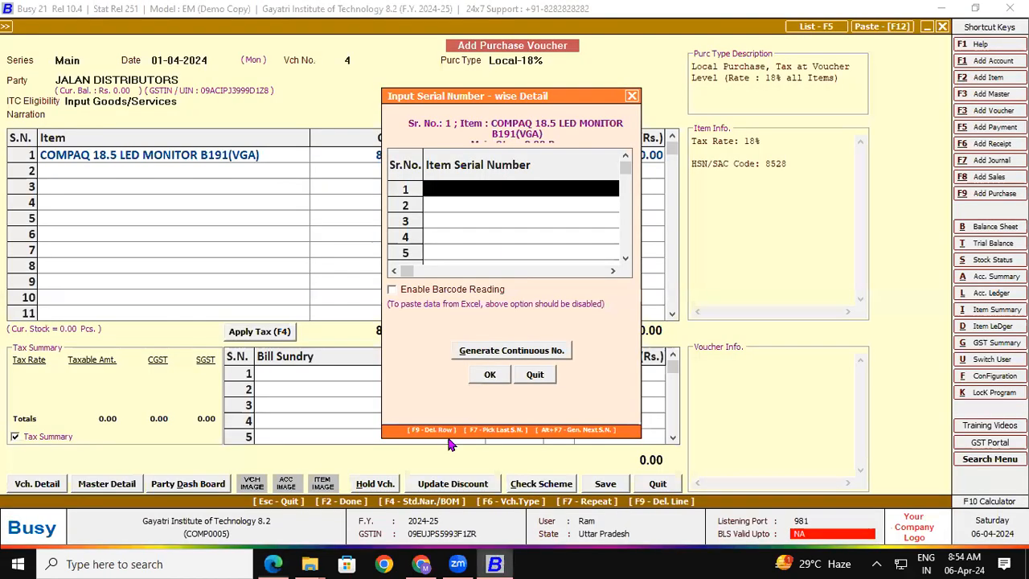
key(ctrl+v)
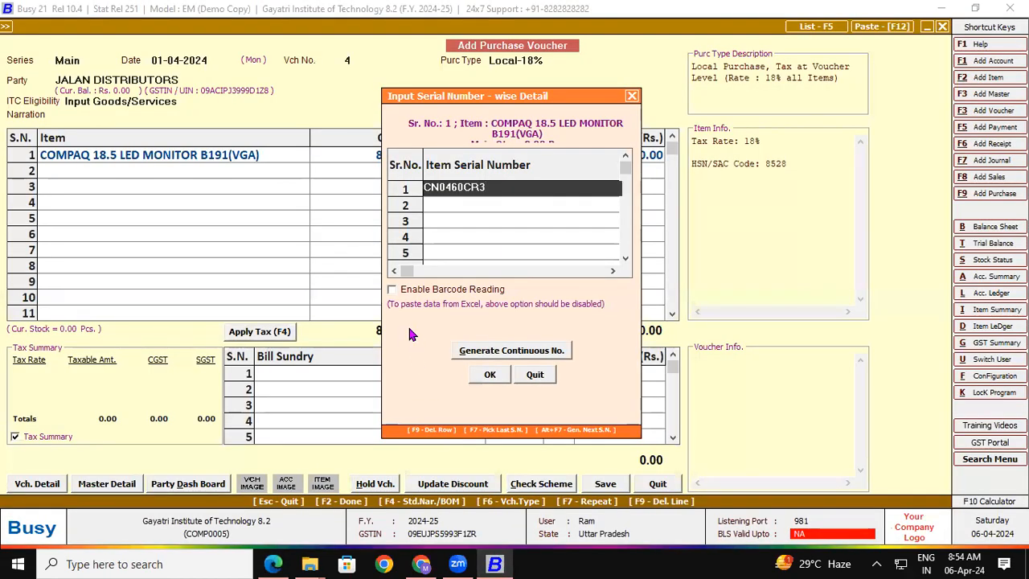
Step: Confirm the first serial number and copy CN0460CR3 again from the monitor line of the invoice PDF in the browser
key(Return)
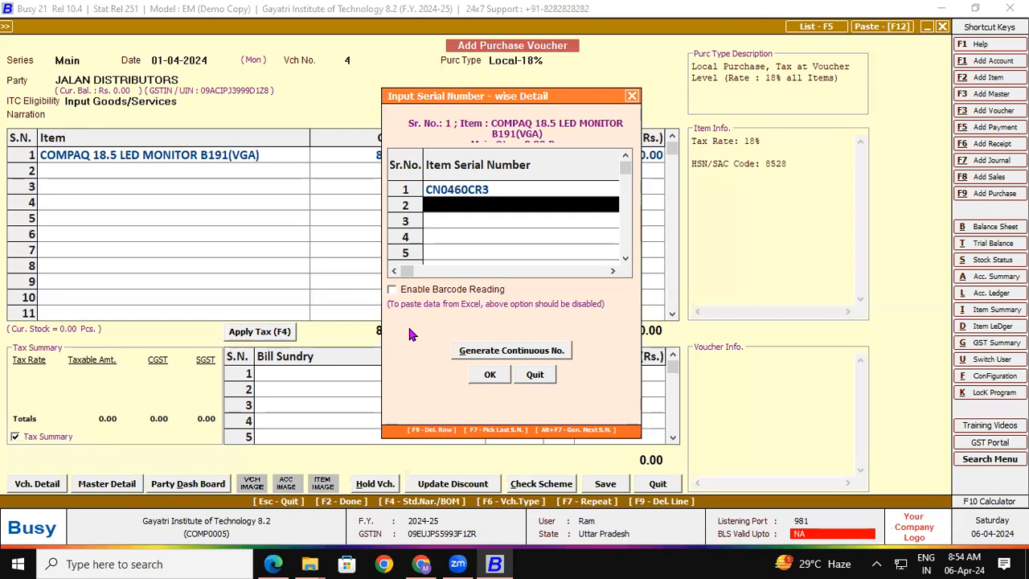
click(273, 563)
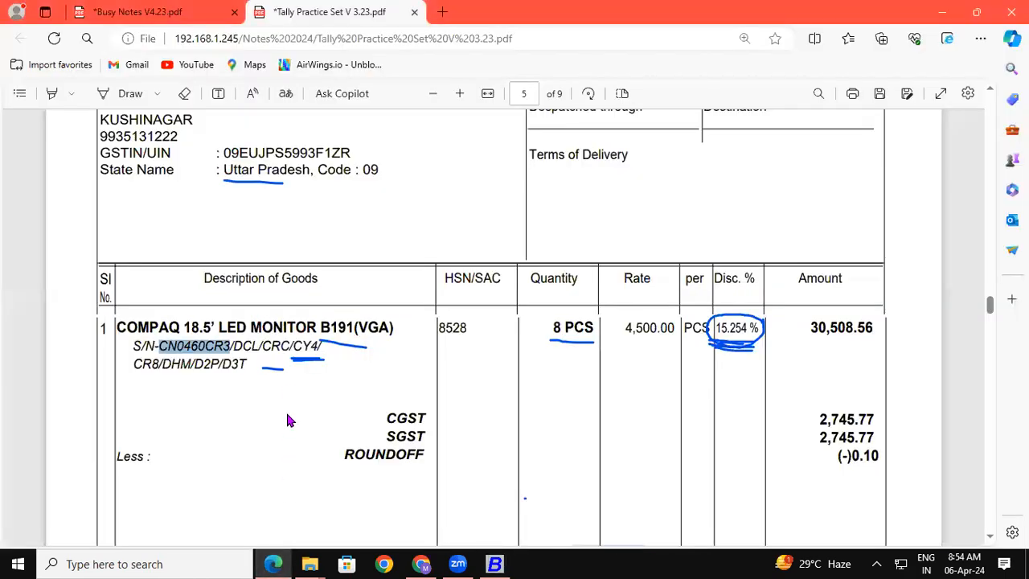
drag(231, 345, 257, 345)
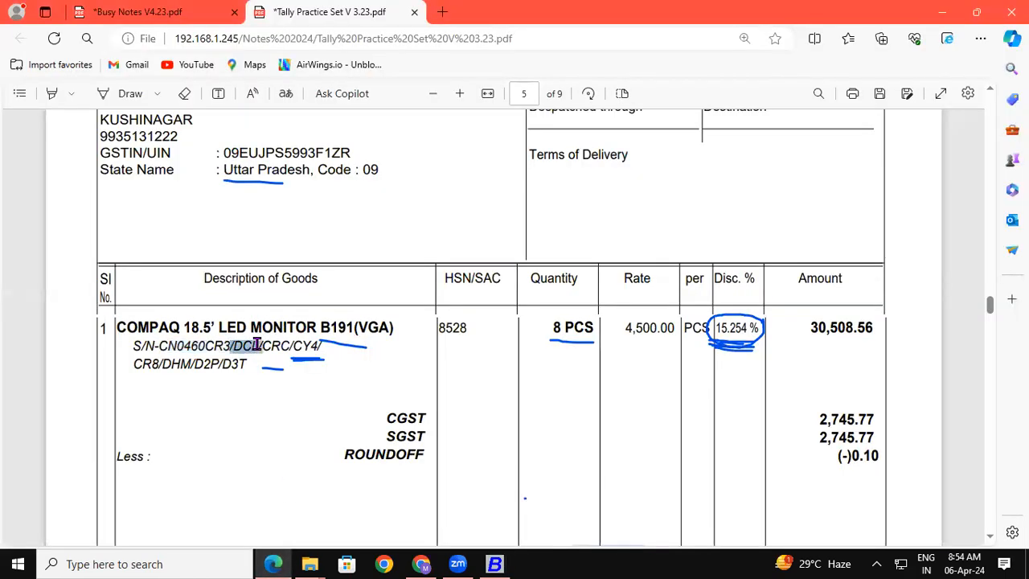
double_click(202, 346)
click(203, 346)
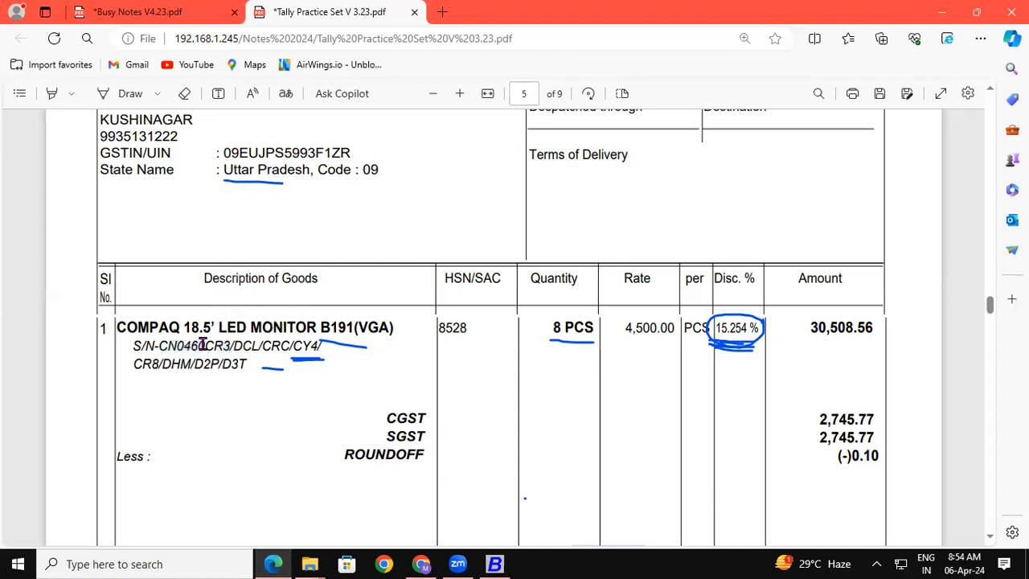
drag(204, 344, 168, 344)
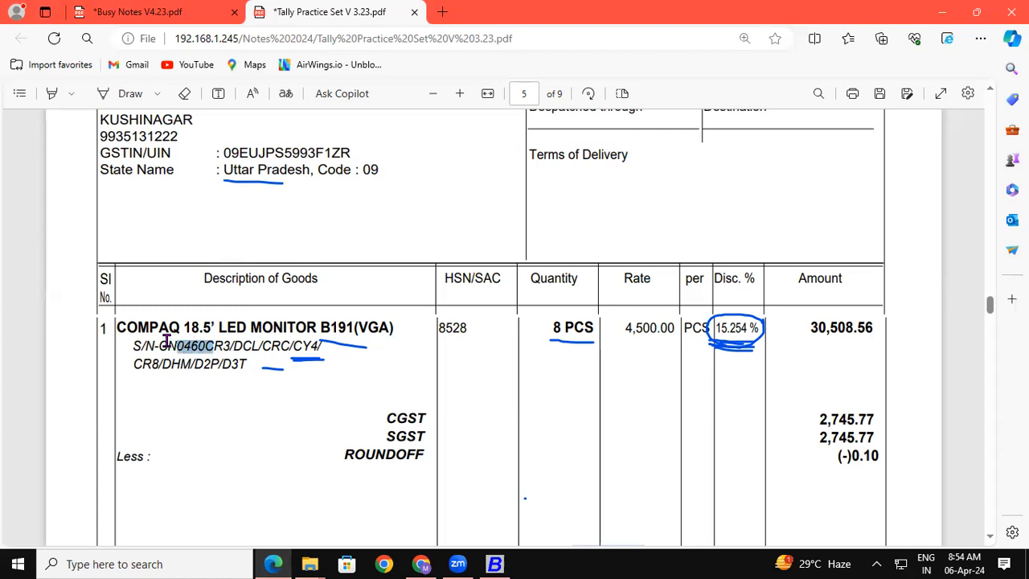
click(163, 344)
double_click(160, 344)
key(ctrl+c)
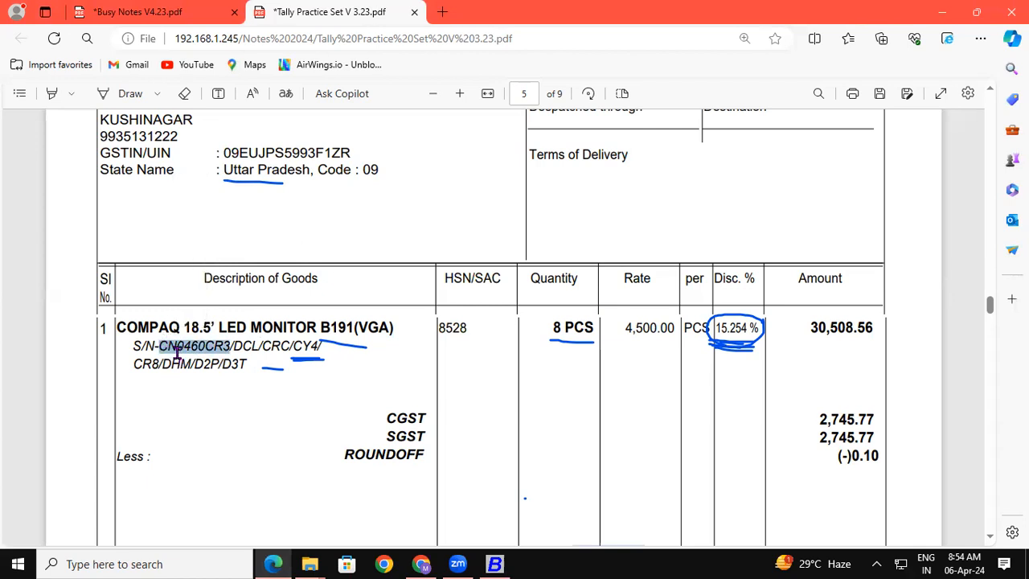
Step: Back in Busy, enter CN0460DCL as the serial number in row 2, reusing the copied number's CN0460 prefix
click(494, 563)
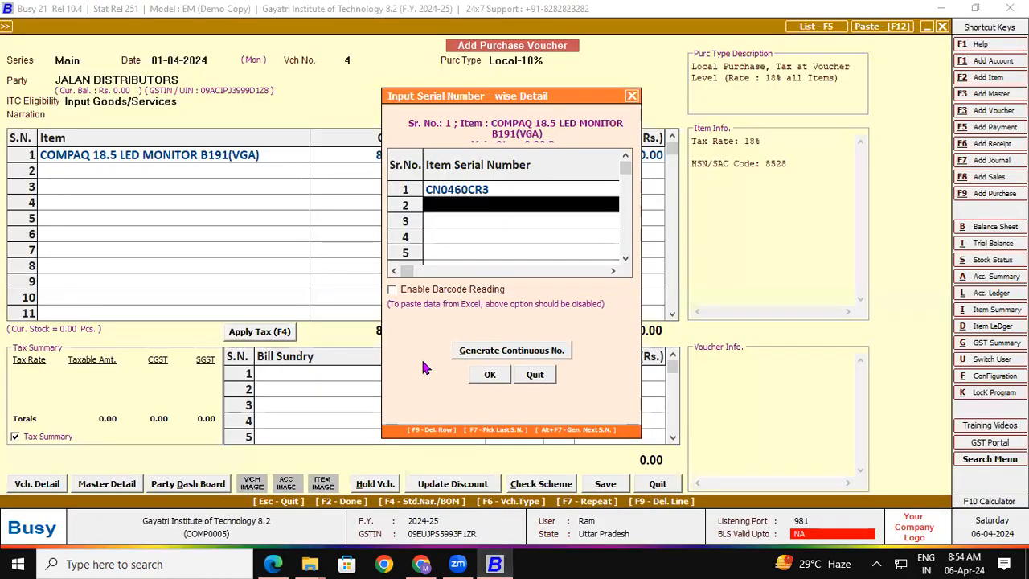
key(ctrl+v)
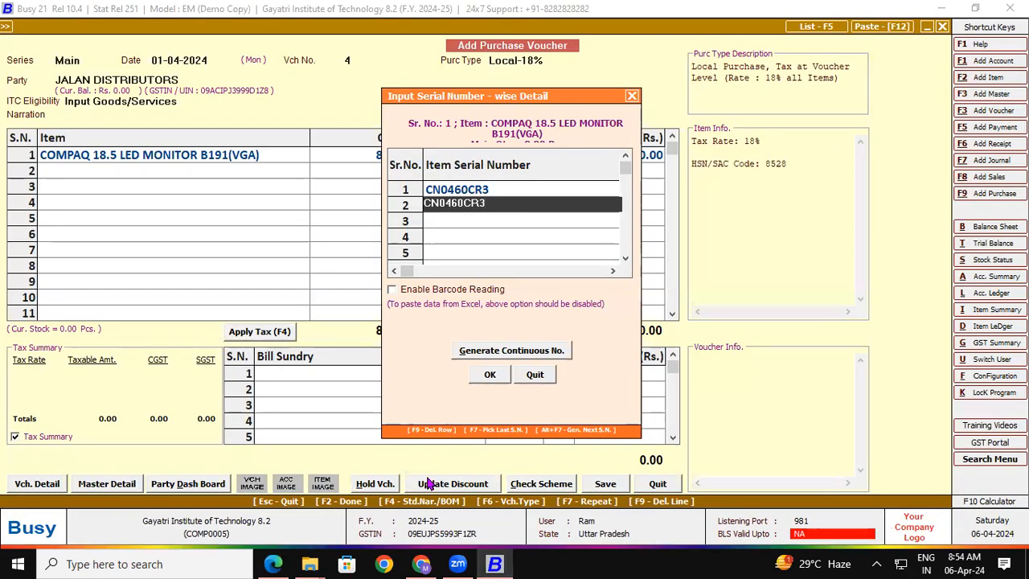
click(273, 563)
click(275, 563)
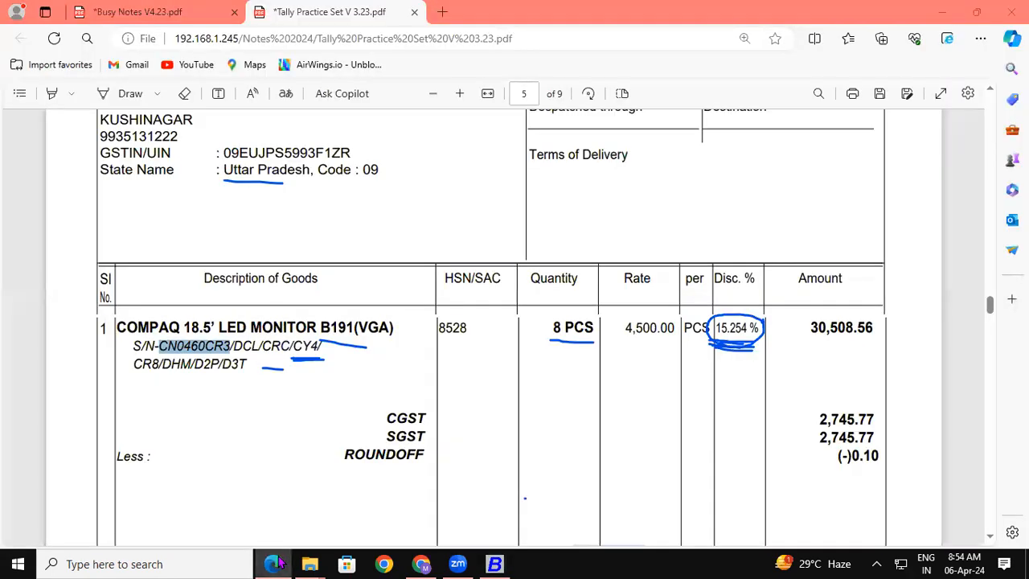
key(BackSpace)
key(BackSpace)
key(BackSpace)
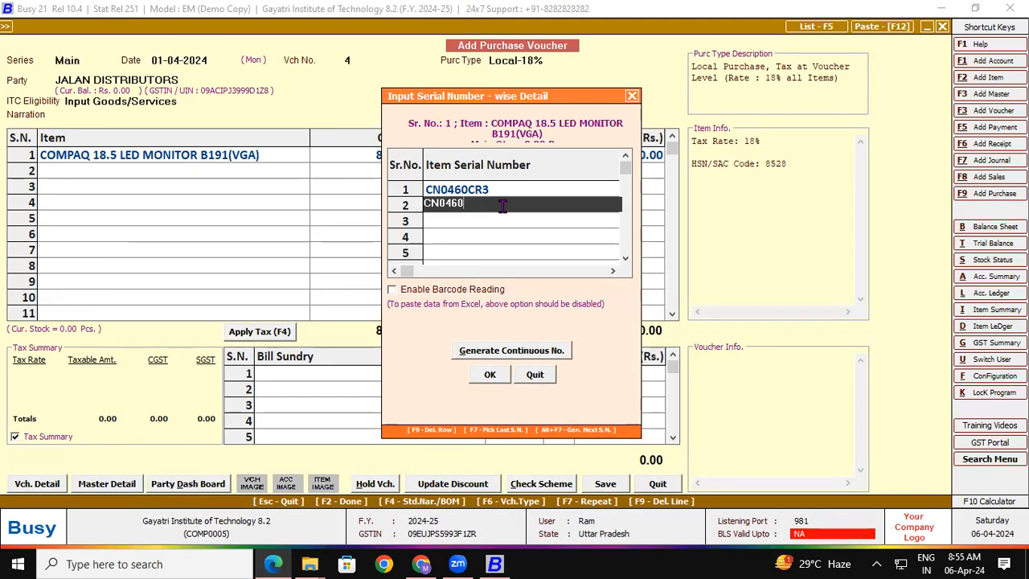
text(DCL)
key(Return)
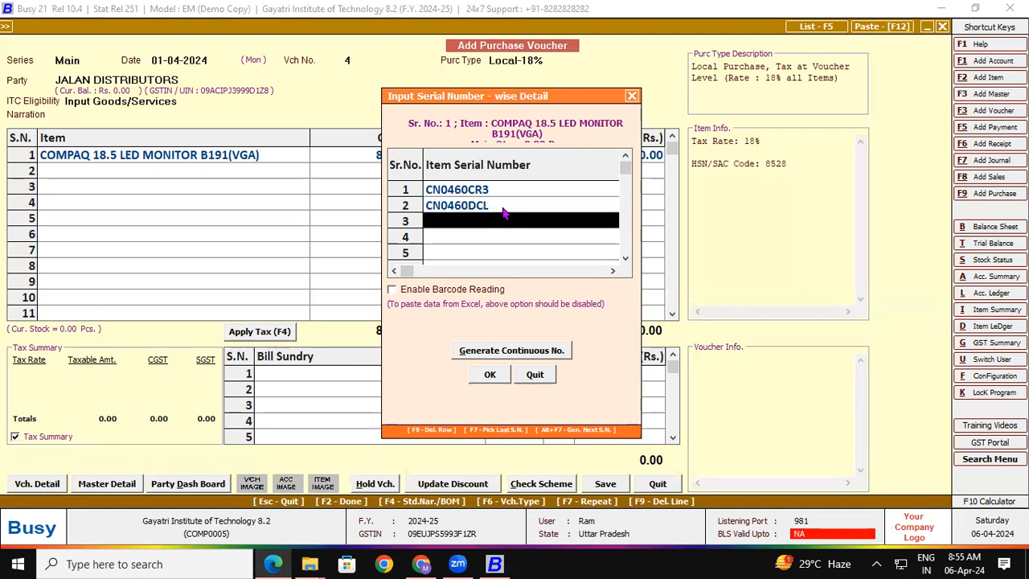
Step: Enter CN0460CRC as the monitor's serial number in row 3, checking the suffix against the invoice PDF
key(ctrl+v)
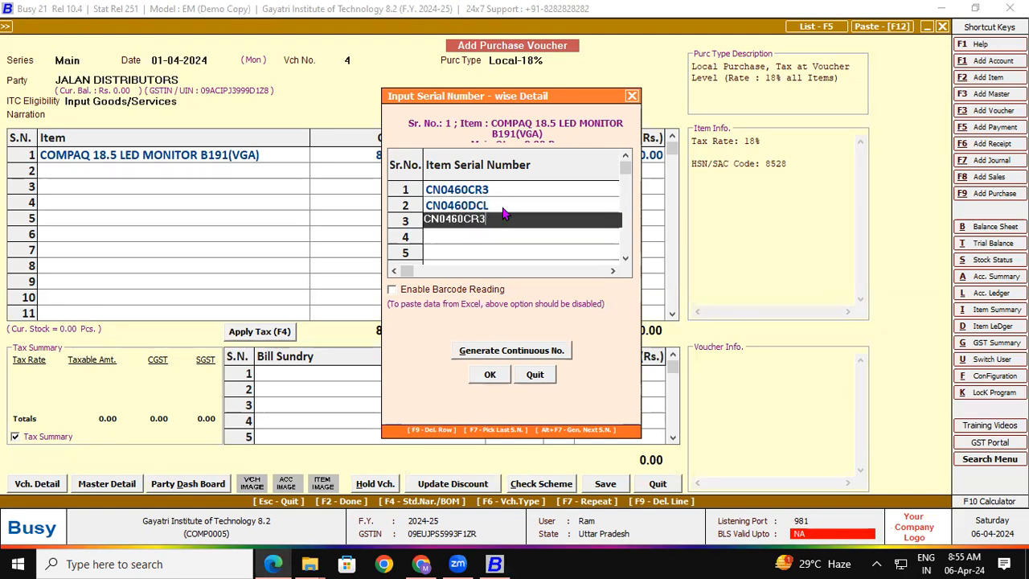
key(BackSpace)
key(BackSpace)
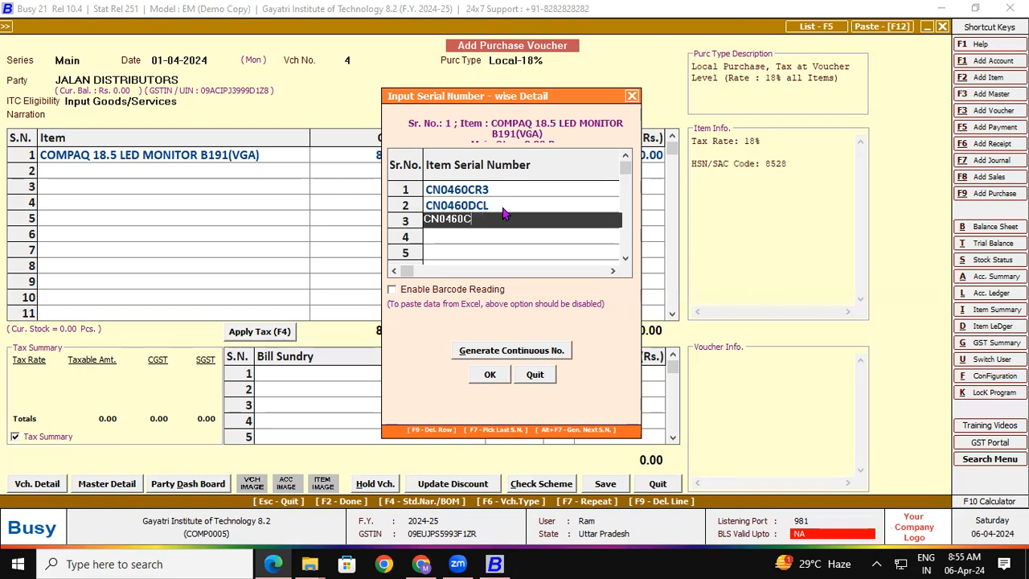
key(BackSpace)
click(275, 563)
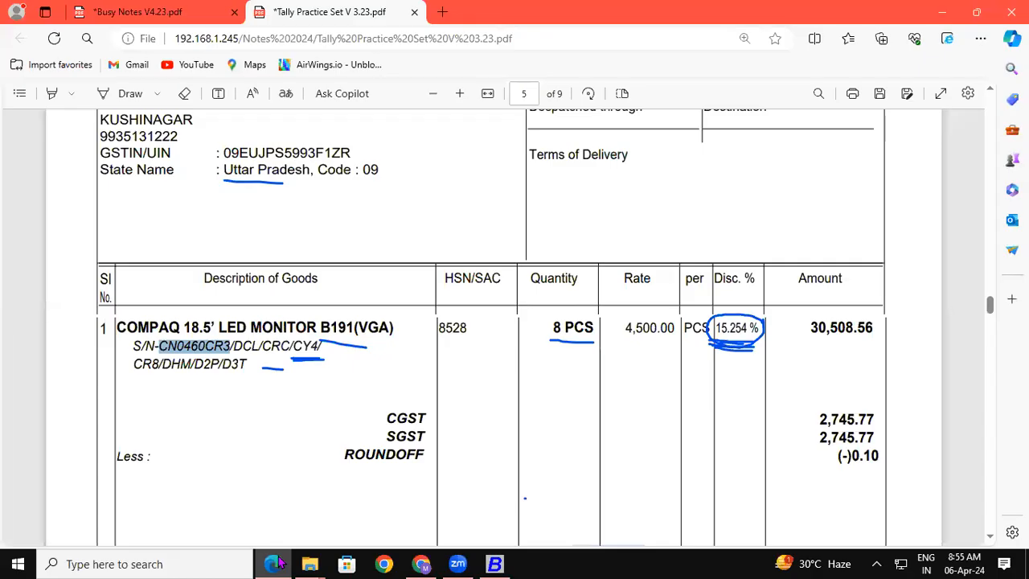
click(275, 563)
text(CRC)
key(Return)
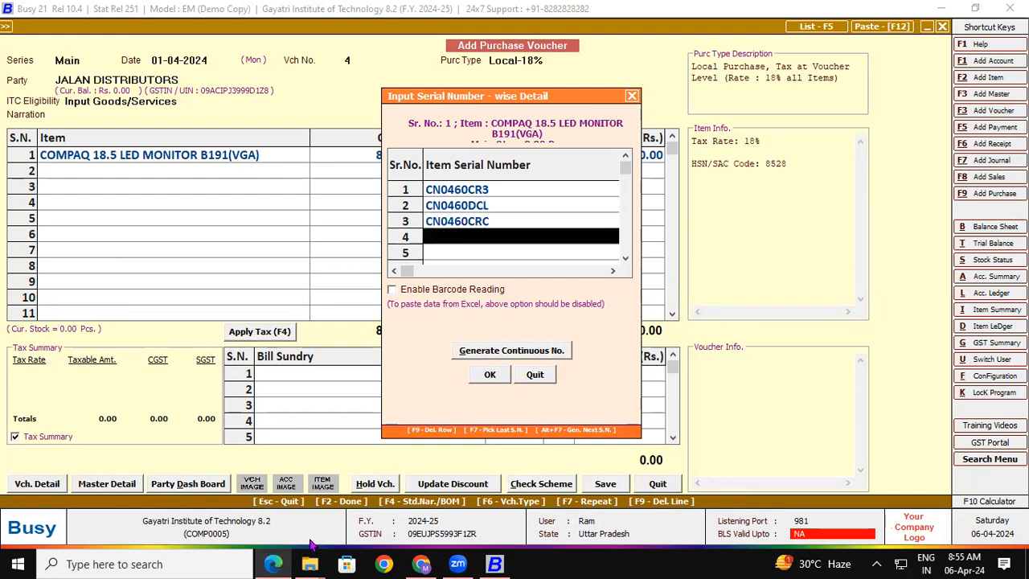
Step: Check the invoice PDF for the fourth suffix and enter CN0460CY4 as the serial number in row 4
click(274, 563)
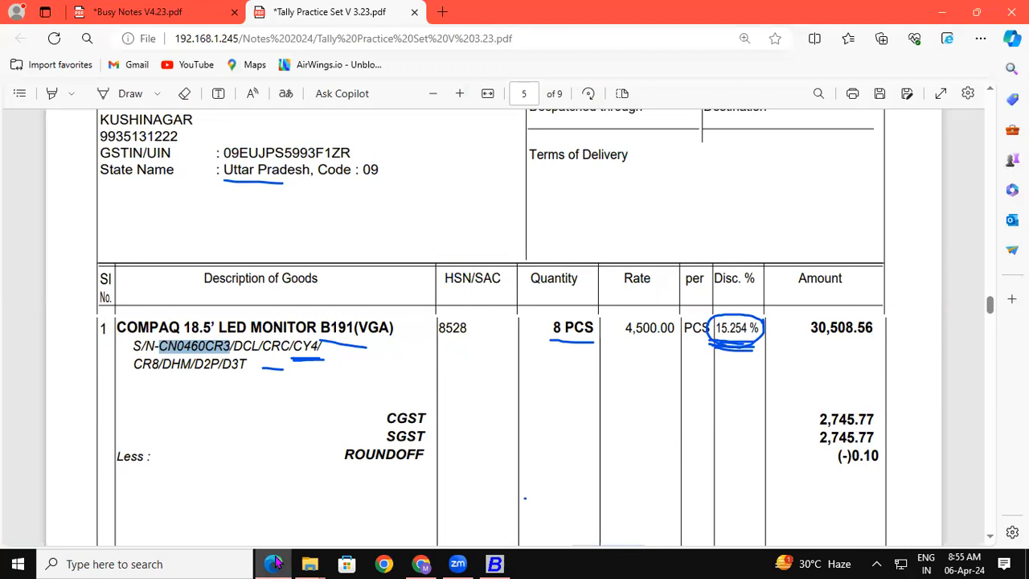
click(273, 563)
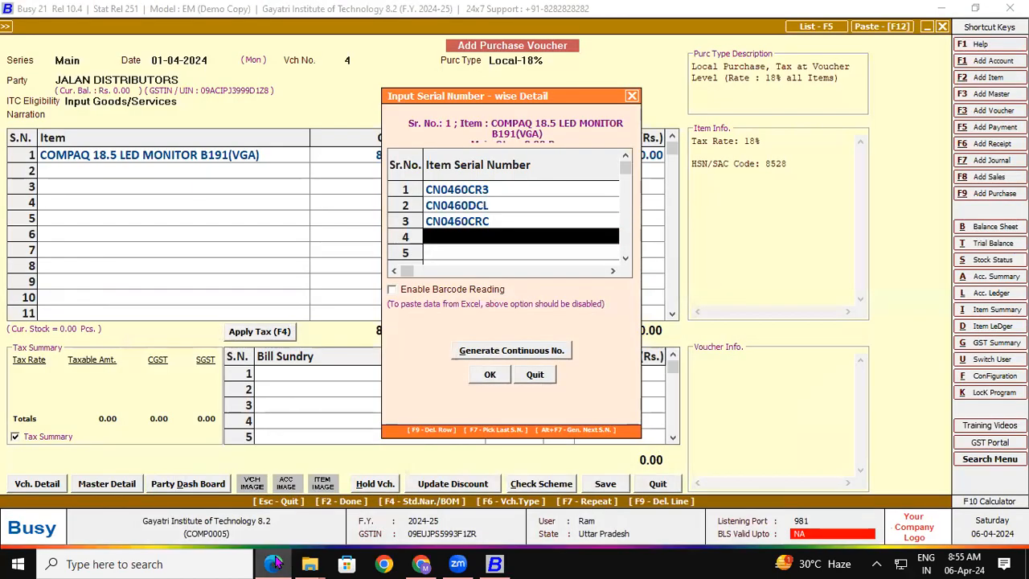
key(F7)
key(BackSpace)
key(BackSpace)
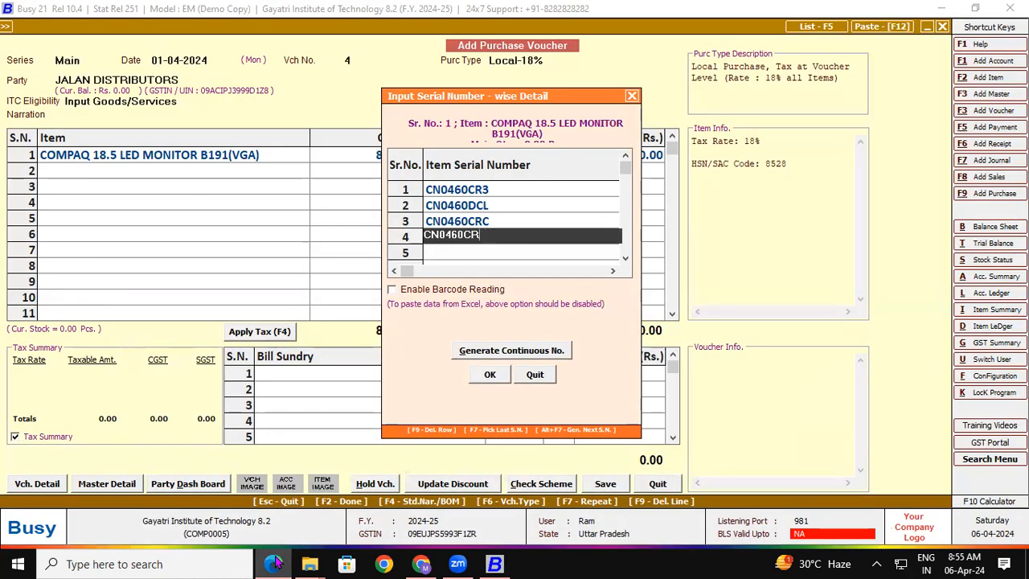
text(Y4)
key(Return)
Step: Enter CN0460CR8 as the serial number in row 5, checking its suffix in the invoice PDF
key(F7)
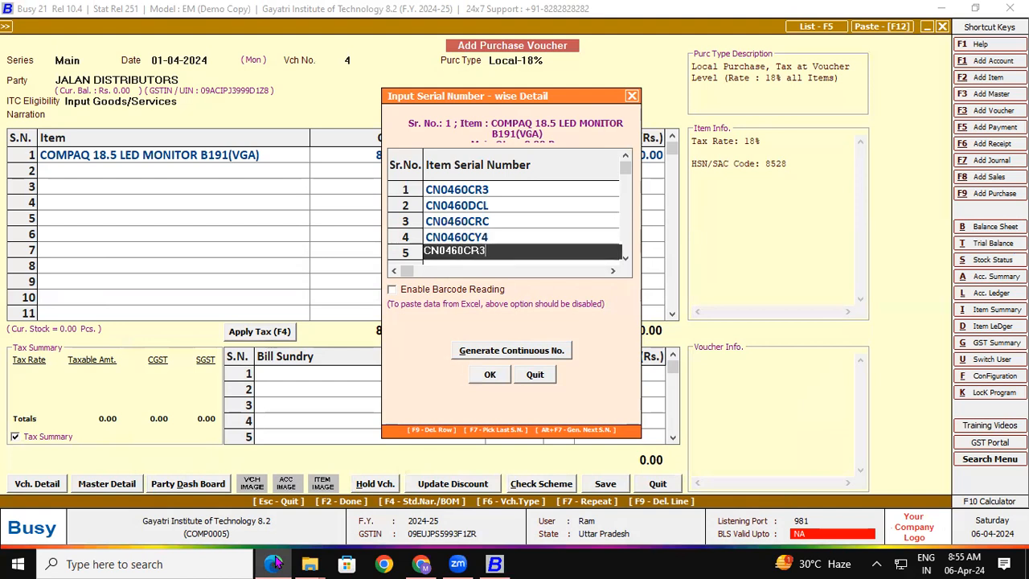
key(BackSpace)
key(BackSpace)
key(BackSpace)
click(274, 563)
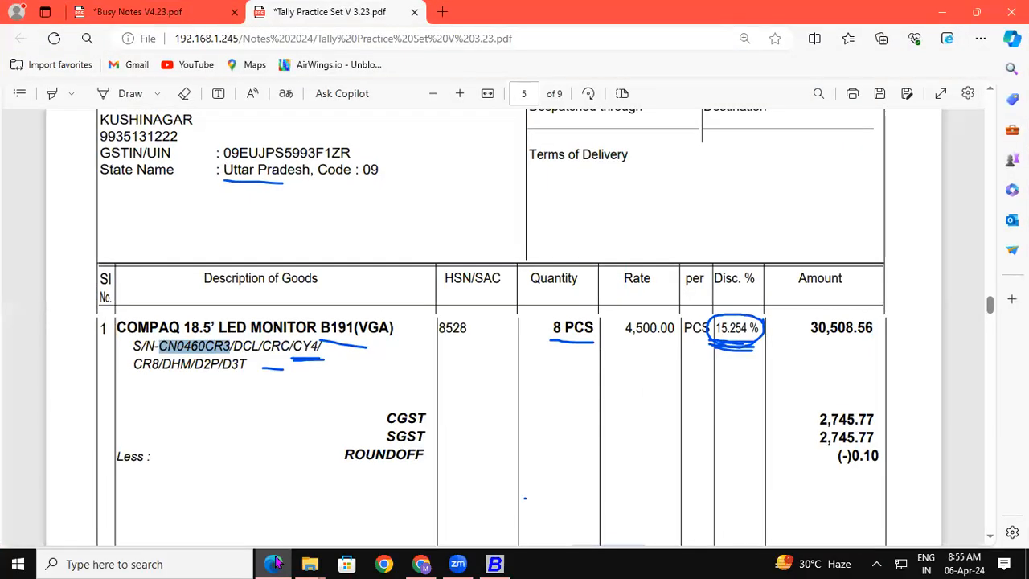
click(274, 564)
text(CR8)
key(Return)
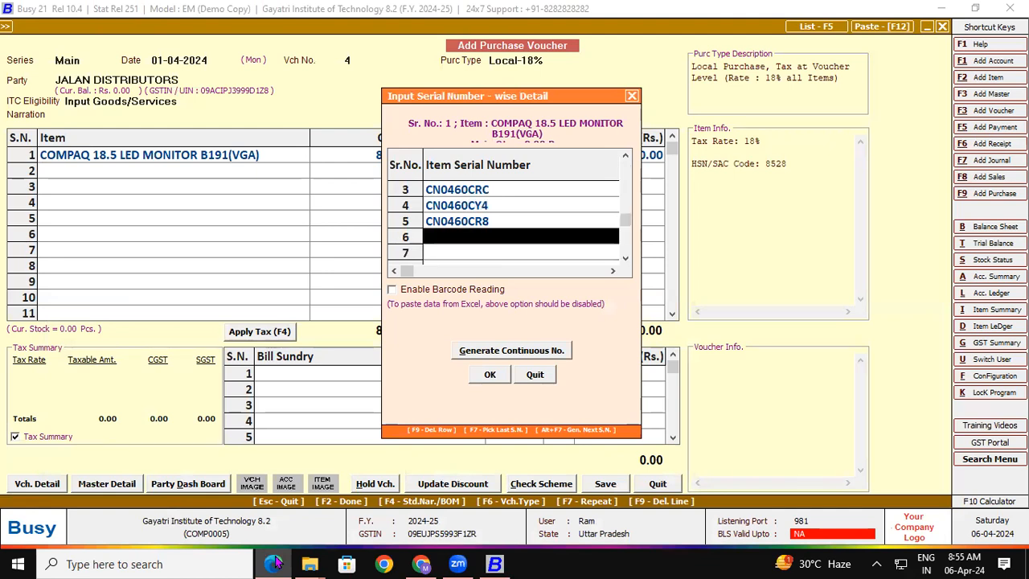
Step: Enter CN0460DHM as the serial number in row 6, with the suffix taken from the invoice PDF
key(F7)
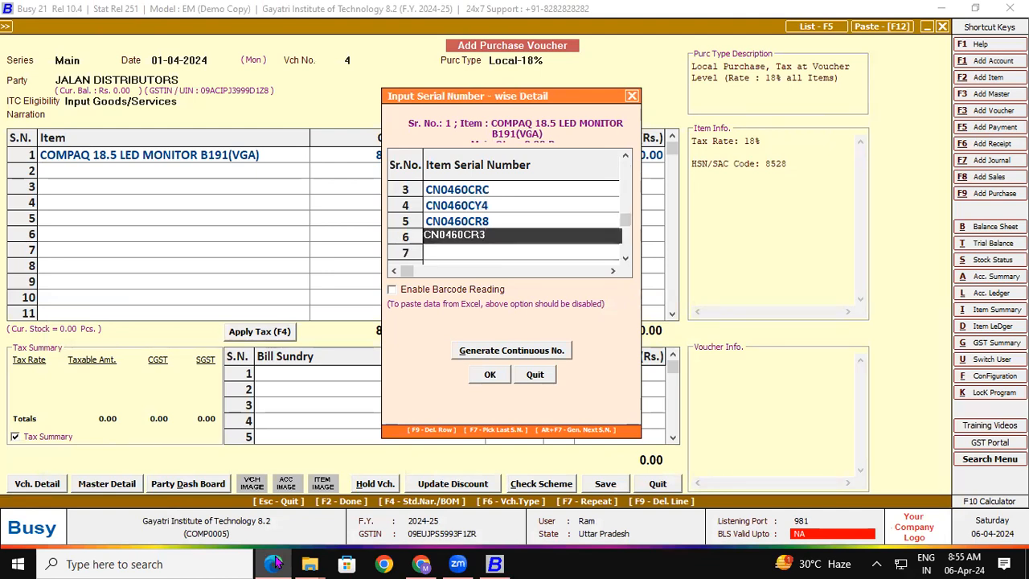
key(BackSpace)
key(BackSpace)
key(BackSpace)
click(274, 563)
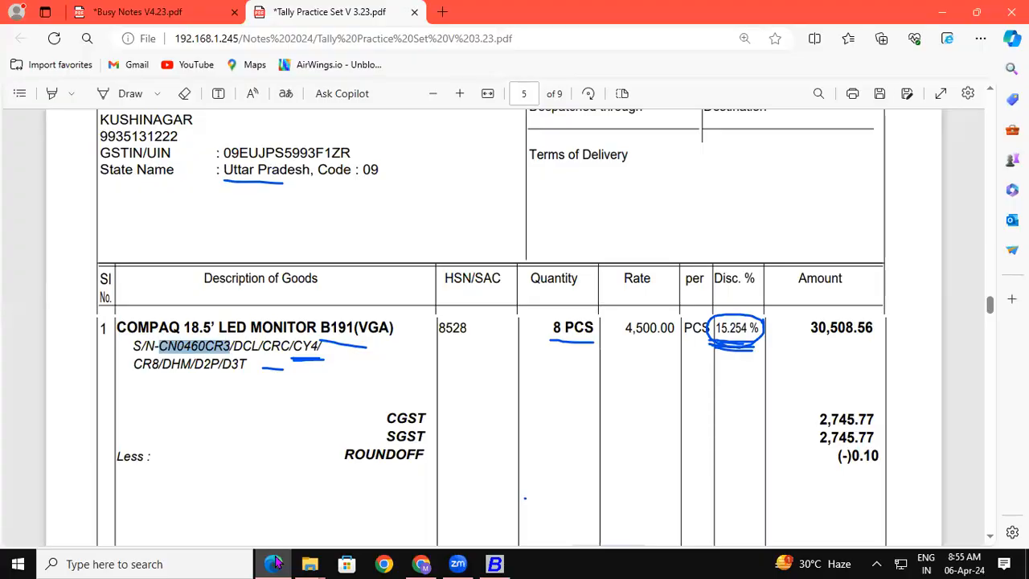
click(274, 564)
text(DHM)
key(Return)
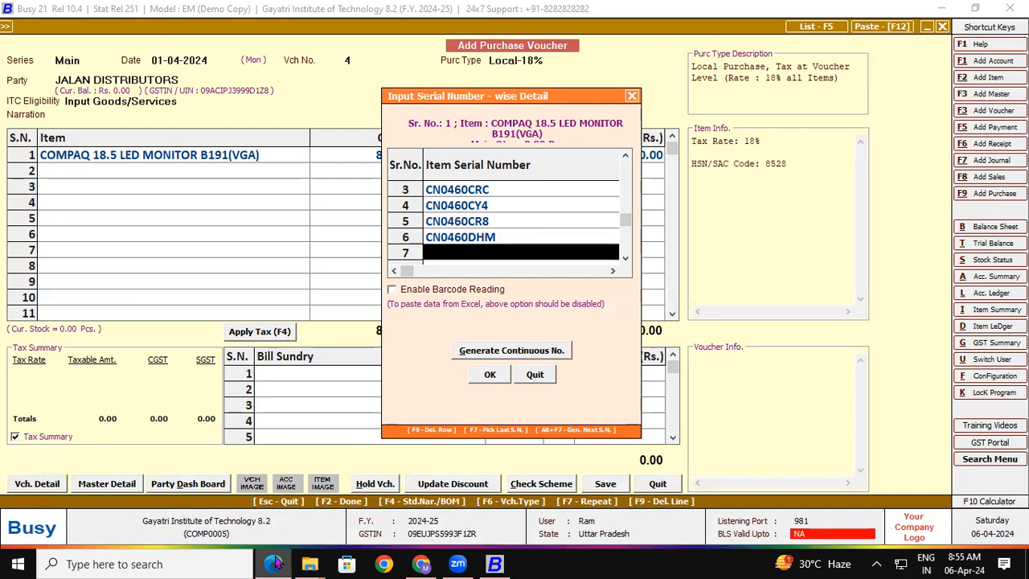
Step: Enter CN0460D2P as the serial number in row 7, reading the suffix from the invoice PDF
text(CN0460CRJ)
key(BackSpace)
key(BackSpace)
key(BackSpace)
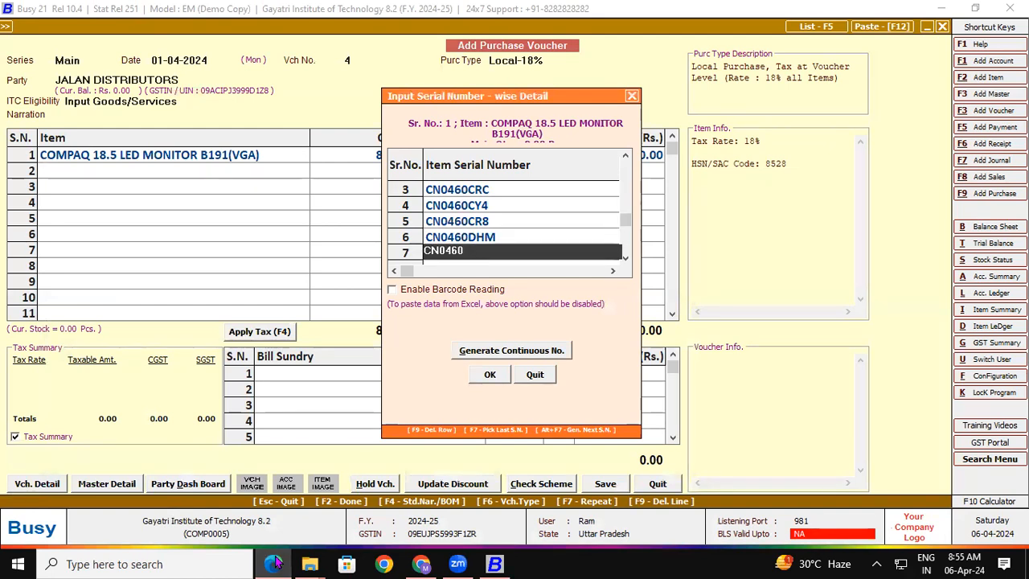
click(274, 563)
click(274, 564)
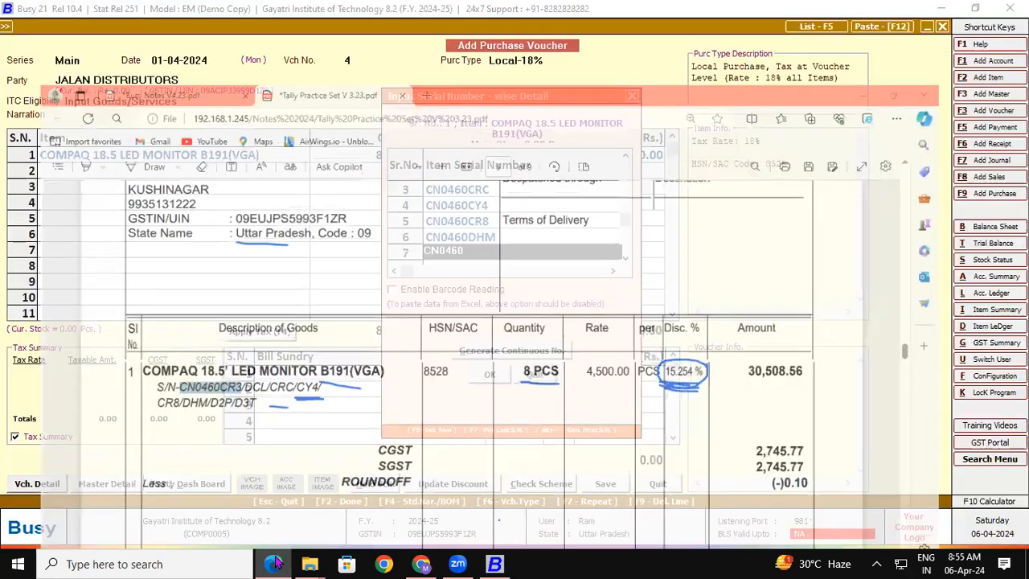
text(D2P)
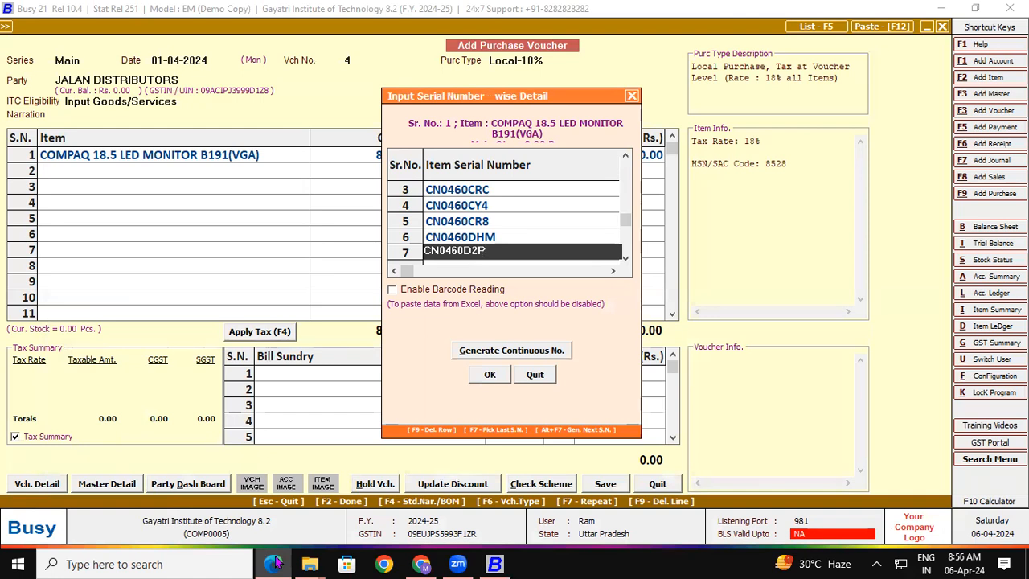
key(Return)
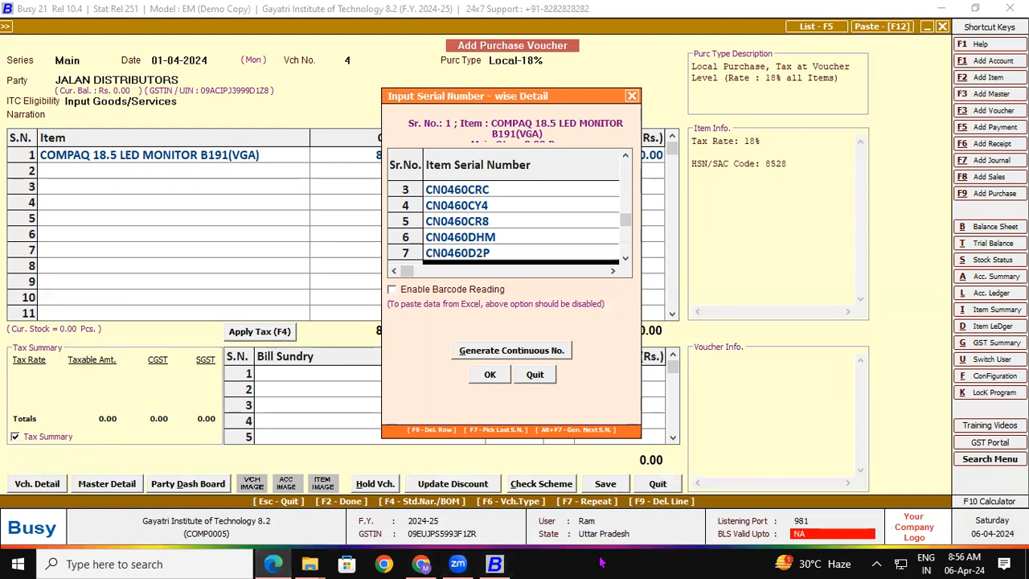
Step: Enter CN0460D3T from the invoice as the serial number in row 8 and accept the serial number list
click(626, 258)
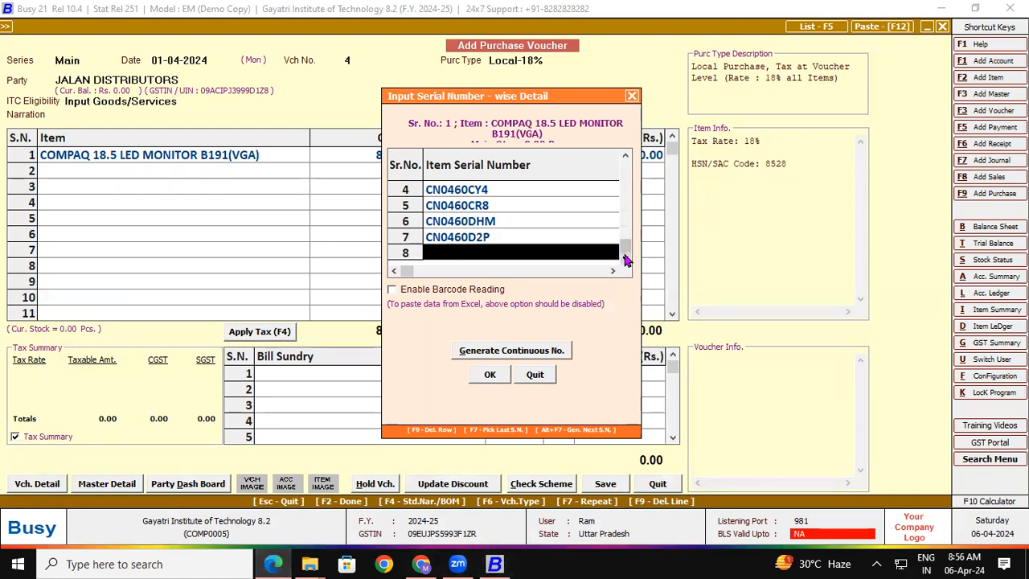
key(ctrl+v)
click(275, 562)
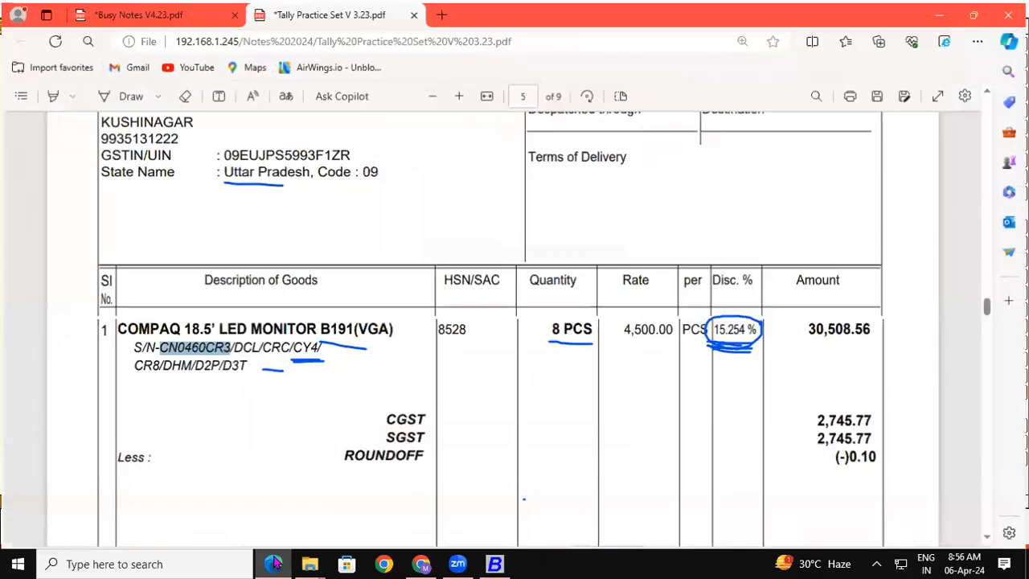
click(275, 562)
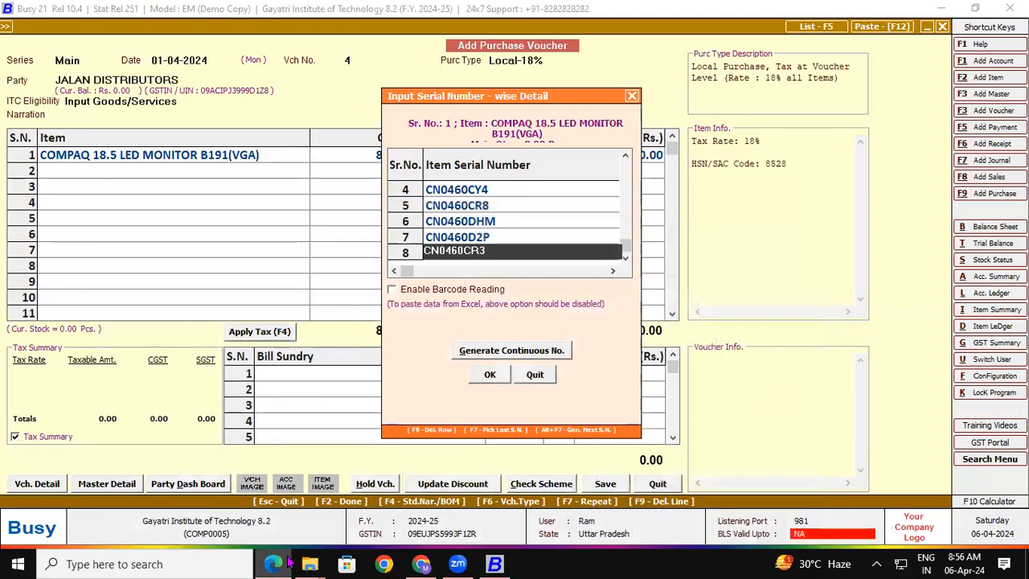
key(BackSpace)
key(BackSpace)
key(BackSpace)
text(D3T)
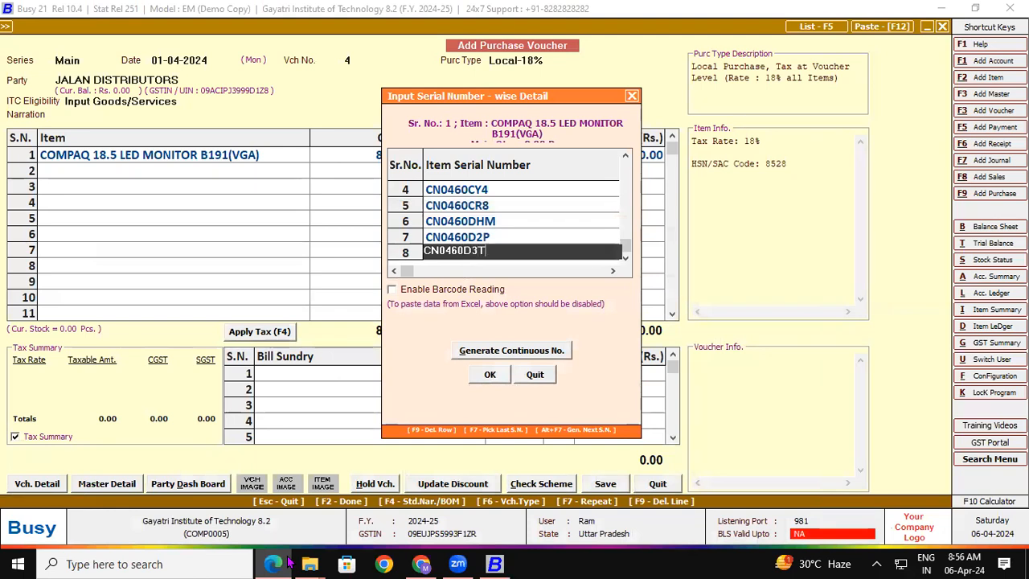
key(Return)
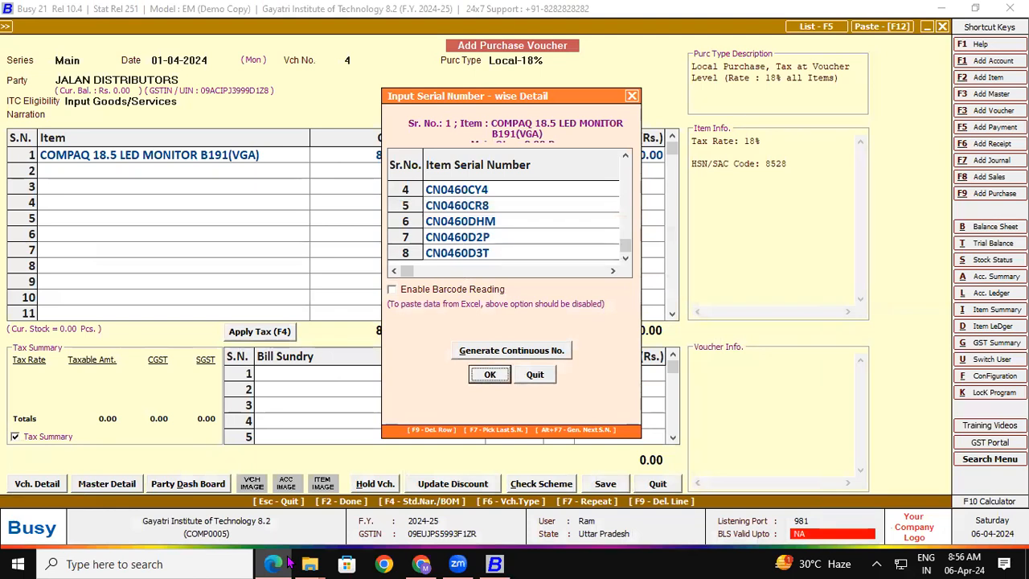
click(489, 375)
key(Return)
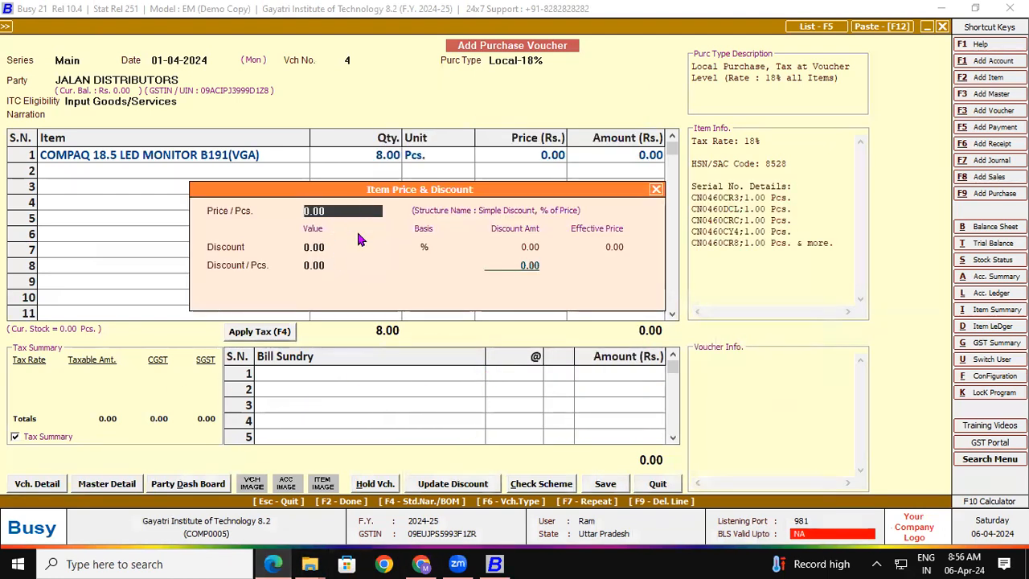
Step: Check the rate in the invoice PDF and set the monitor's price per Pcs. to 4,500.00
click(274, 563)
click(274, 563)
text(4500)
key(Return)
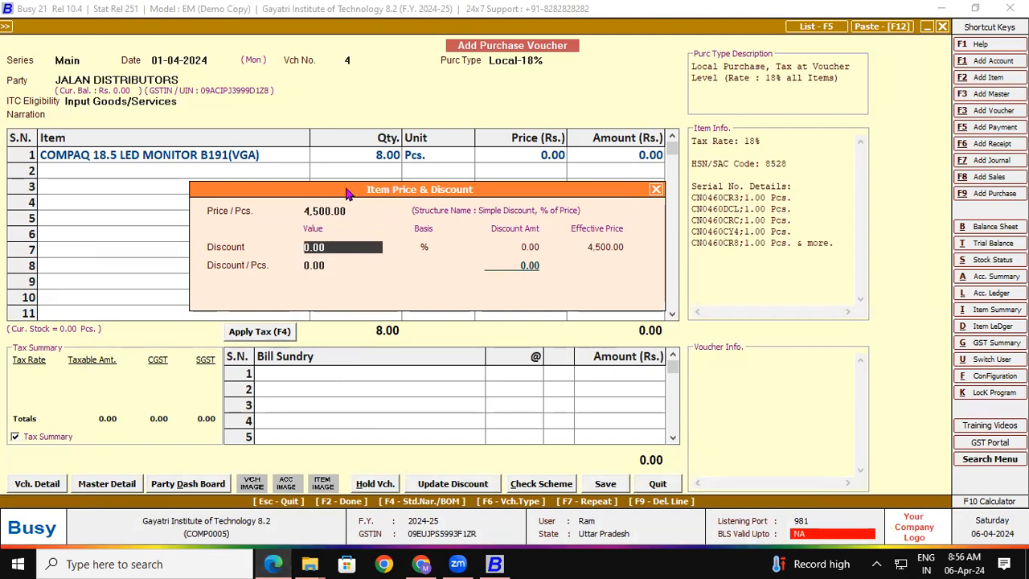
Step: Check the invoice PDF's discount rate and enter 15.25 % as the monitor line's discount
drag(347, 193, 334, 172)
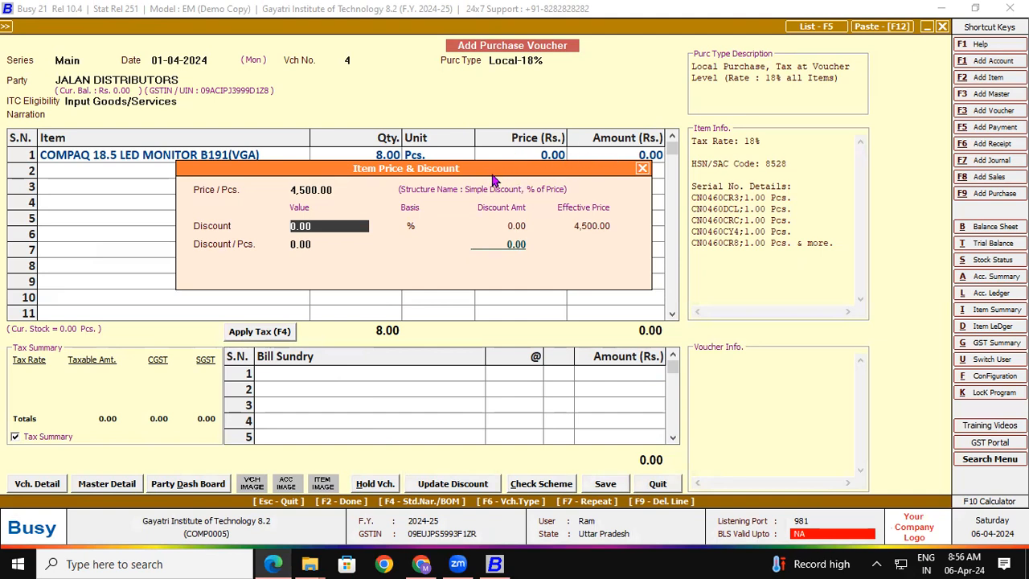
drag(484, 184, 483, 204)
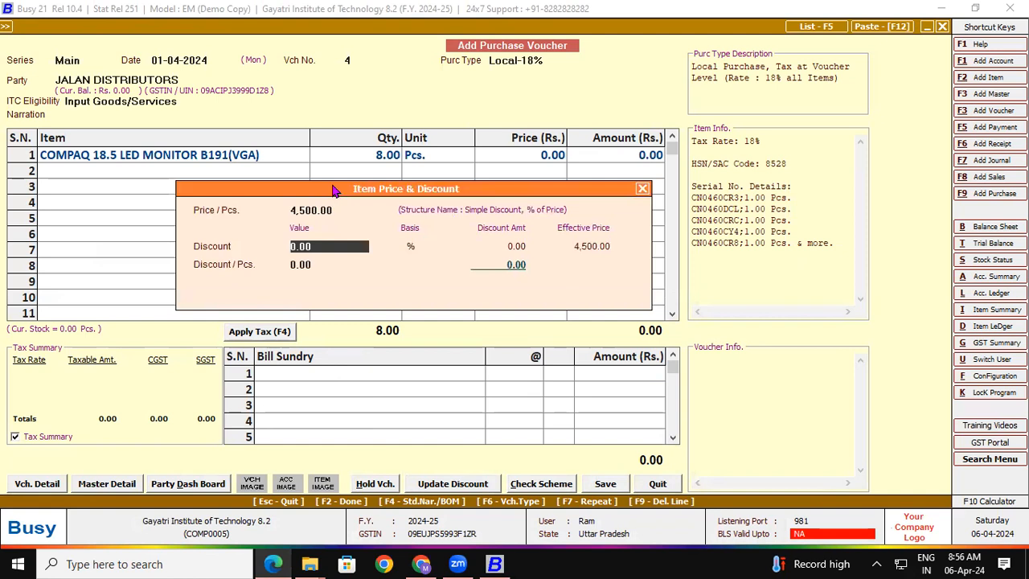
drag(336, 189, 343, 183)
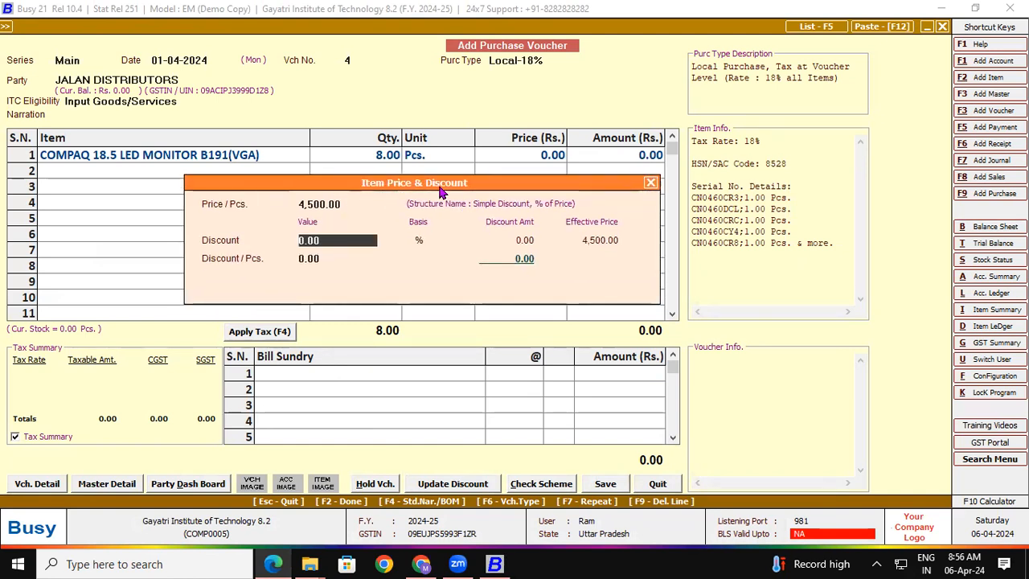
click(271, 564)
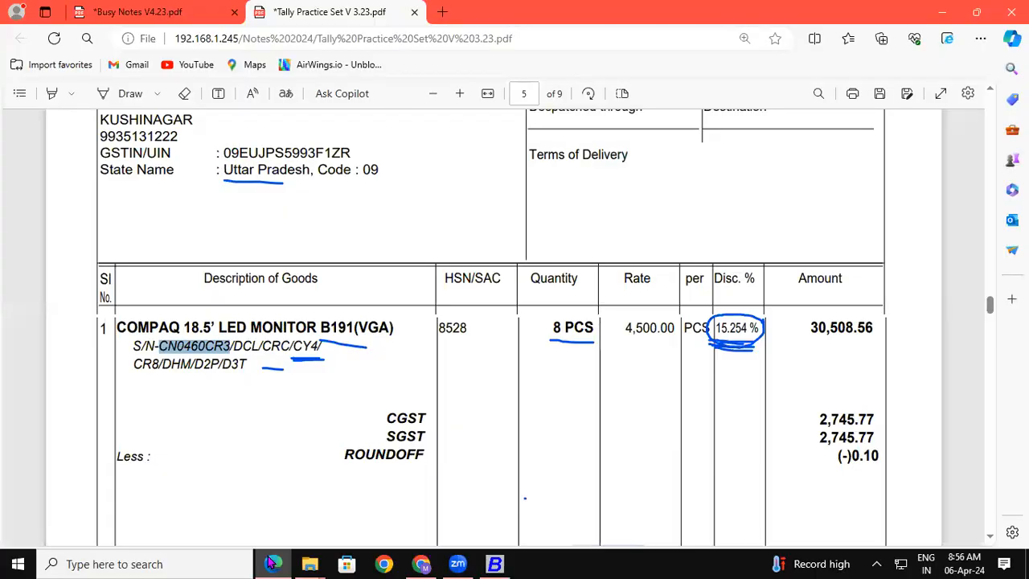
click(272, 564)
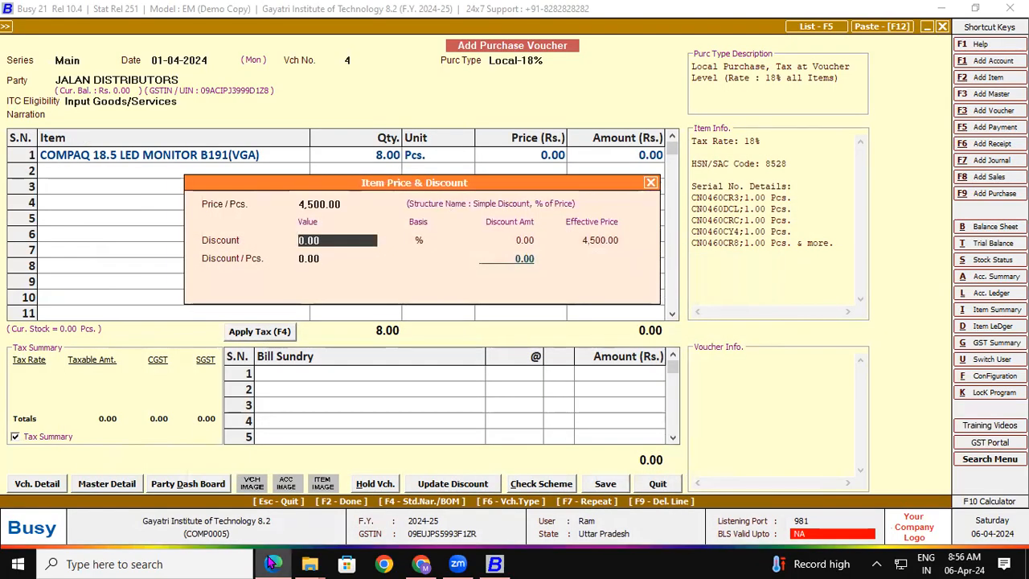
text(15.254)
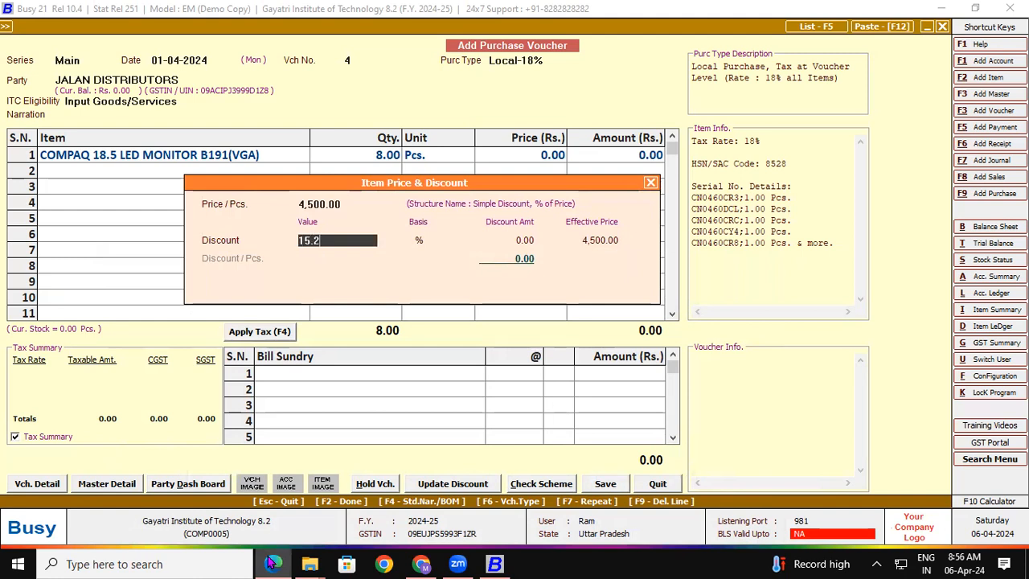
key(Return)
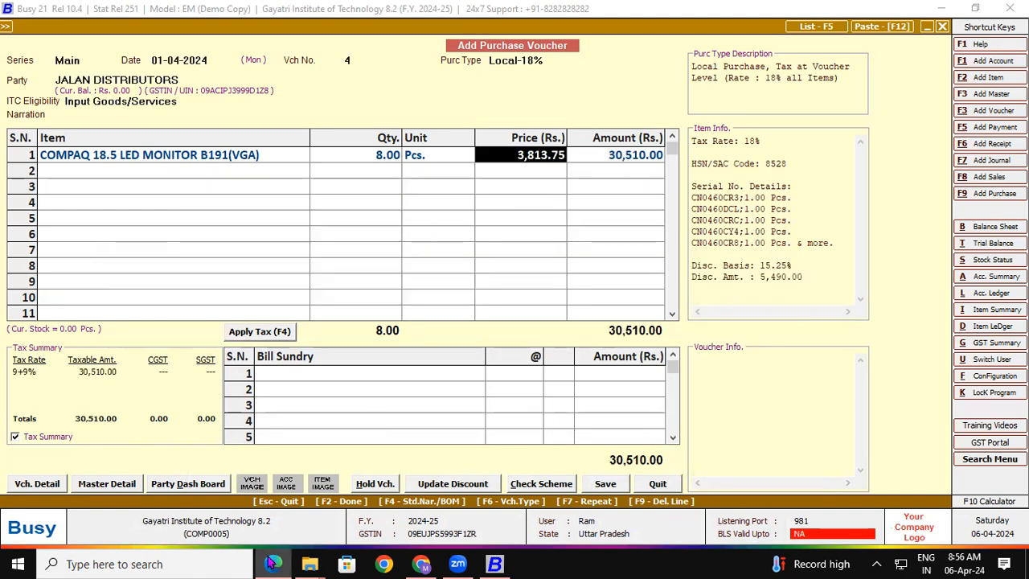
key(Return)
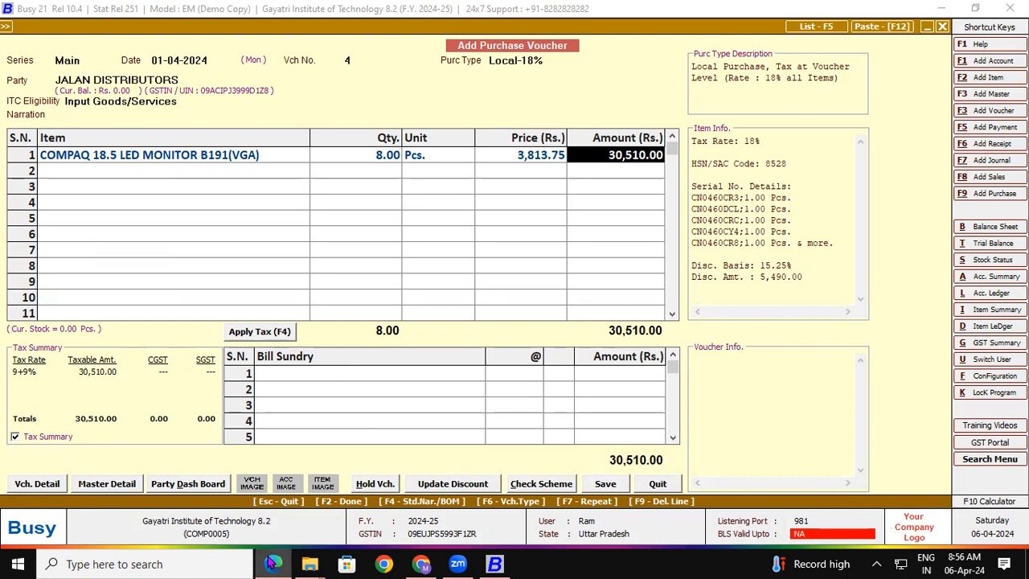
Step: Apply the tax to the purchase voucher and check the total amount in the invoice PDF
click(268, 334)
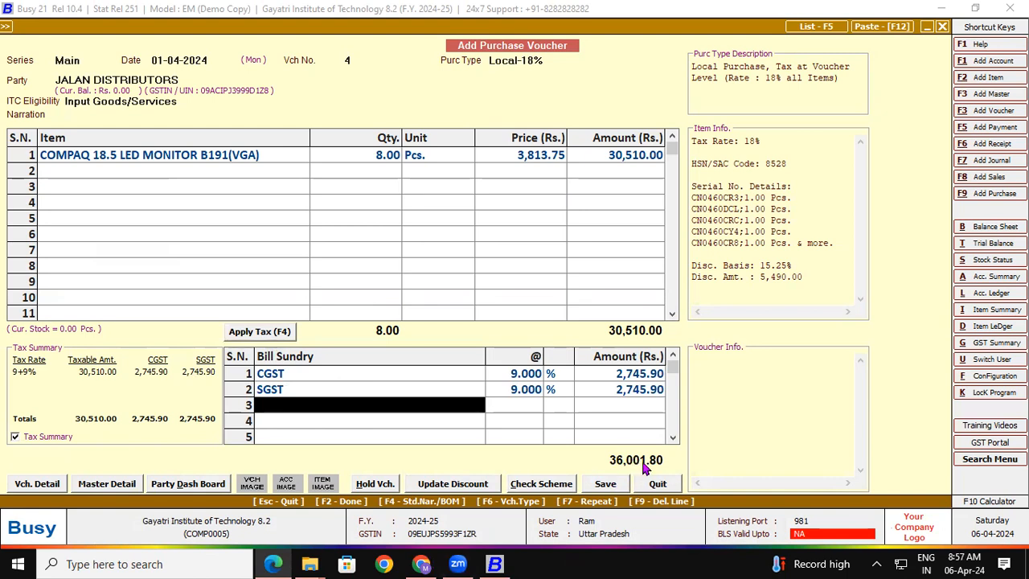
click(274, 563)
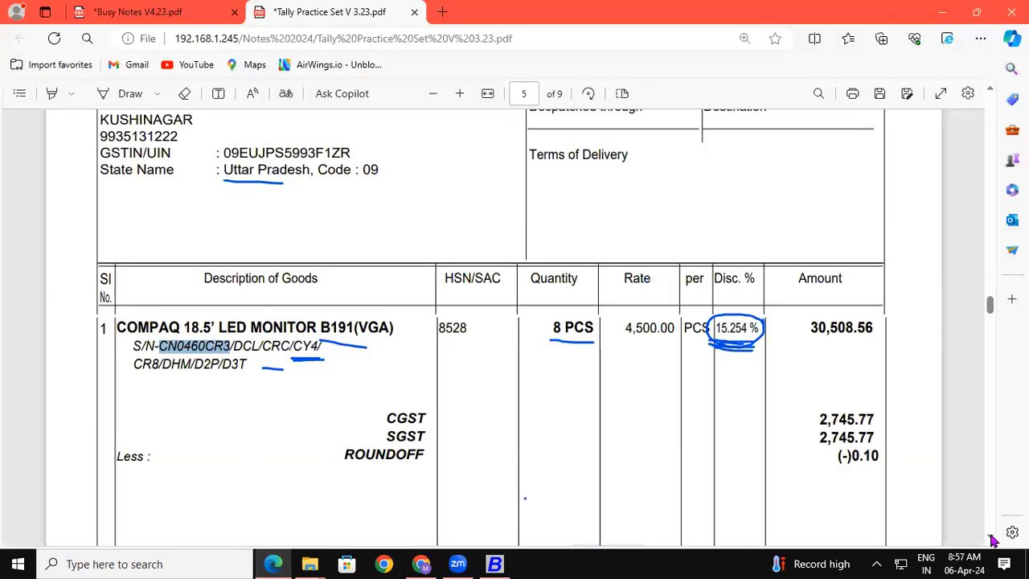
scroll(992, 539, down, 2)
scroll(992, 540, down, 2)
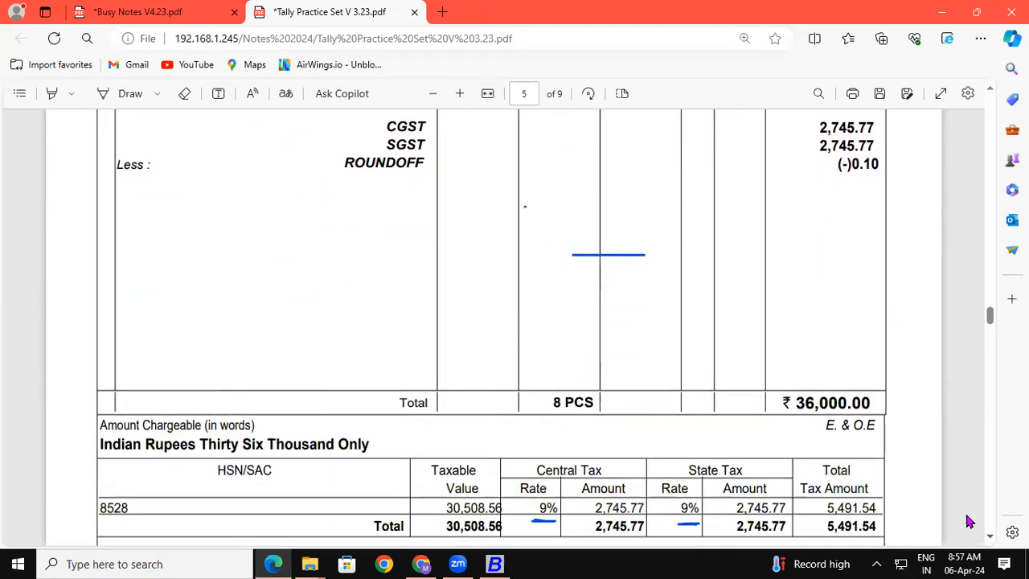
drag(800, 403, 871, 403)
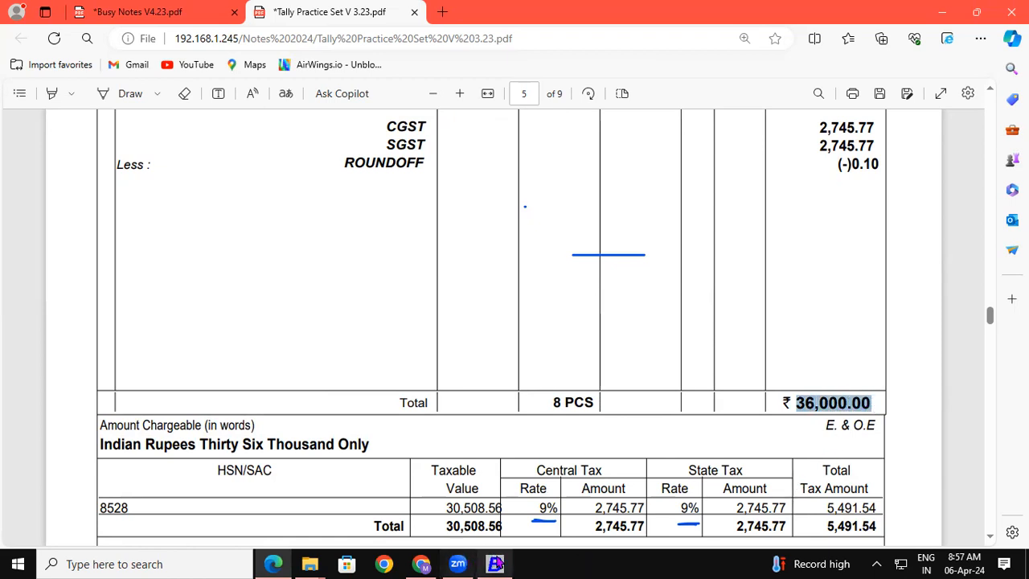
click(495, 564)
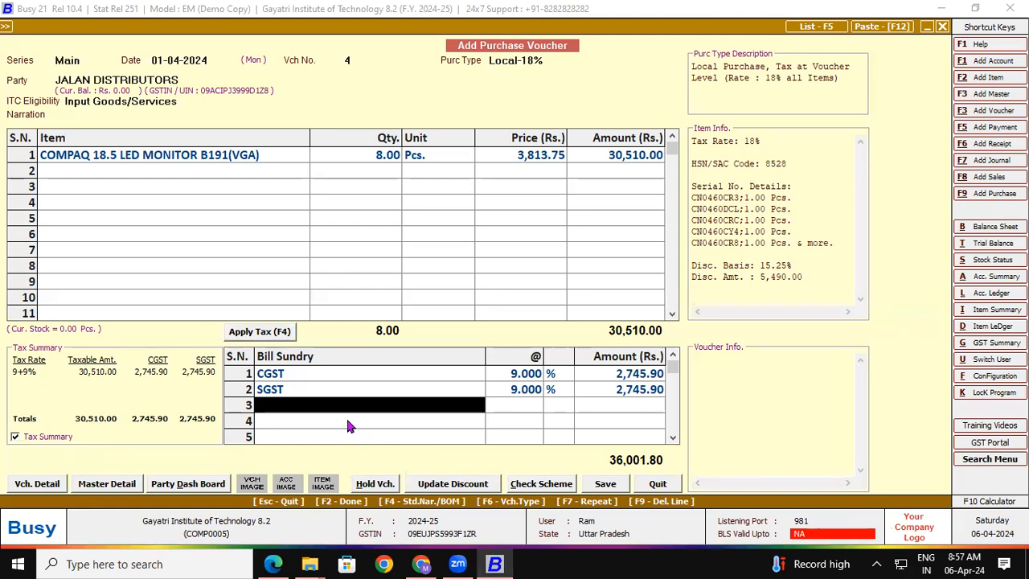
Step: Add a Rounded Off (-) bill sundry of 1.80 below the SGST row
key(Return)
key(Return)
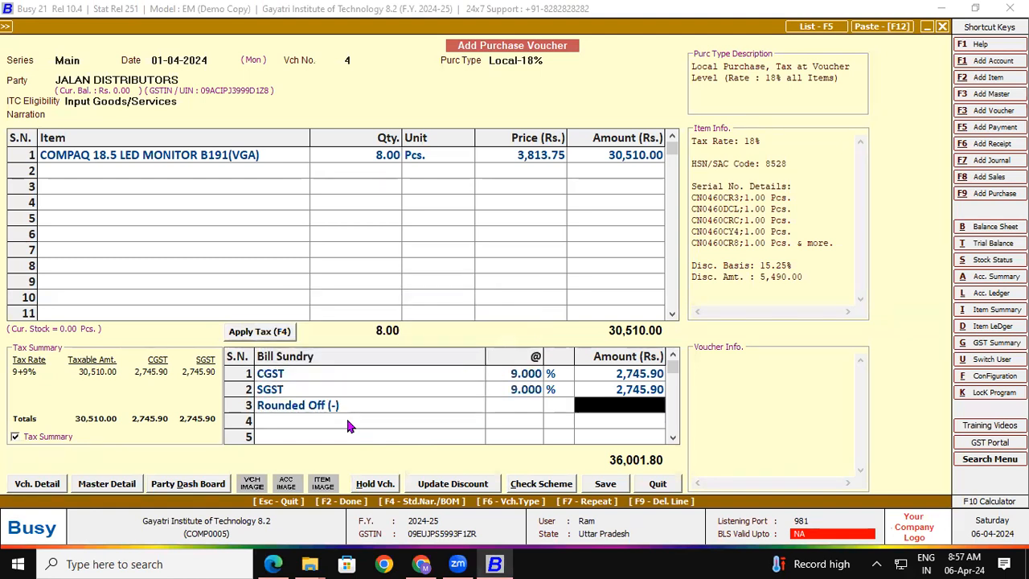
text(1.8)
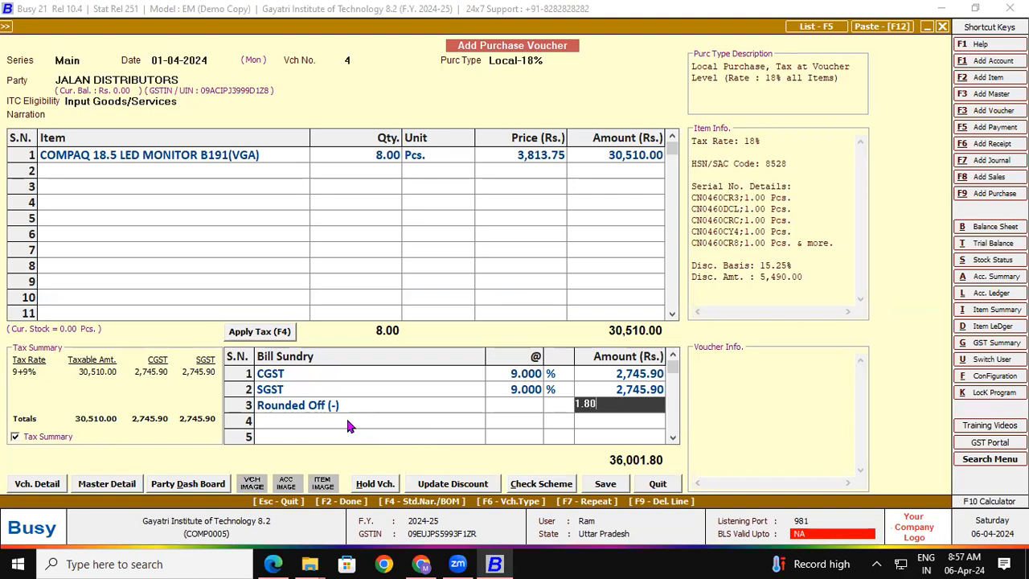
key(Return)
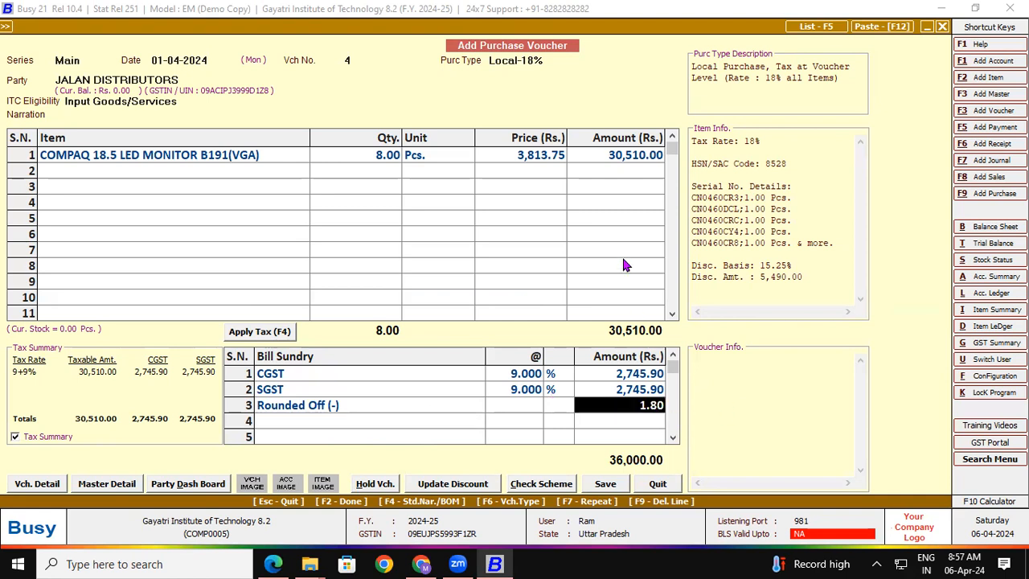
Step: Reopen the monitor line and review its list of serial numbers
click(269, 157)
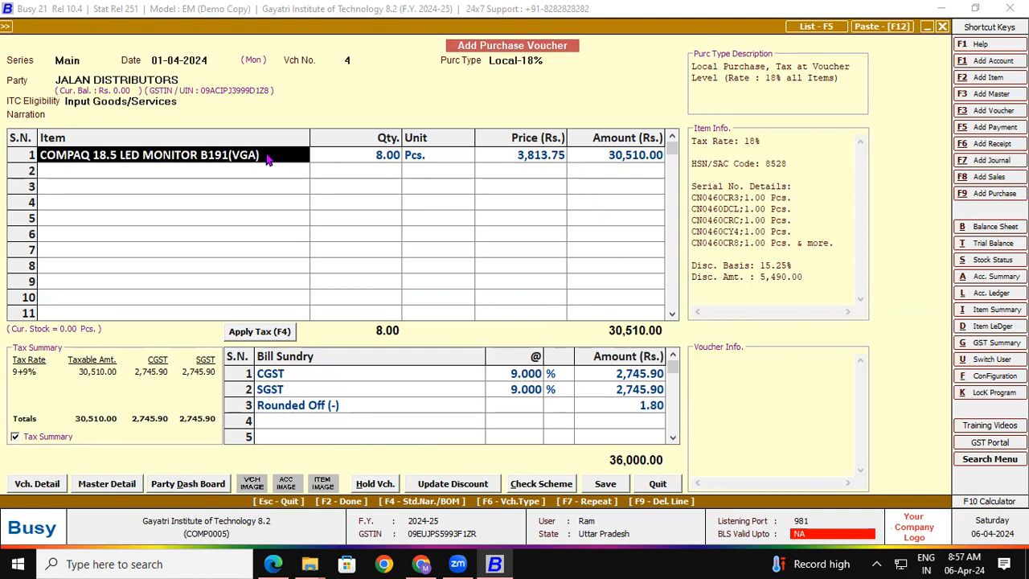
key(Return)
key(Return)
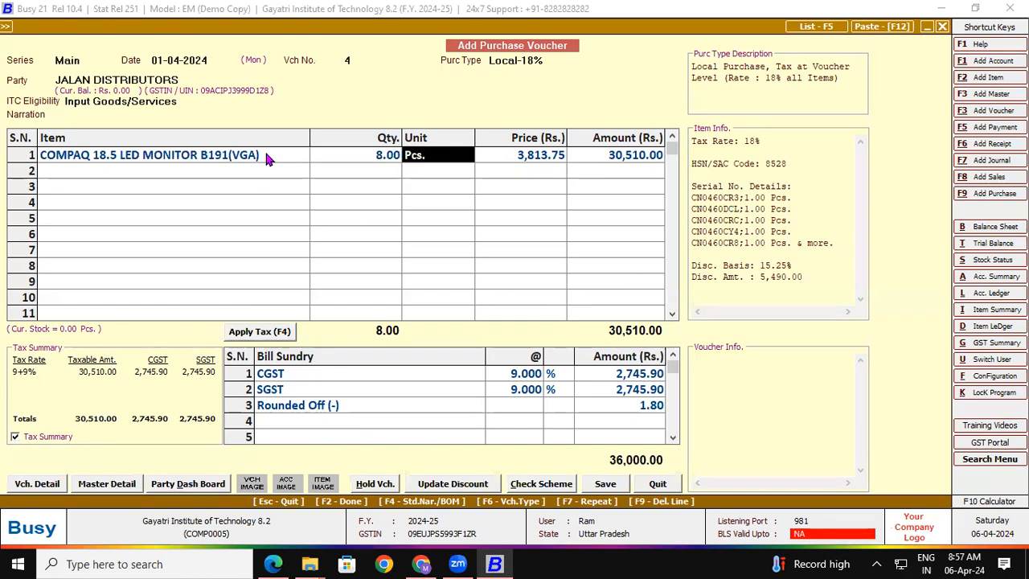
key(Return)
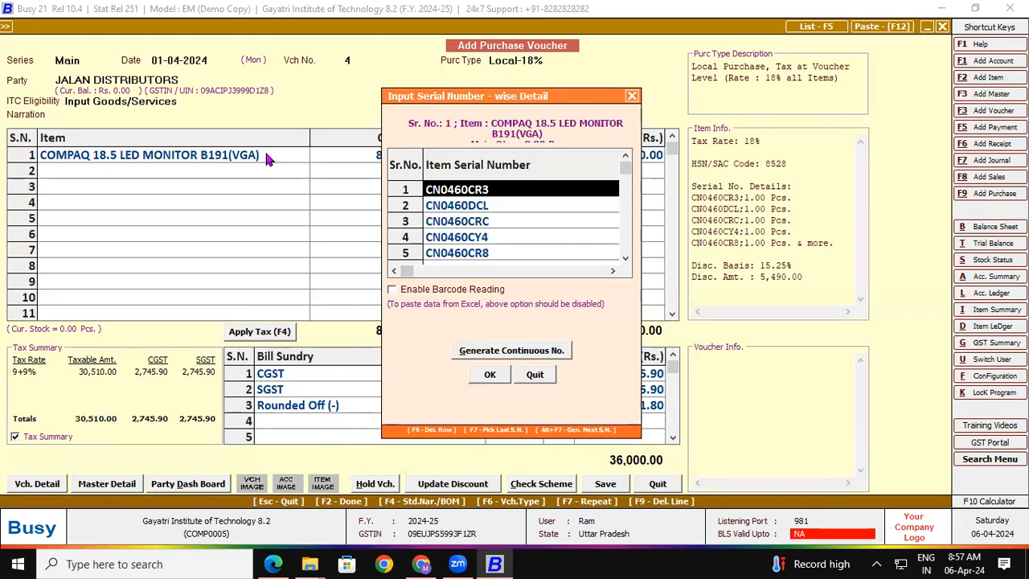
key(Down)
key(Down)
key(Down)
key(Down)
key(Down)
key(Down)
key(Return)
key(Return)
Step: Review the monitor line's price and discount and compare the voucher with the invoice PDF's tax and round-off amounts
key(Return)
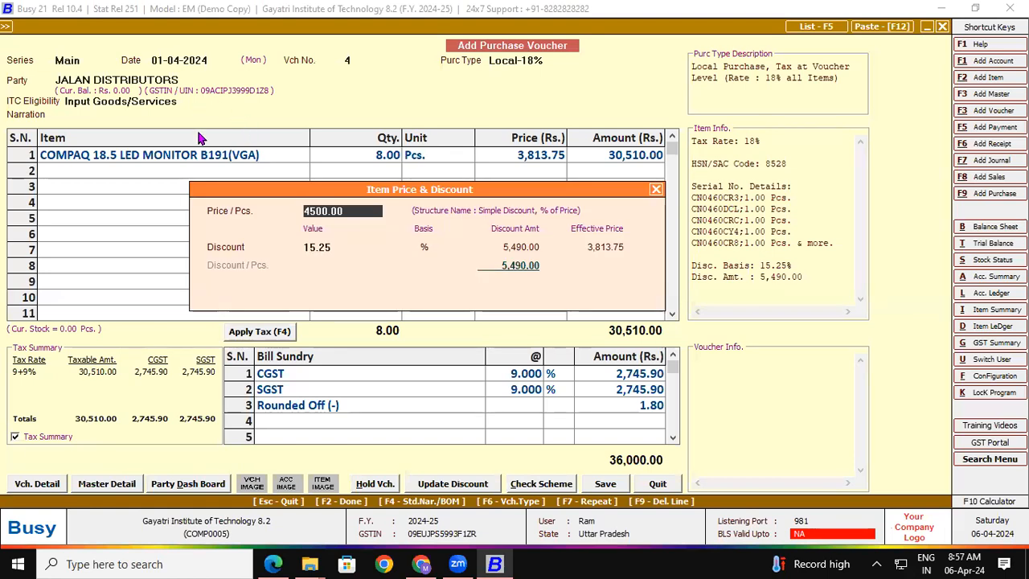
key(Return)
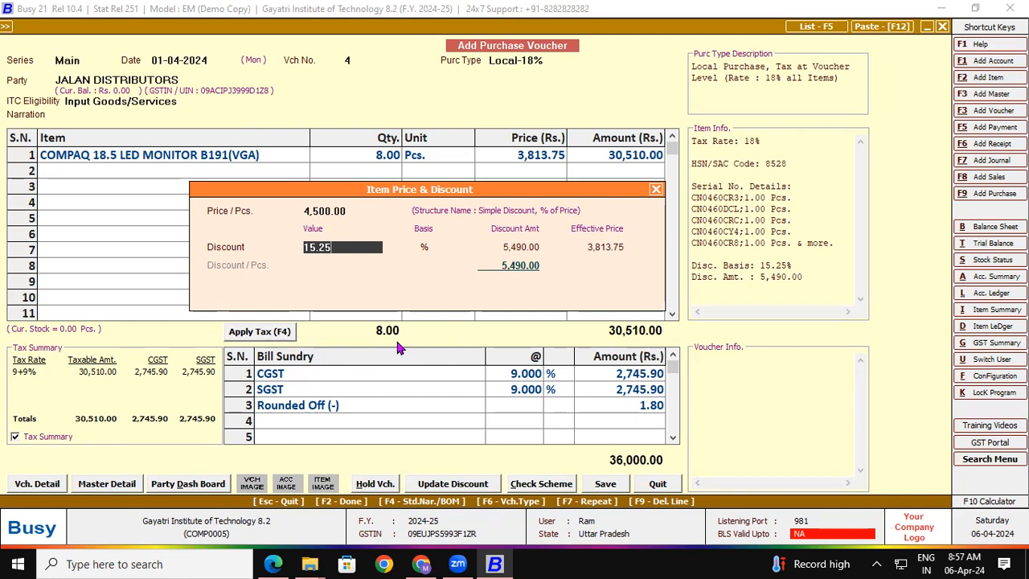
key(Return)
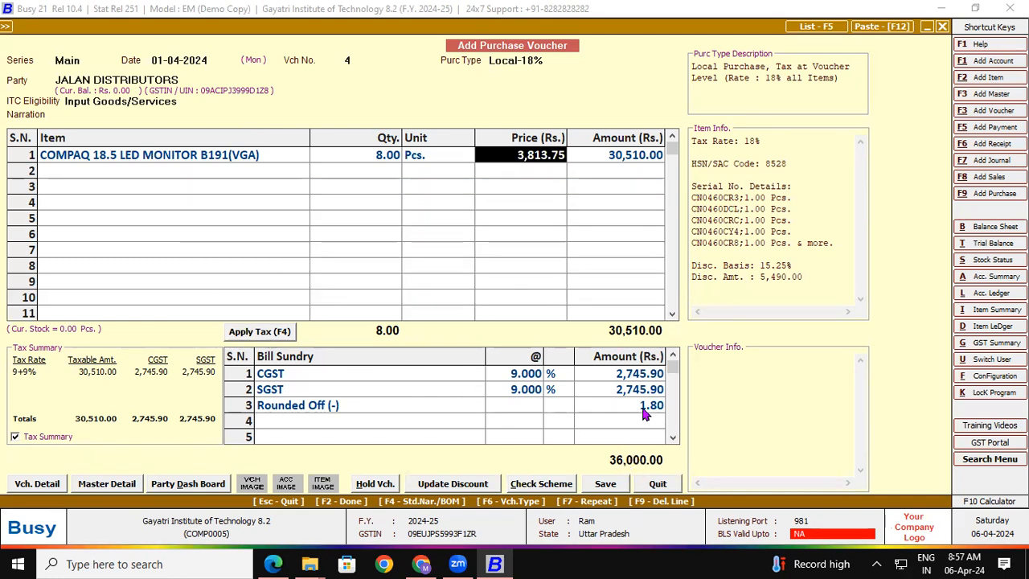
click(274, 563)
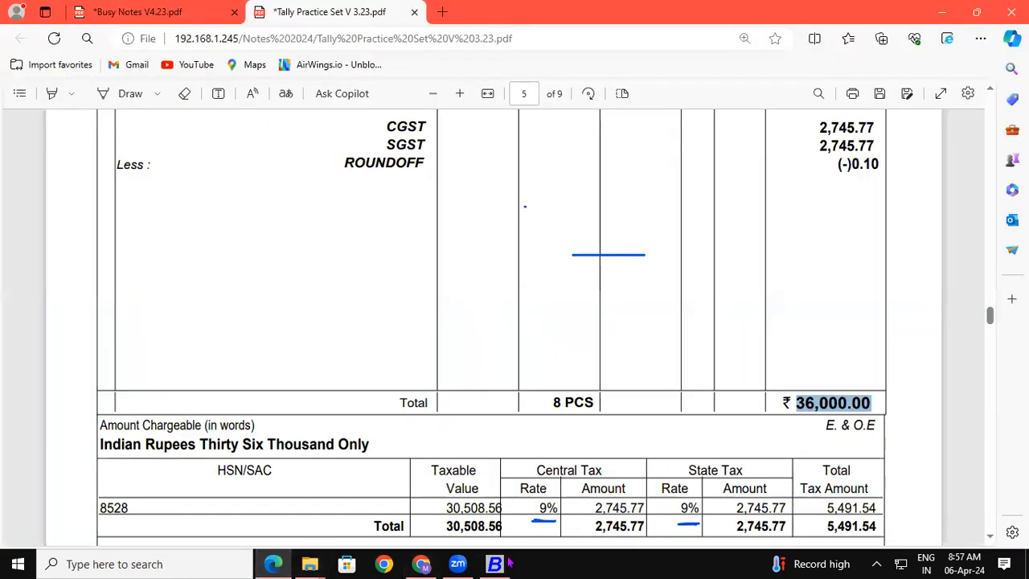
click(507, 563)
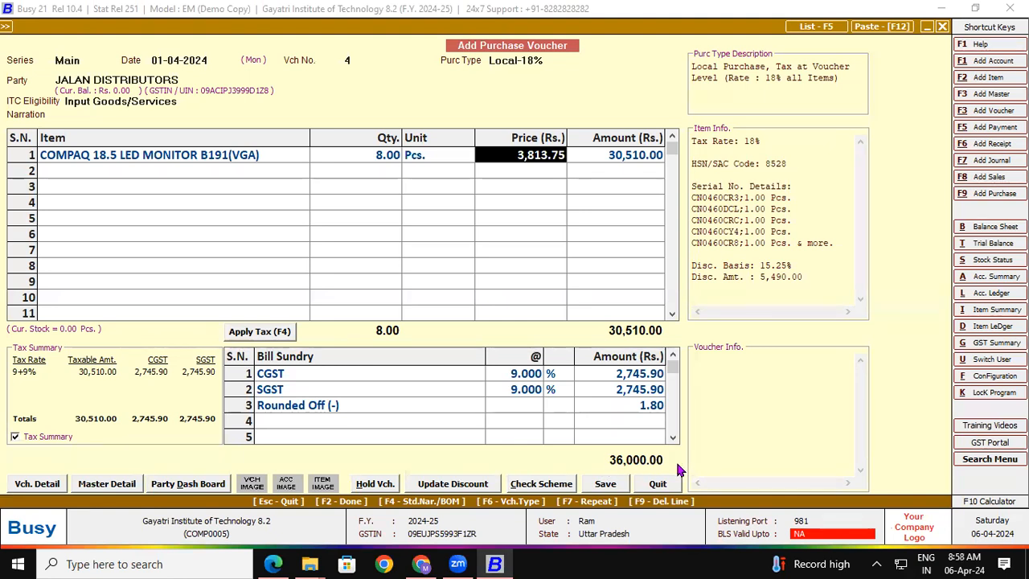
Step: Save the voucher with purchase bill number 6999 from the invoice PDF and accept the bill-by-bill adjustment as a new reference
click(601, 485)
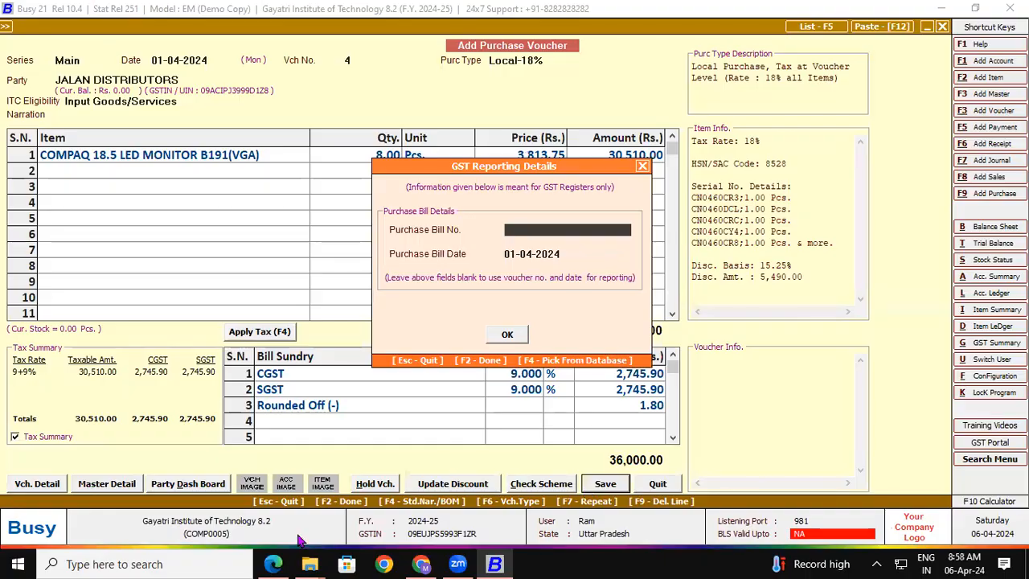
click(273, 564)
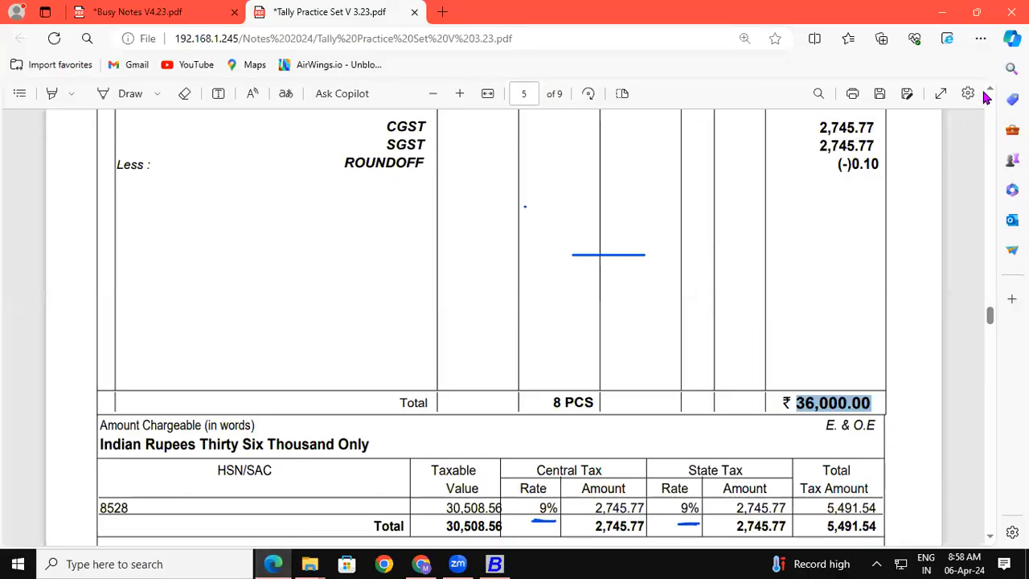
click(989, 90)
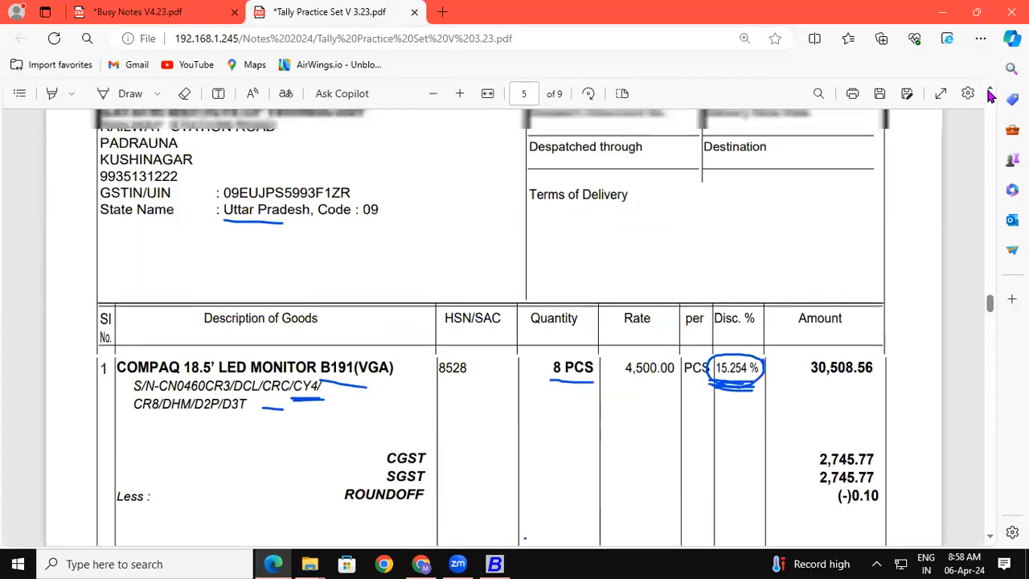
drag(531, 209, 565, 210)
click(493, 565)
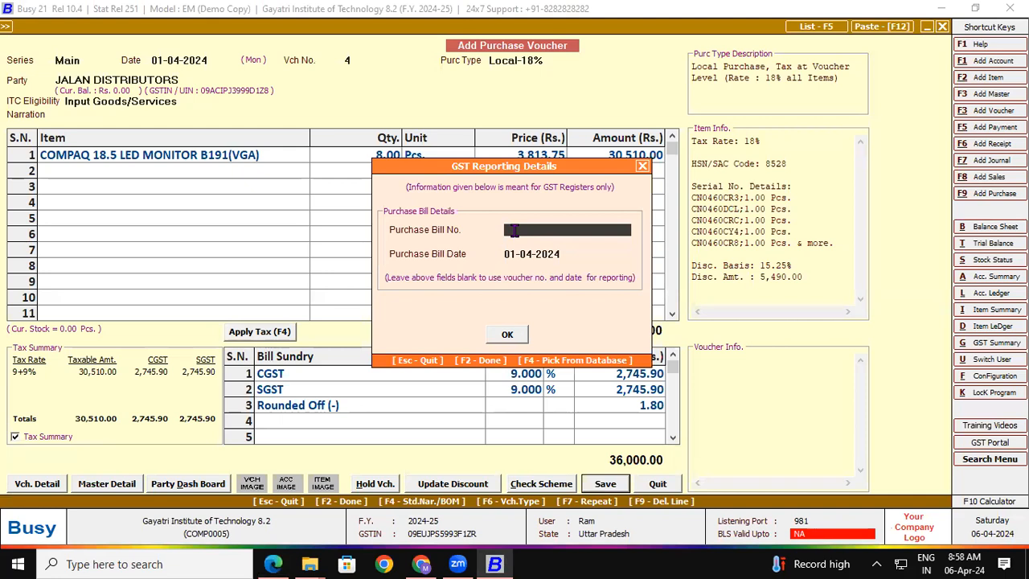
text(6999)
click(507, 334)
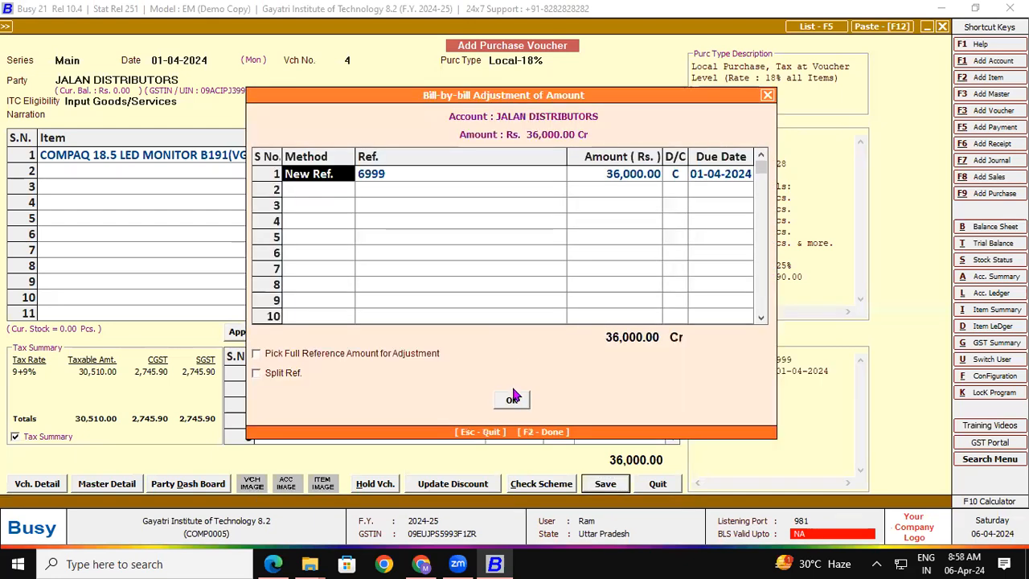
click(516, 403)
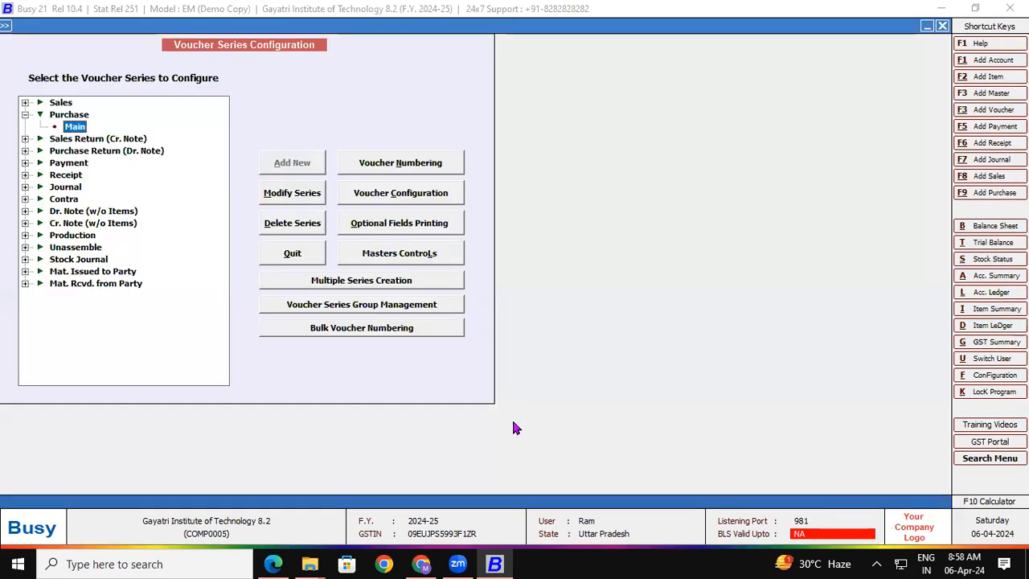
Step: Switch to the practice set PDF and examine the next tax invoice, from Sun Shine Digitech India Pvt. Ltd., on page 6
click(273, 564)
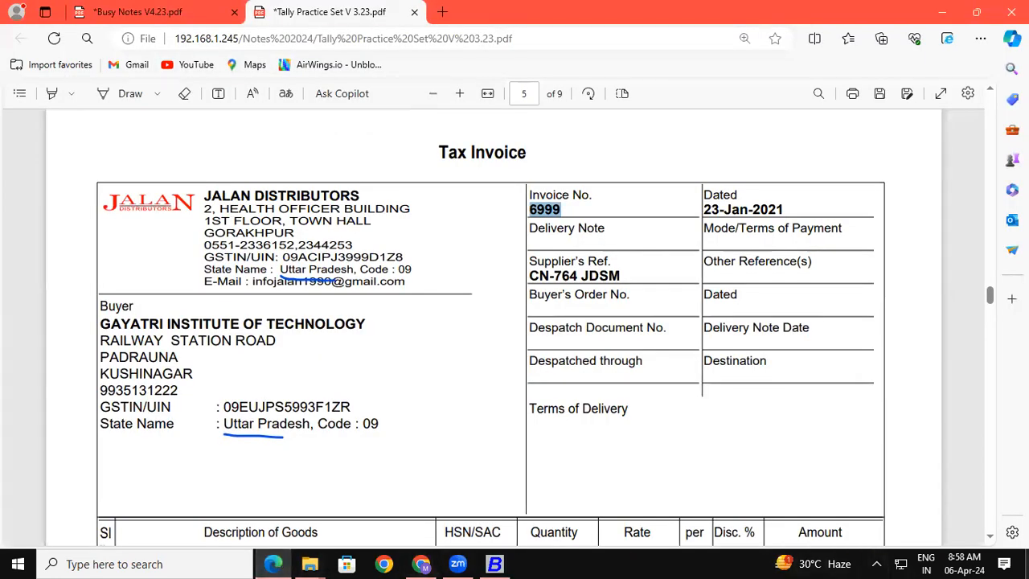
click(992, 535)
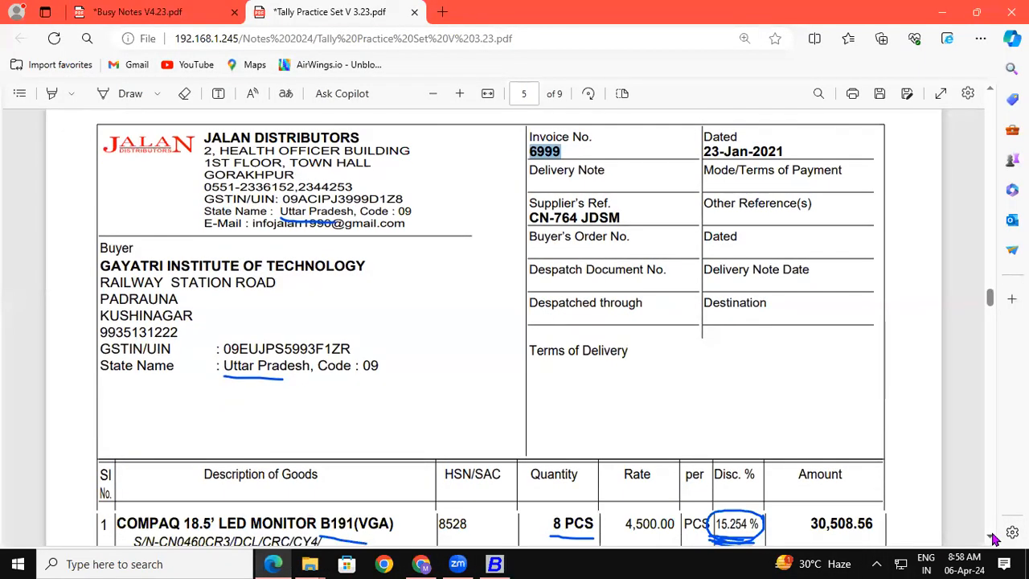
scroll(993, 539, down, 5)
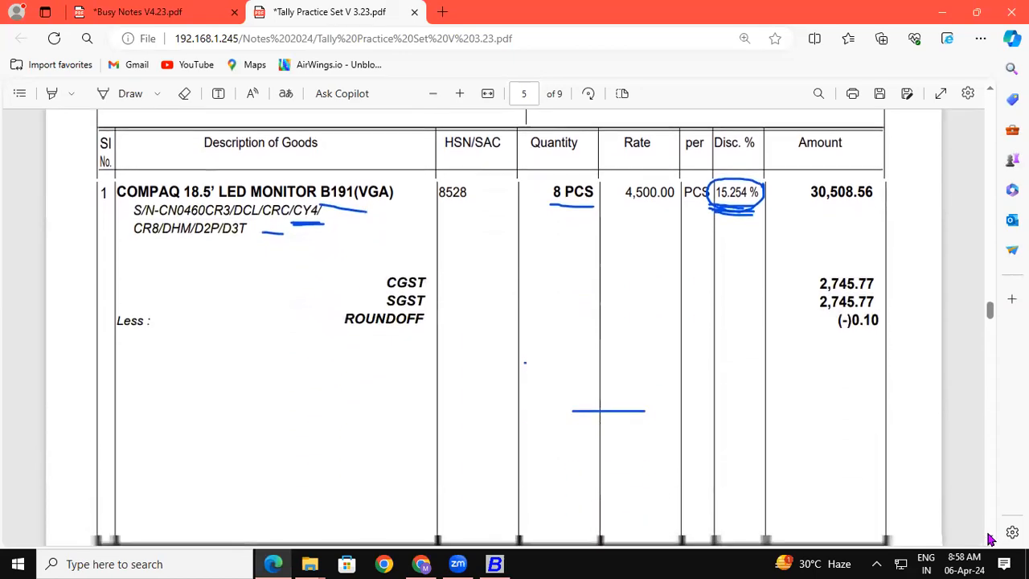
scroll(991, 539, down, 10)
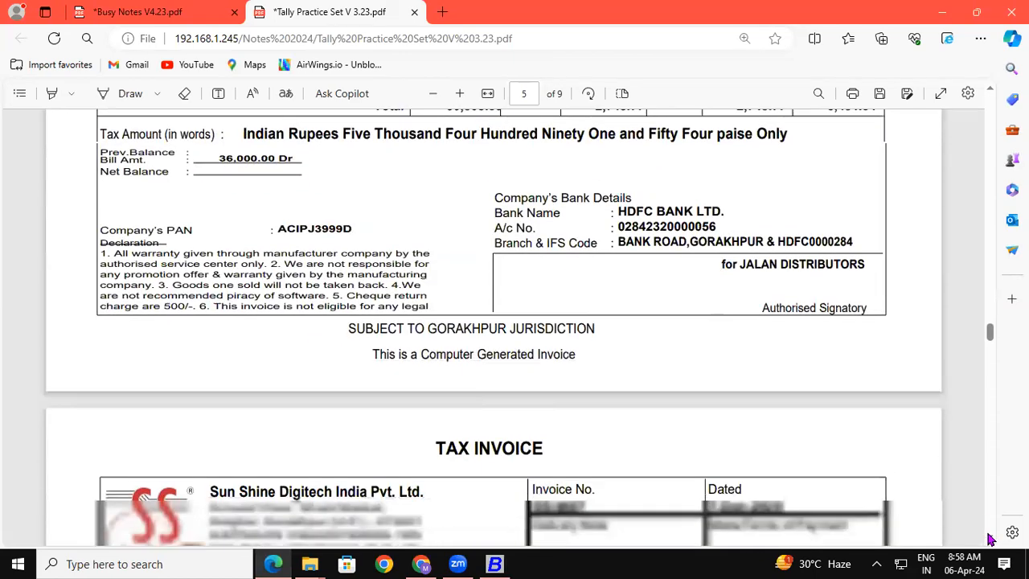
scroll(992, 538, down, 8)
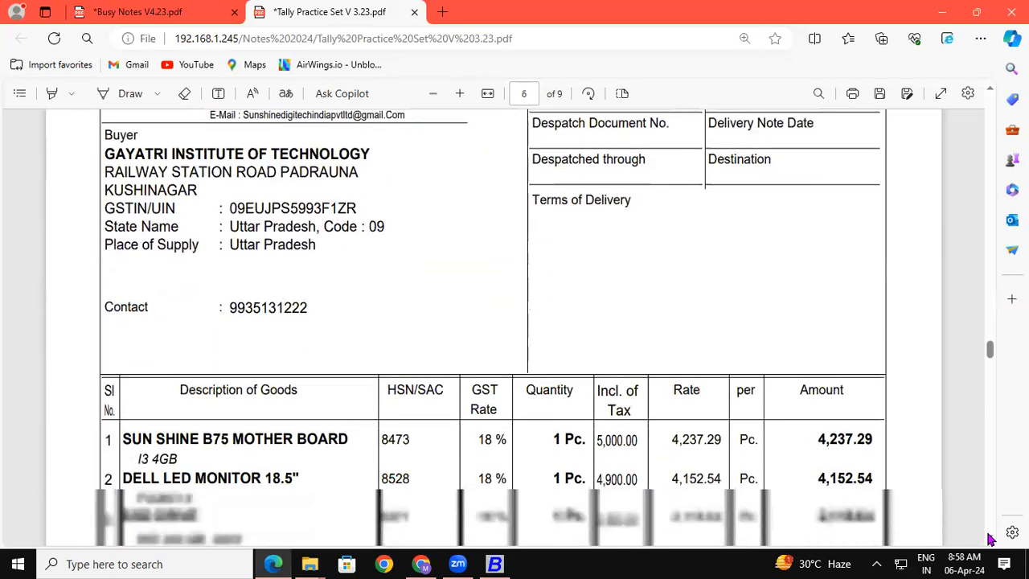
Step: Examine the item lines of the Sun Shine Digitech invoice on page 6, including the model and serial descriptions under each product
scroll(992, 539, down, 1)
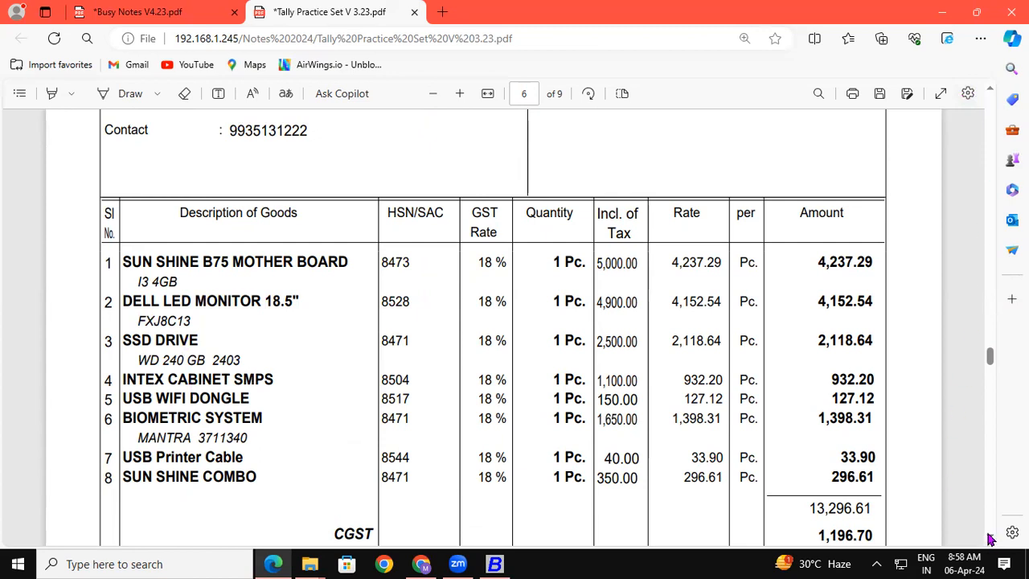
scroll(973, 535, down, 1)
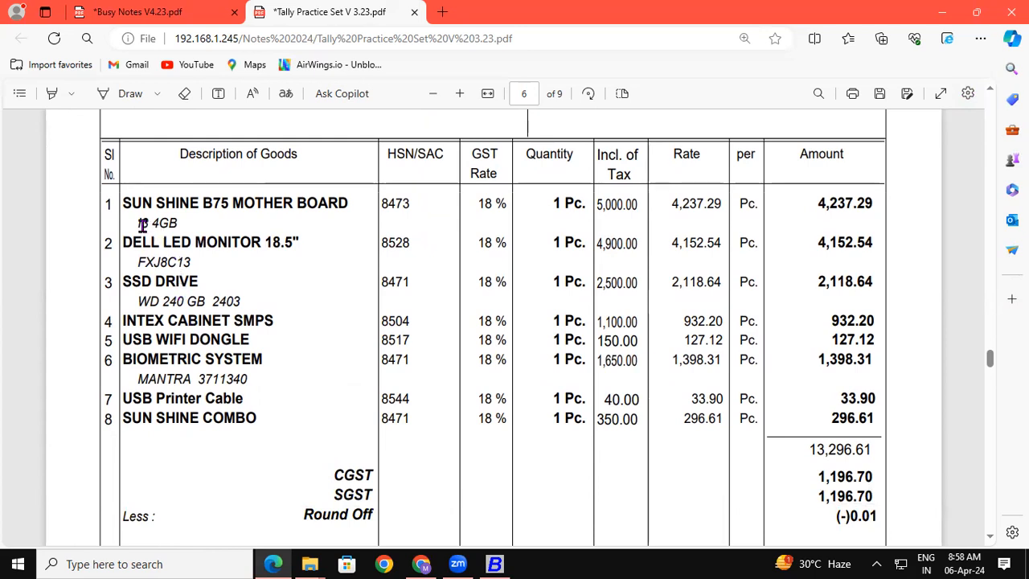
drag(123, 203, 349, 203)
drag(138, 223, 182, 223)
drag(123, 242, 240, 244)
drag(141, 259, 192, 263)
drag(123, 281, 244, 299)
drag(123, 358, 216, 359)
drag(138, 377, 250, 376)
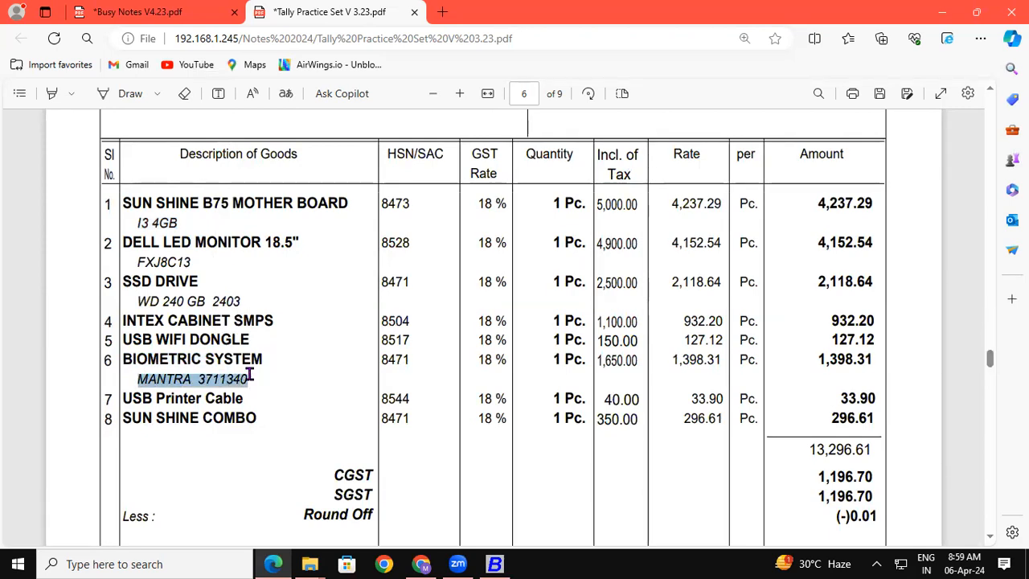
right_click(250, 376)
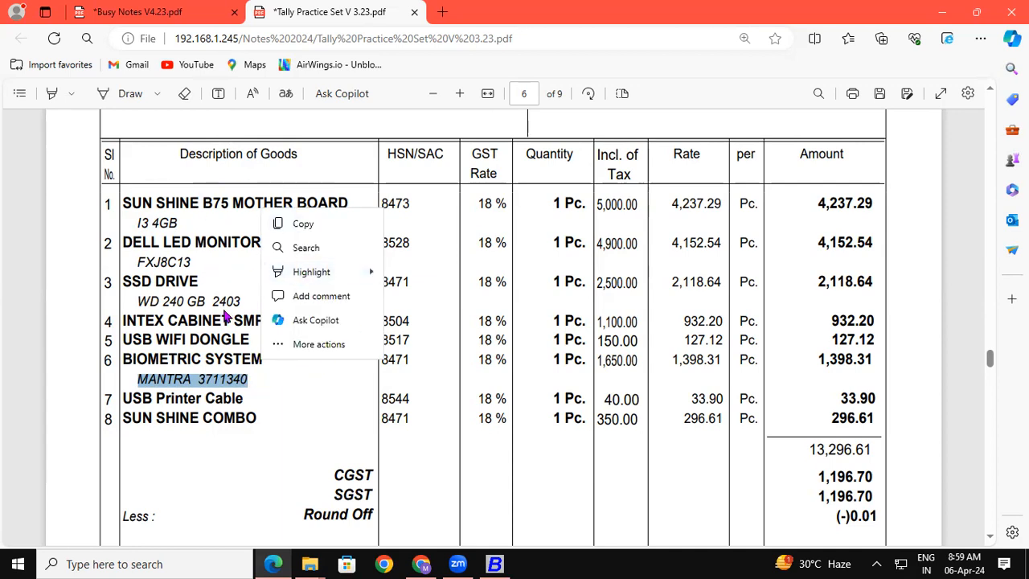
click(275, 470)
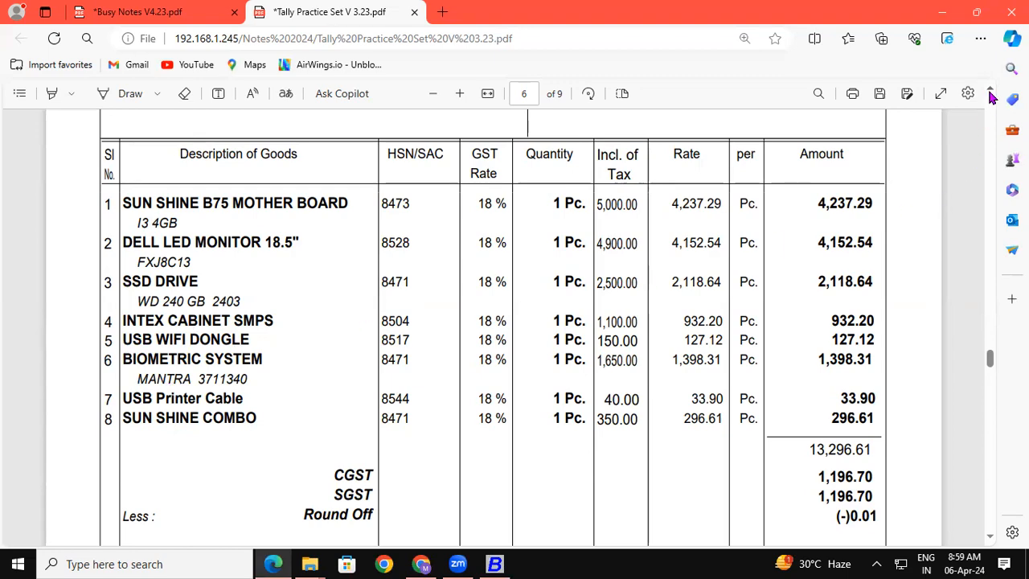
Step: Go back to the monitor invoice on page 5 and review its discount column, tax amounts and invoice total
scroll(990, 96, up, 10)
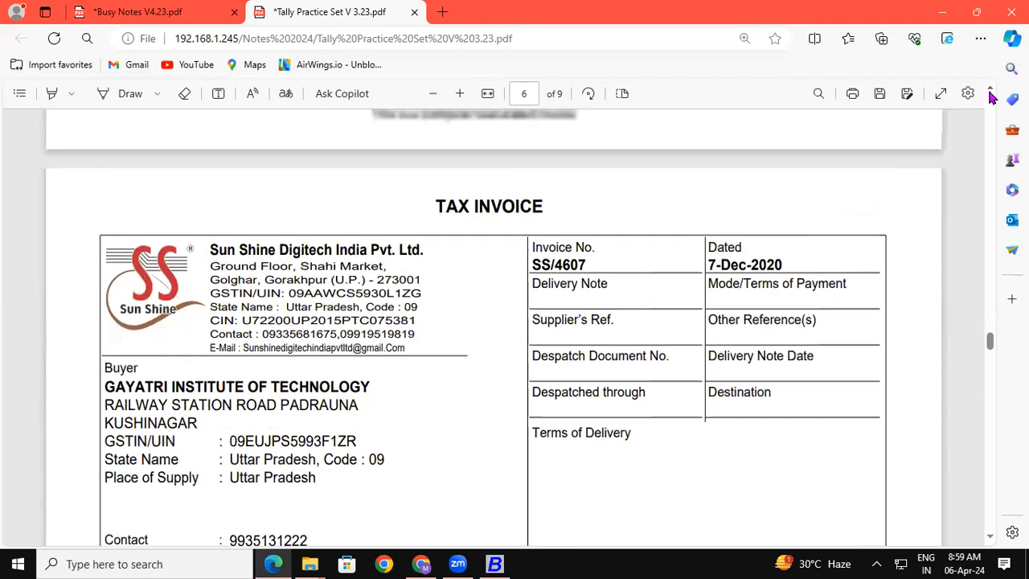
scroll(990, 95, up, 4)
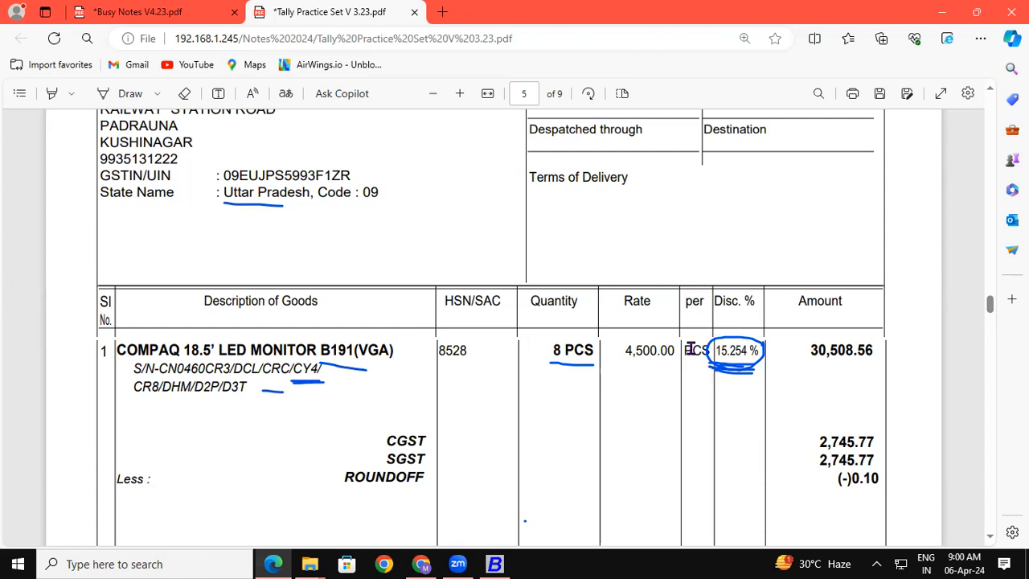
scroll(820, 394, down, 5)
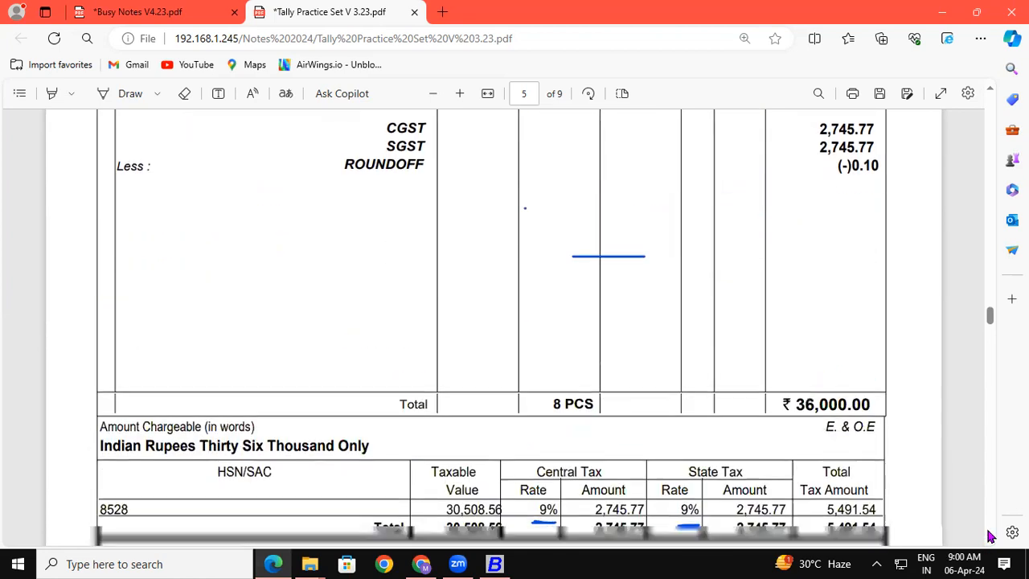
drag(796, 366, 873, 371)
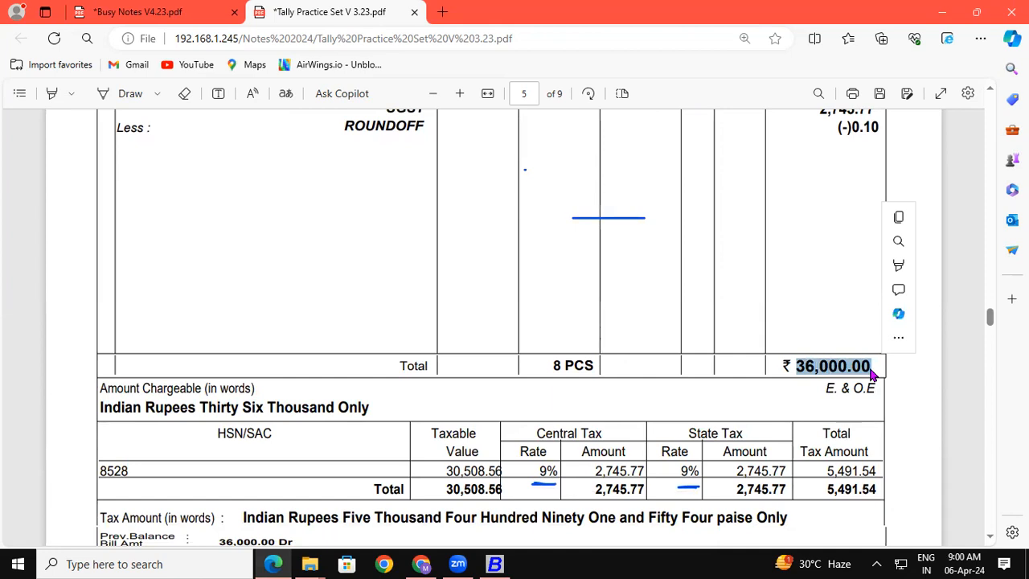